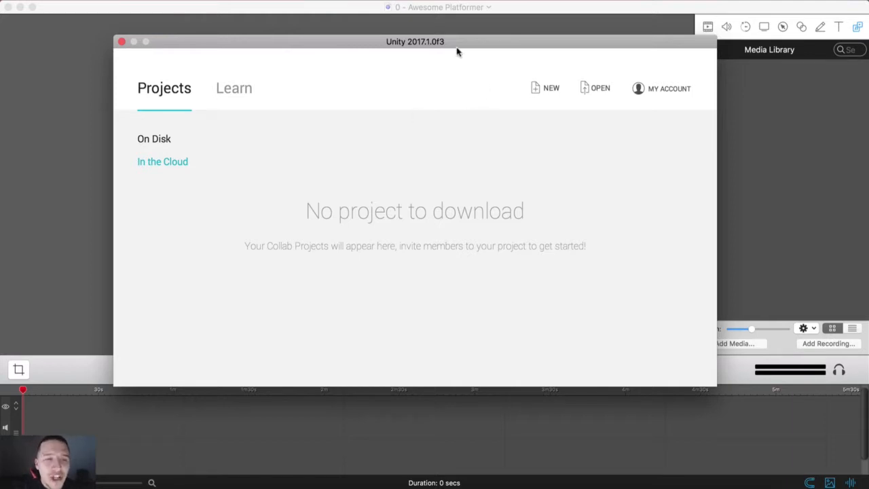
Start a new project, turn off Unity Analytics and set the project type to 2D
click(551, 92)
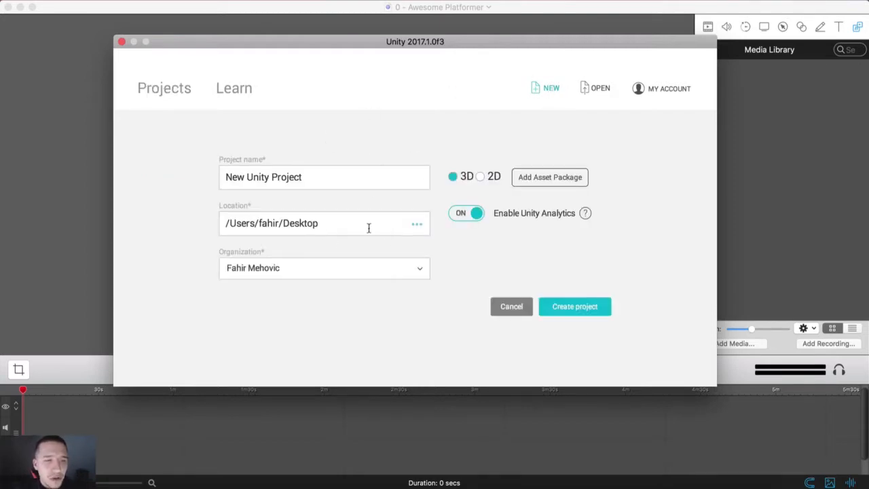
click(317, 176)
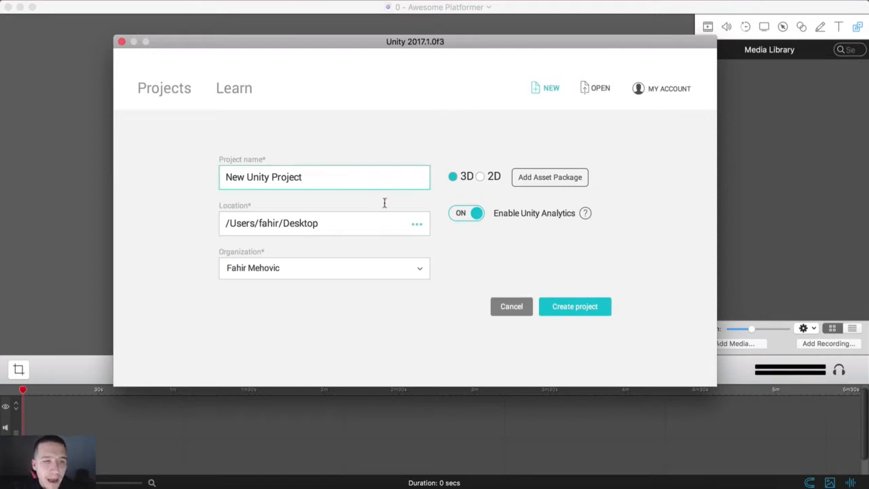
click(344, 226)
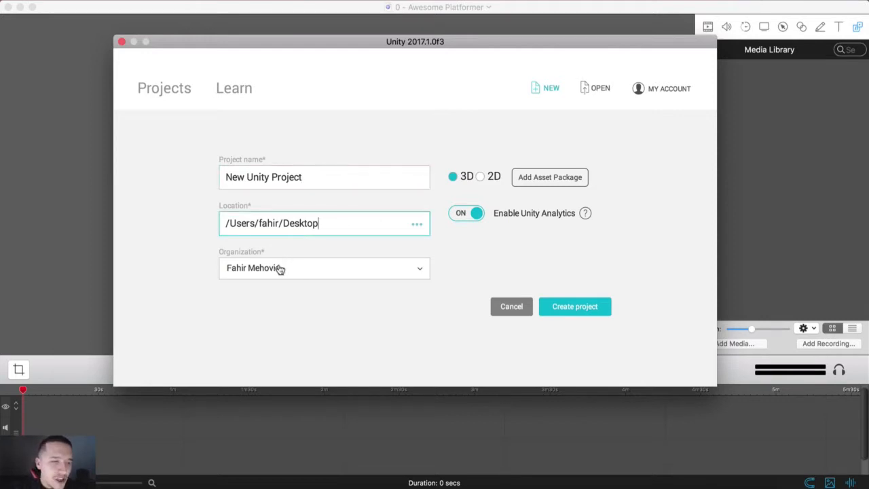
click(478, 215)
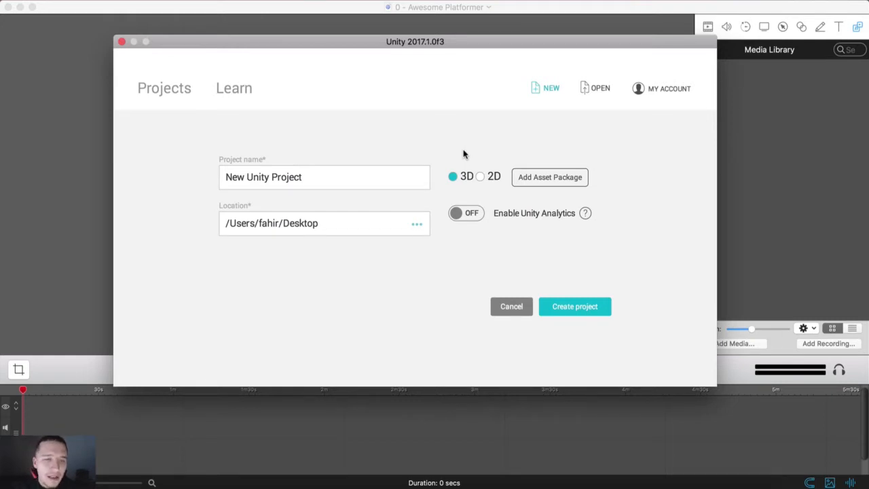
click(481, 180)
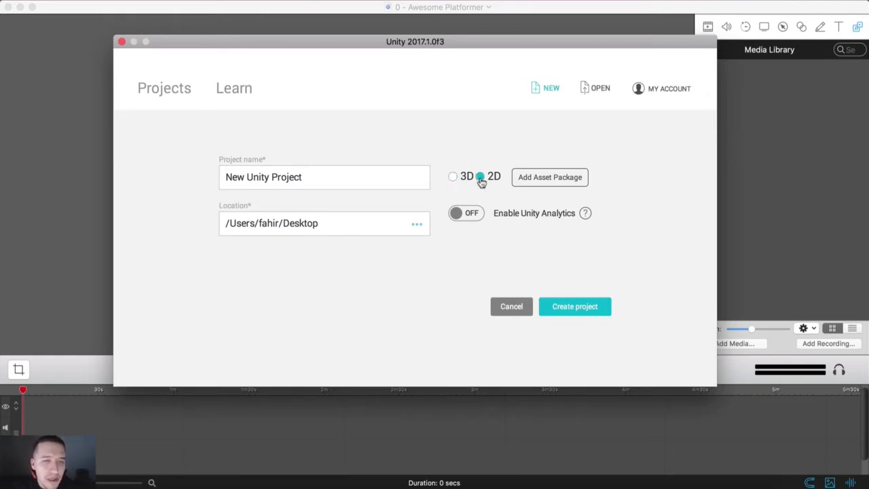
Name the project "Awesome Platformer" and create it, leaving the Desktop as its location
click(345, 178)
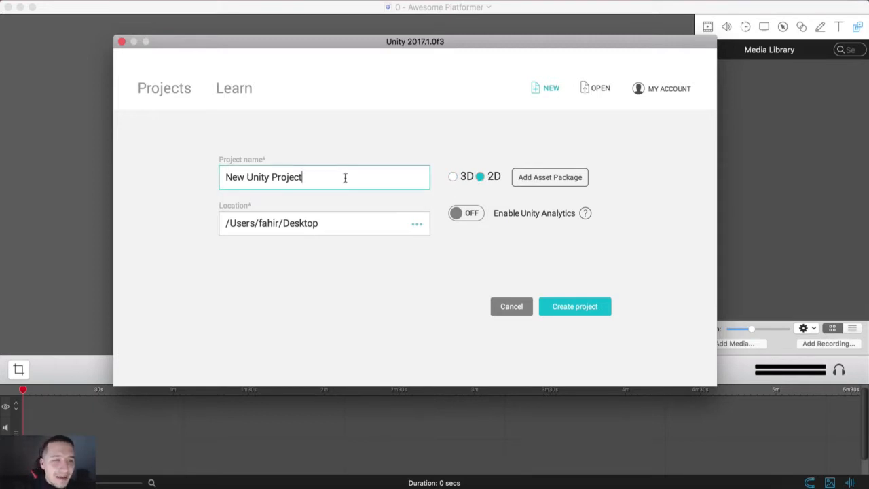
key(super+a)
text(Awesome )
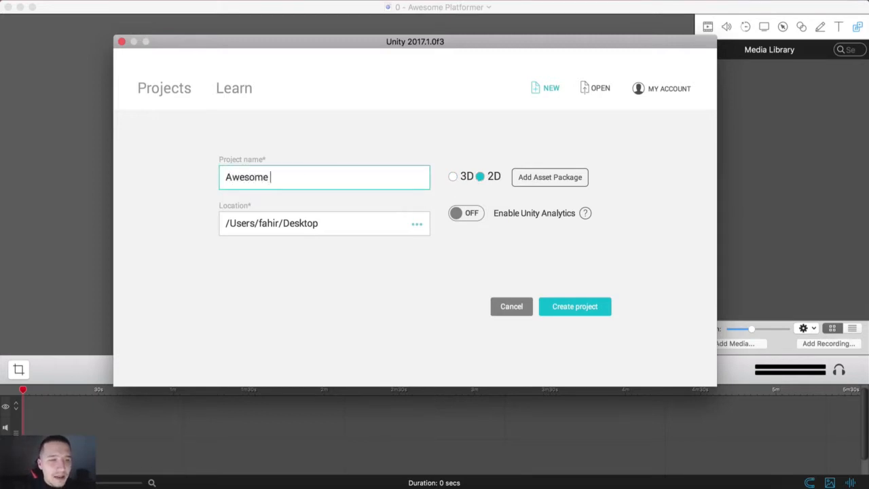
text(Platformer)
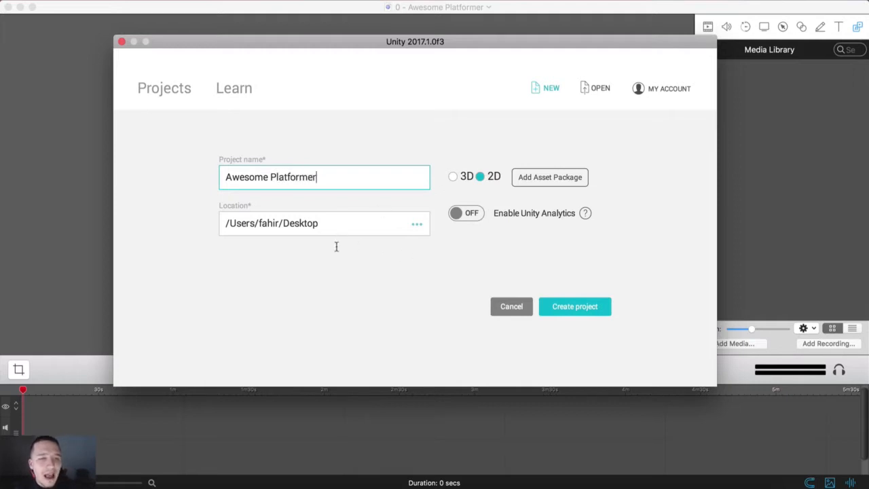
click(332, 250)
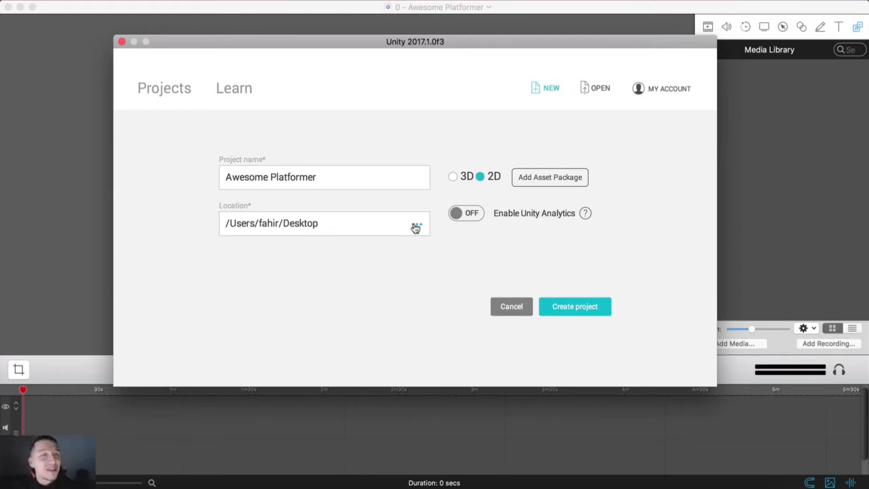
click(574, 307)
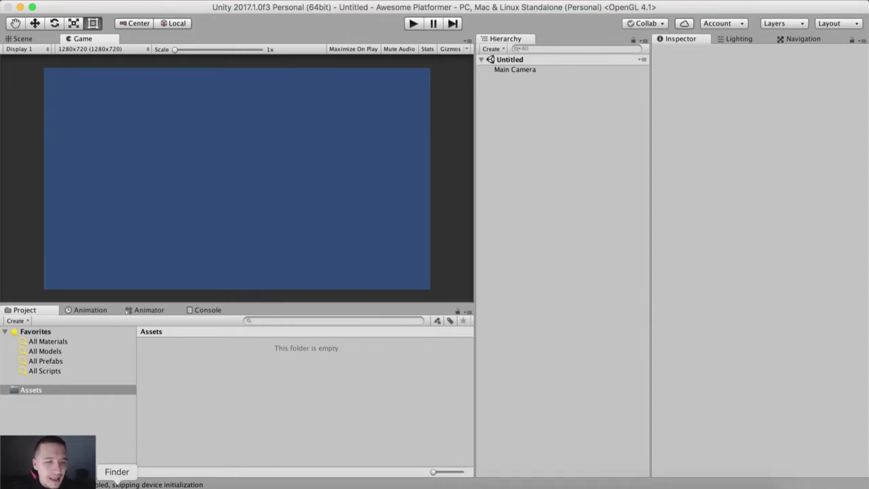
Switch to Finder and import the Sounds and Sprites folders from "0 - Assets" into the Unity project's Assets folder
click(115, 483)
drag(210, 123, 501, 104)
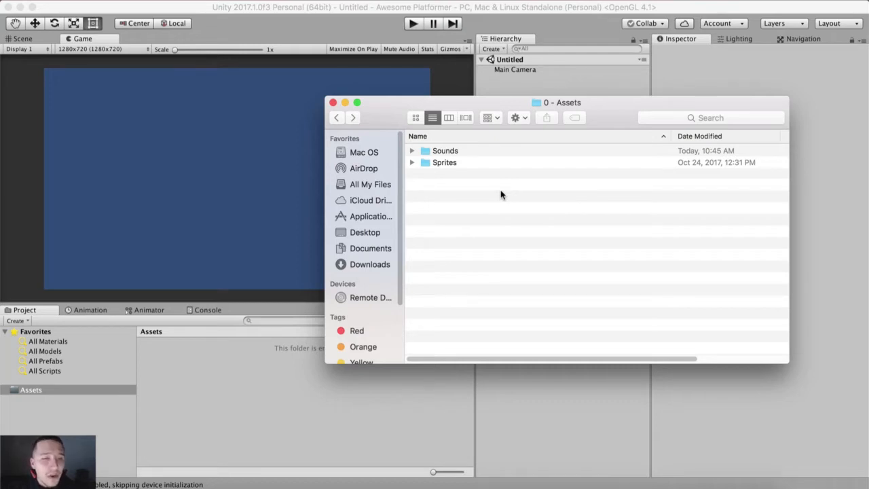
click(469, 157)
click(473, 165)
click(455, 151)
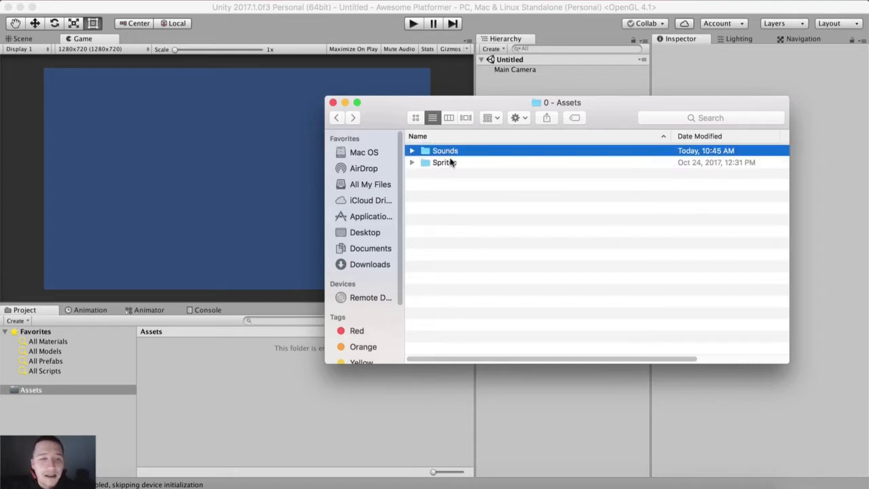
click(452, 163)
key(super+a)
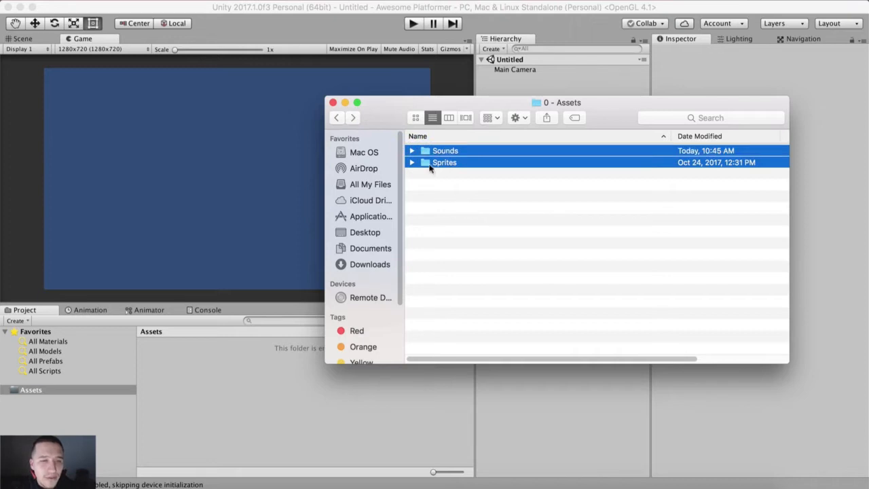
drag(424, 150, 205, 366)
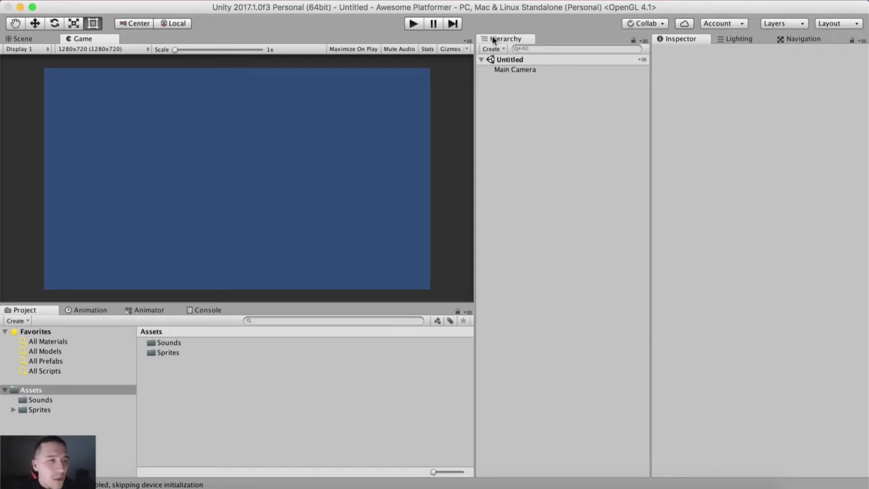
Examine the Animation, Animator, Project and Console panels and how the Console is opened
drag(87, 39, 209, 40)
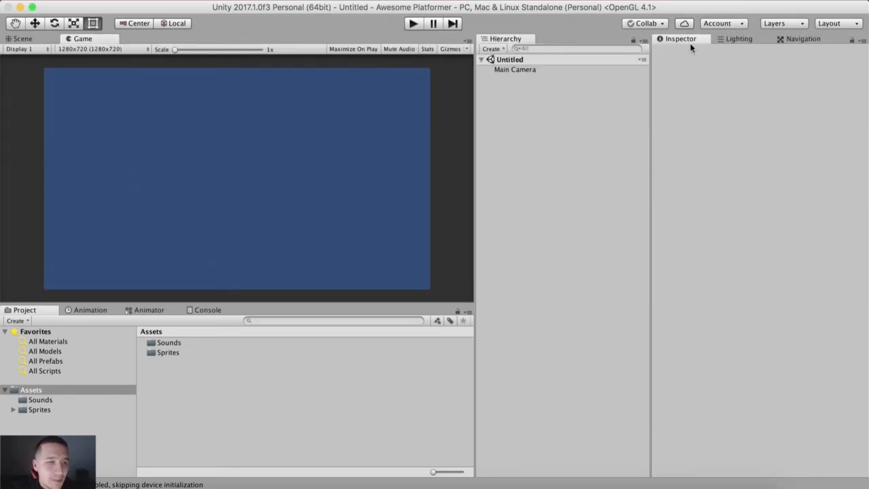
click(97, 312)
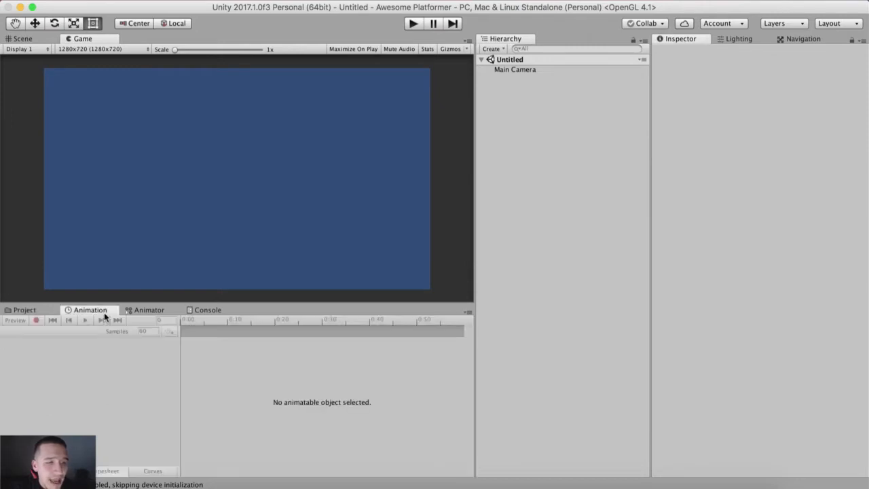
click(146, 310)
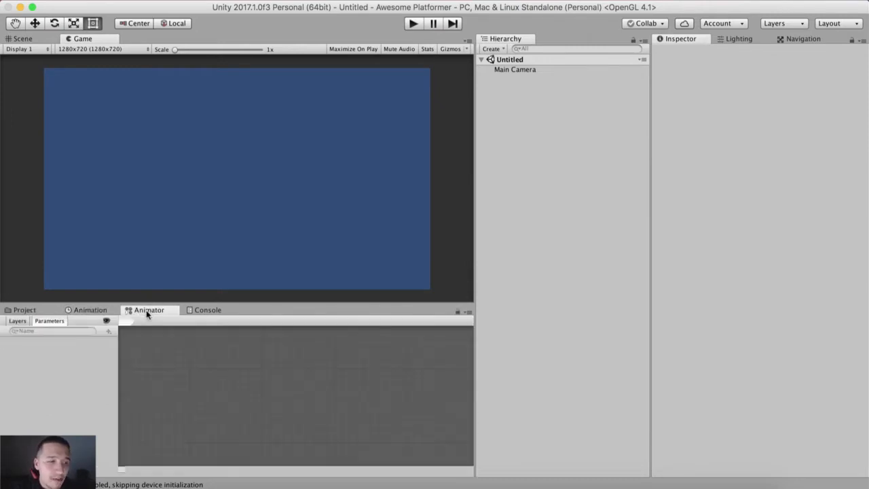
click(45, 311)
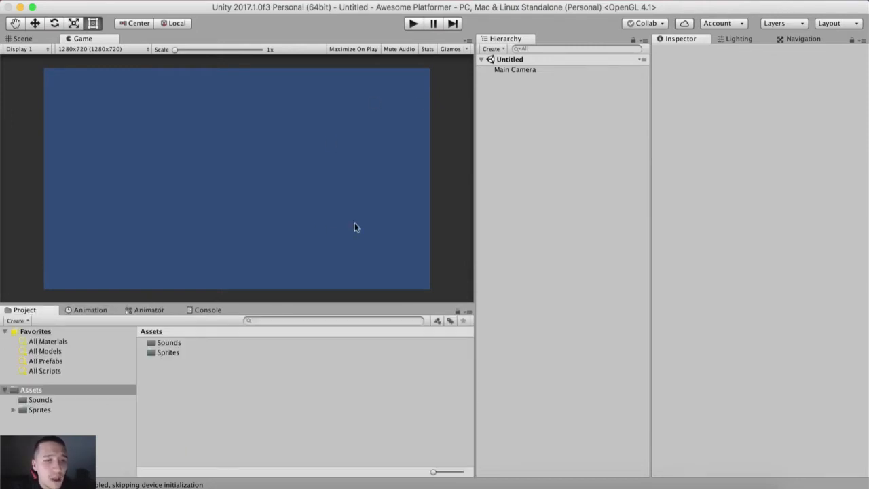
click(95, 311)
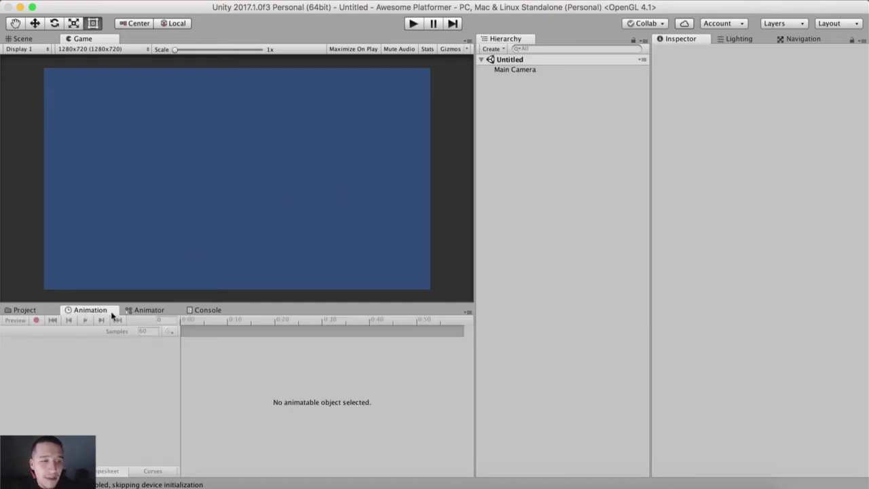
click(139, 313)
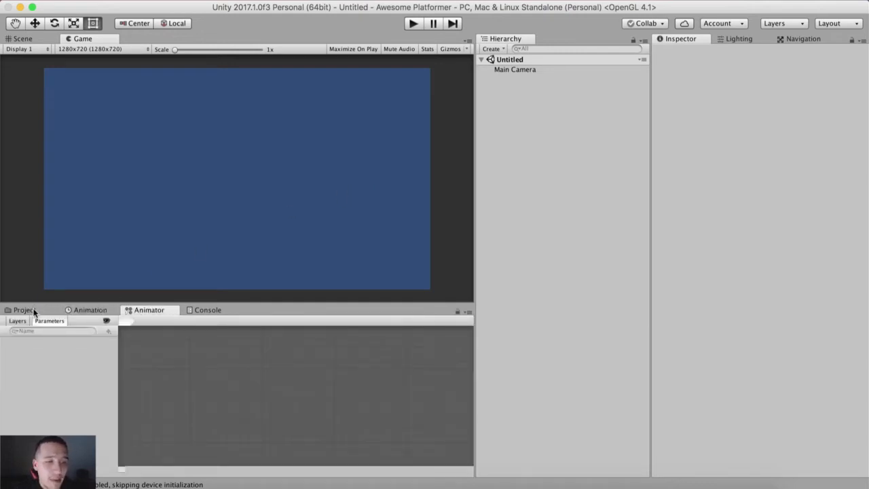
click(211, 311)
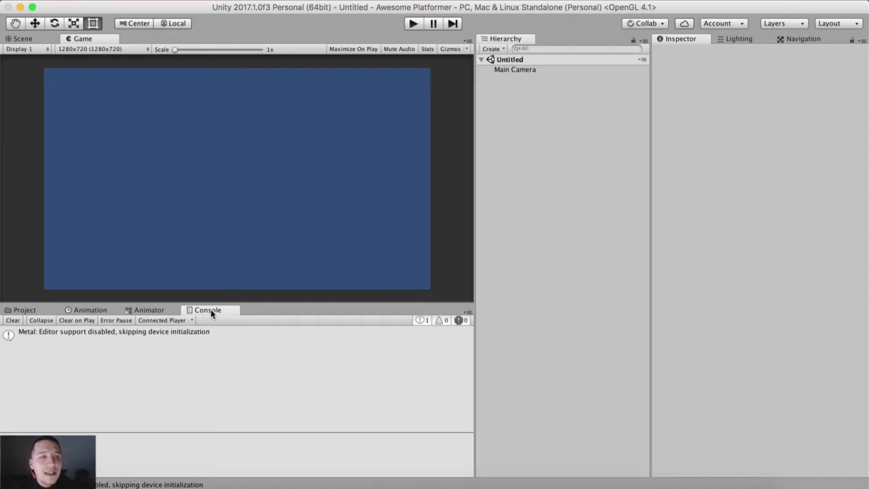
click(283, 1)
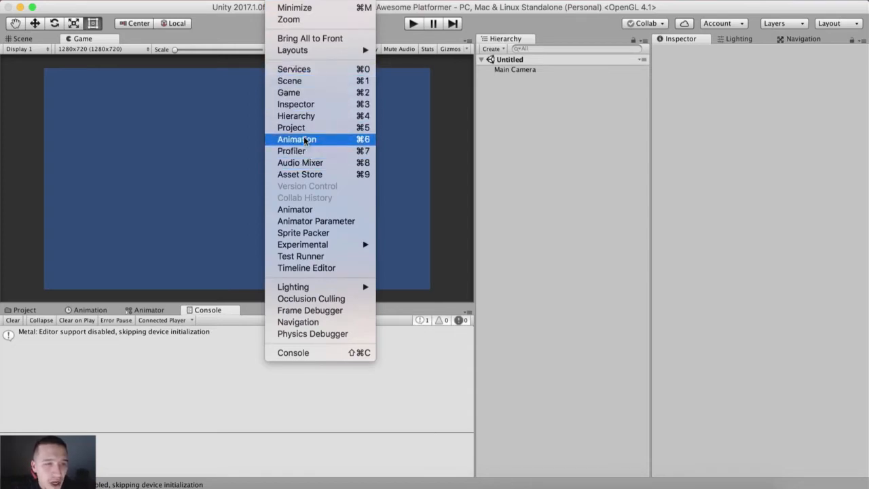
click(322, 355)
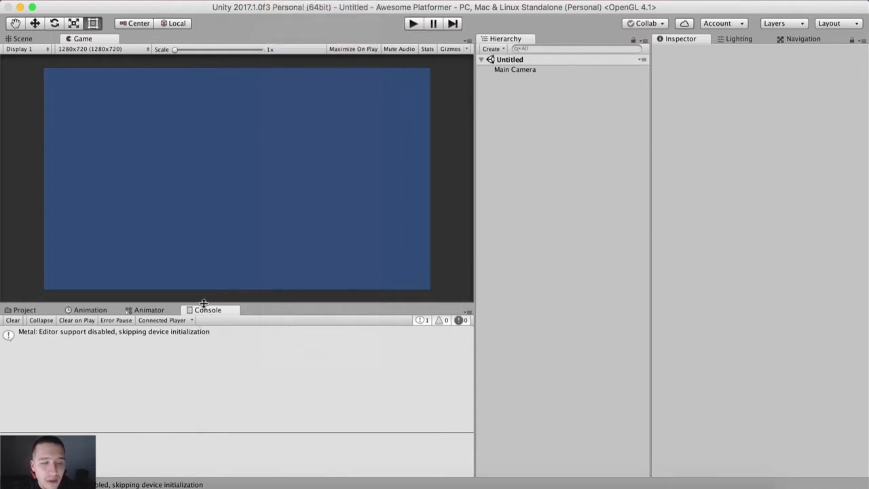
Close the Console panel, reopen it and dock it beside the Animator panel
right_click(205, 308)
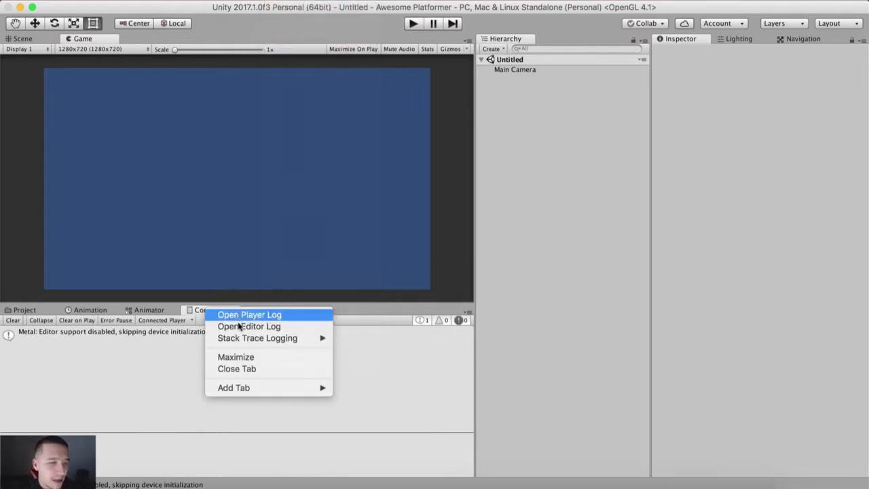
click(243, 369)
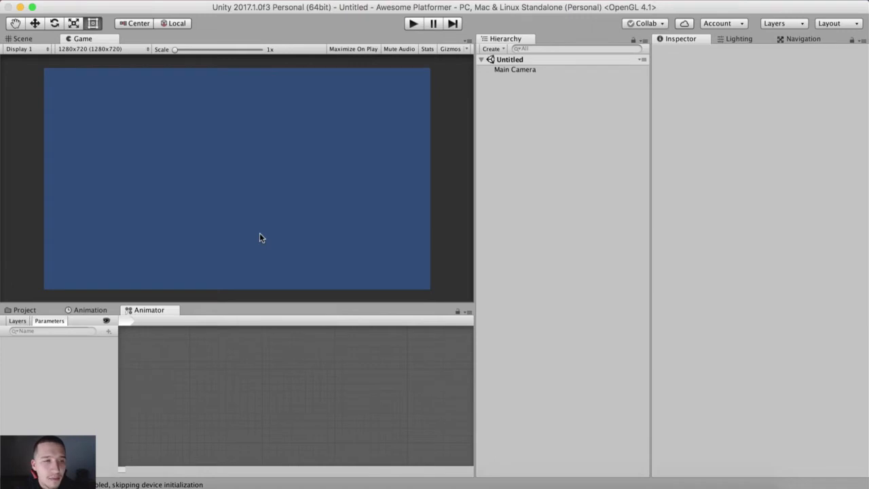
click(285, 0)
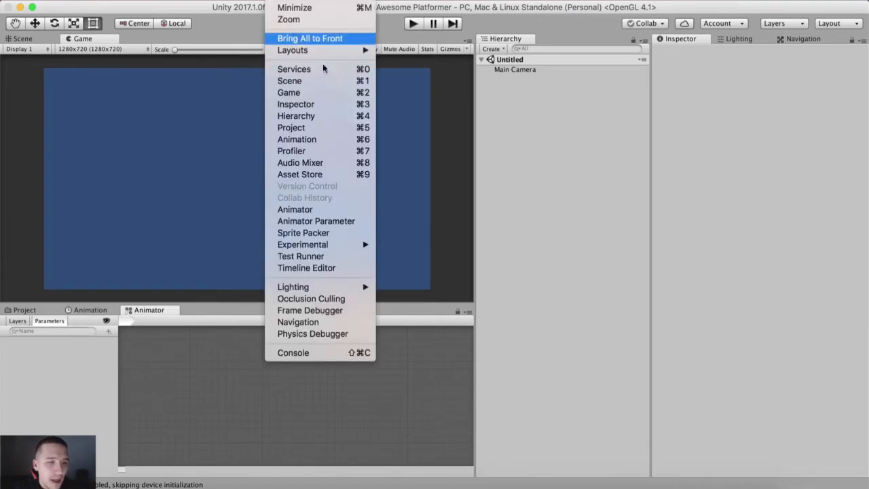
click(333, 352)
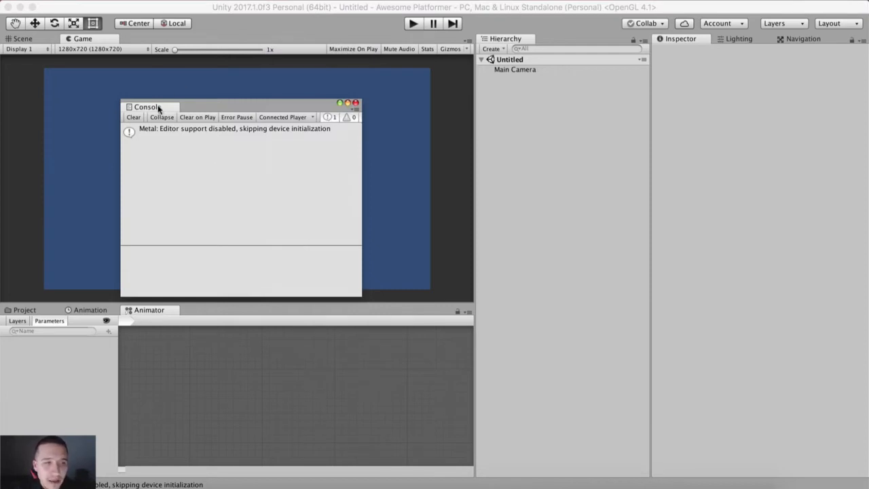
drag(158, 108, 227, 316)
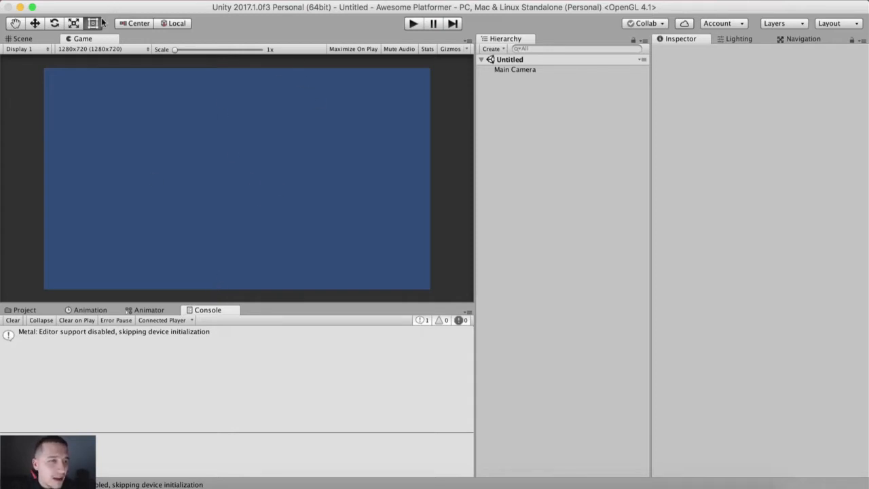
Switch the editor to the Default layout and show the whole camera frame in the Scene view
drag(77, 41, 173, 44)
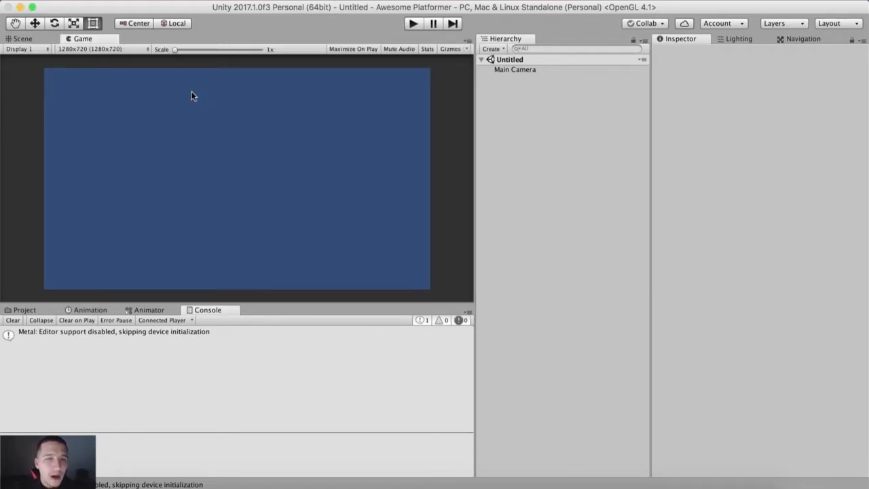
click(829, 23)
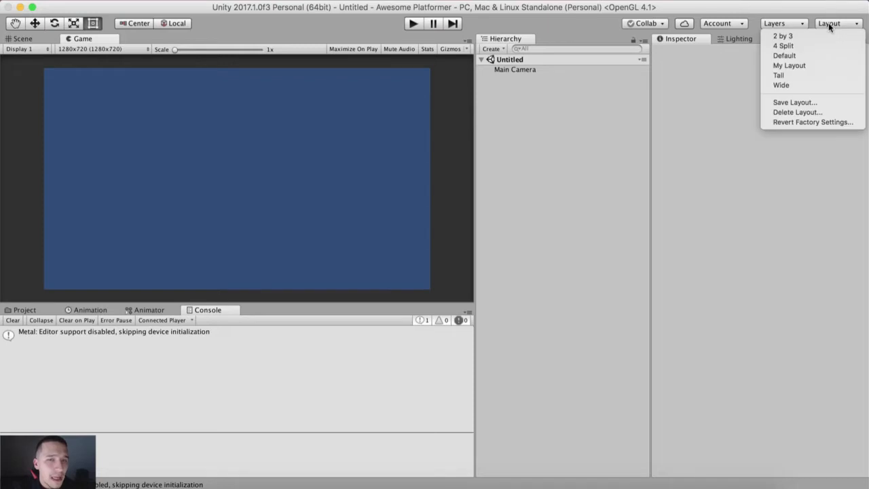
click(788, 55)
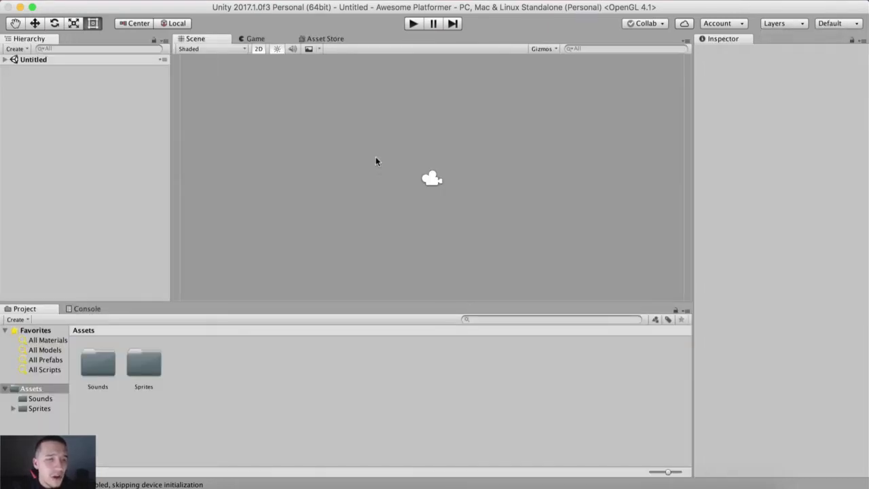
scroll(376, 184, down, 5)
scroll(375, 184, up, 1)
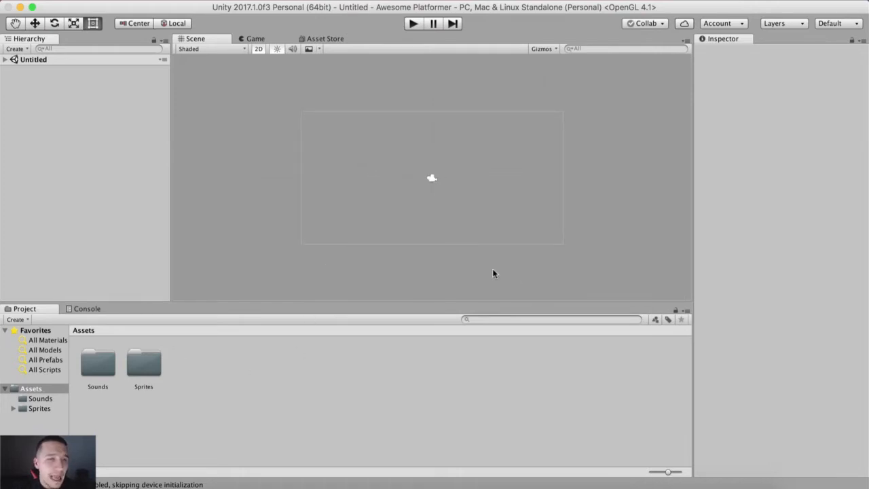
Slightly enlarge the thumbnails of the Sounds and Sprites folders in the Assets browser
click(98, 362)
click(139, 367)
click(76, 395)
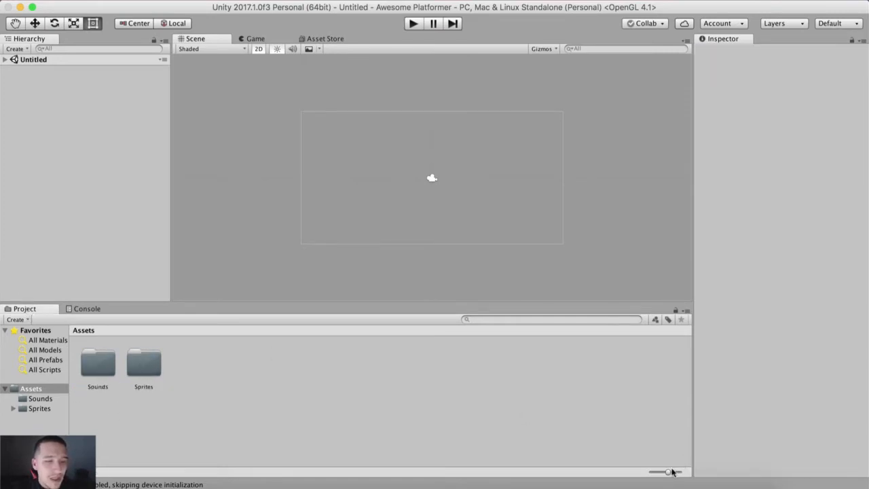
mouse_move(668, 472)
mouse_down()
mouse_move(652, 474)
mouse_move(677, 471)
mouse_move(645, 473)
mouse_move(680, 475)
mouse_move(624, 471)
mouse_move(693, 477)
mouse_move(617, 475)
mouse_move(688, 473)
mouse_move(648, 473)
mouse_move(670, 472)
mouse_up()
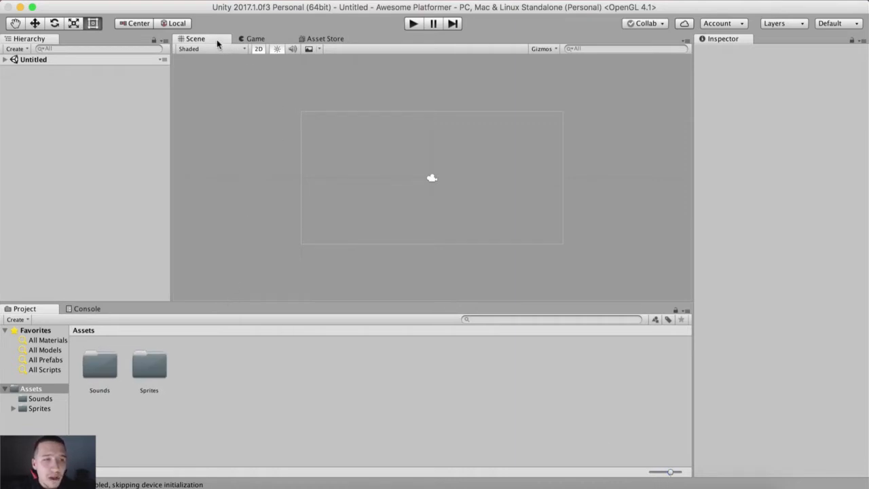
Dock the Scene view beside the Console and the Hierarchy beneath the Asset Store view
drag(212, 39, 234, 272)
drag(42, 42, 347, 245)
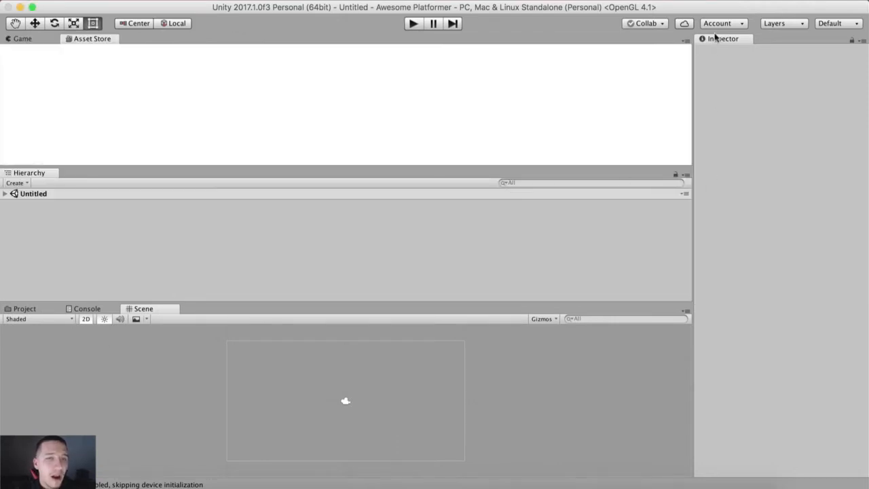
click(22, 38)
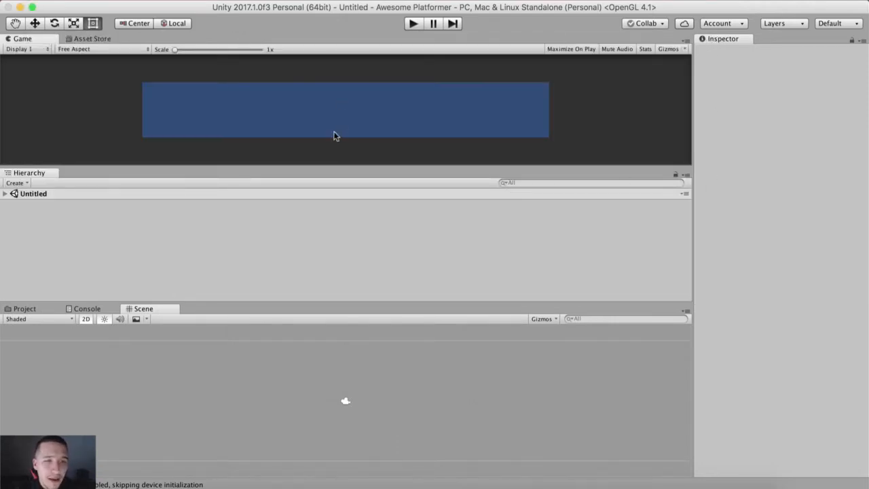
click(857, 26)
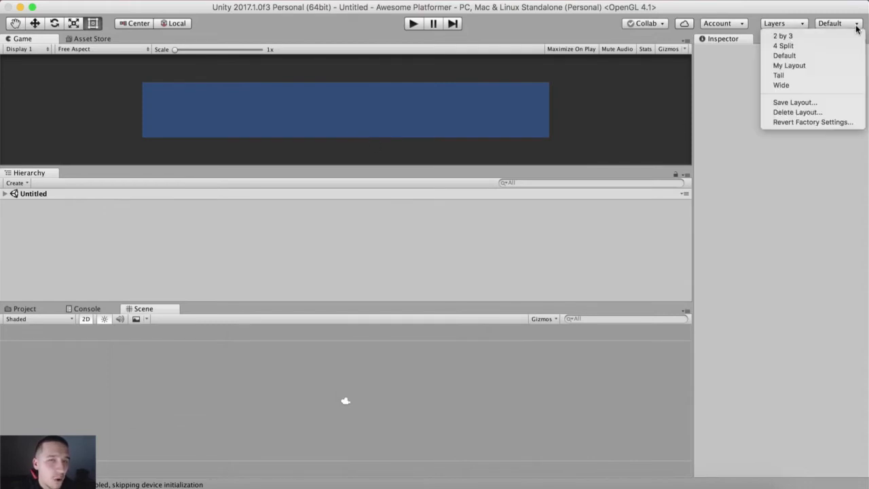
click(802, 103)
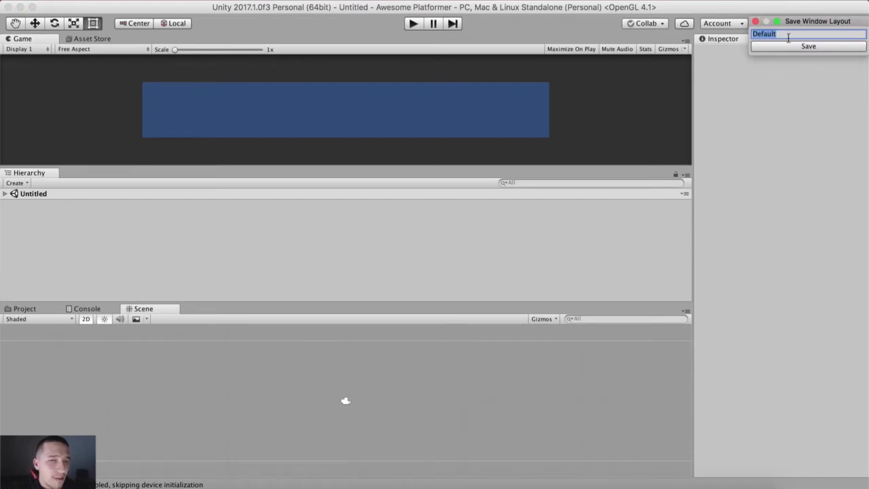
click(787, 81)
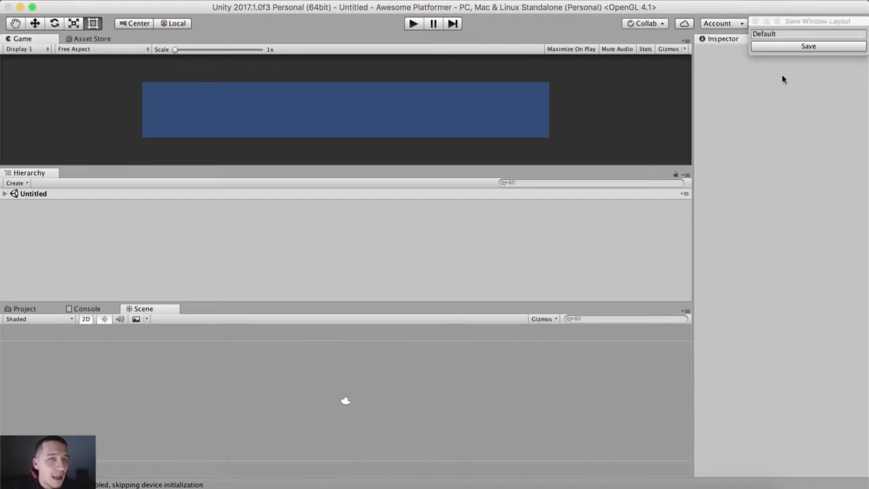
click(756, 21)
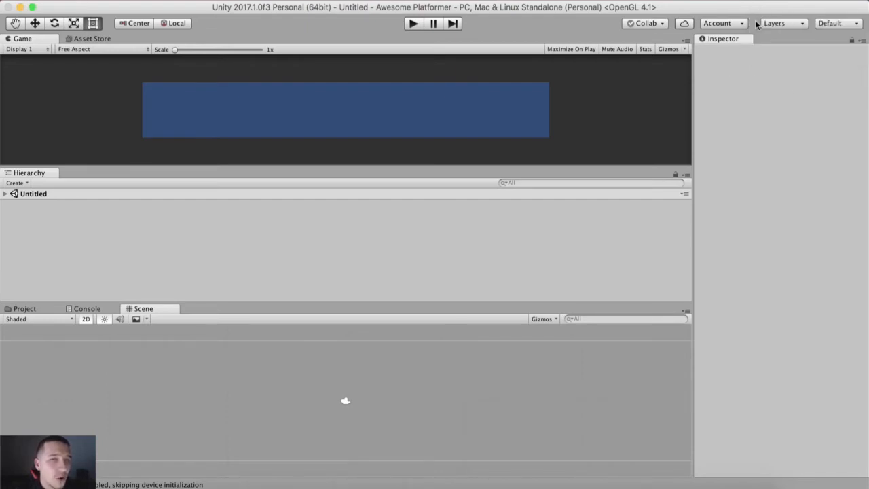
Switch the editor to the saved layout named My Layout
click(835, 23)
click(783, 68)
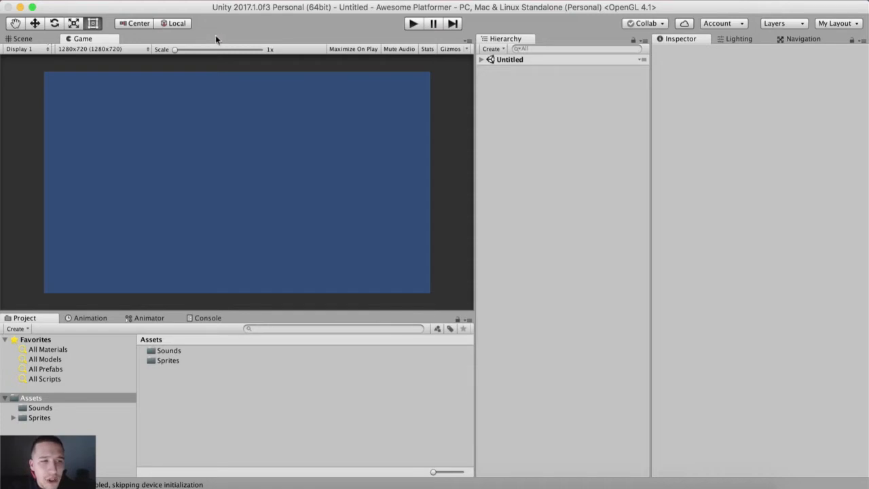
click(281, 1)
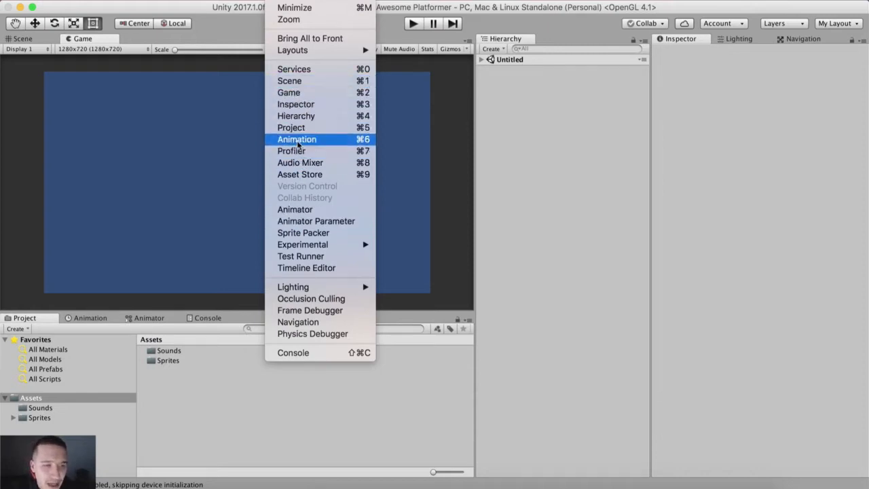
click(232, 396)
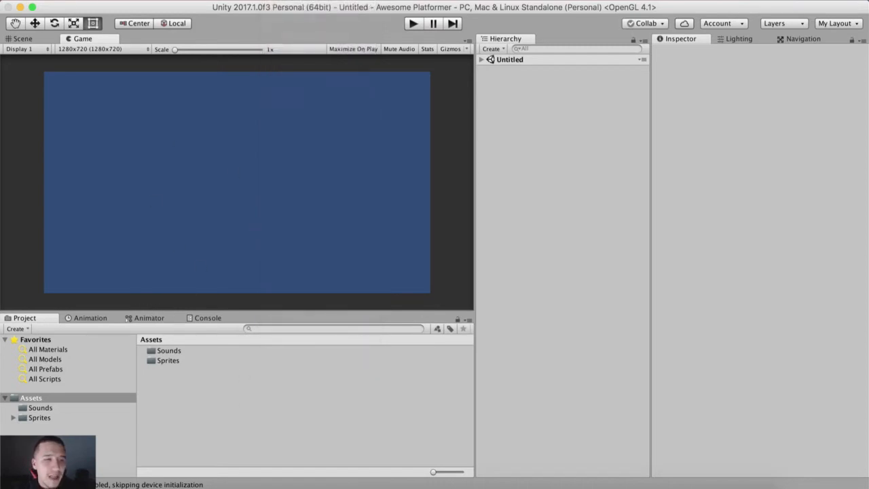
click(280, 0)
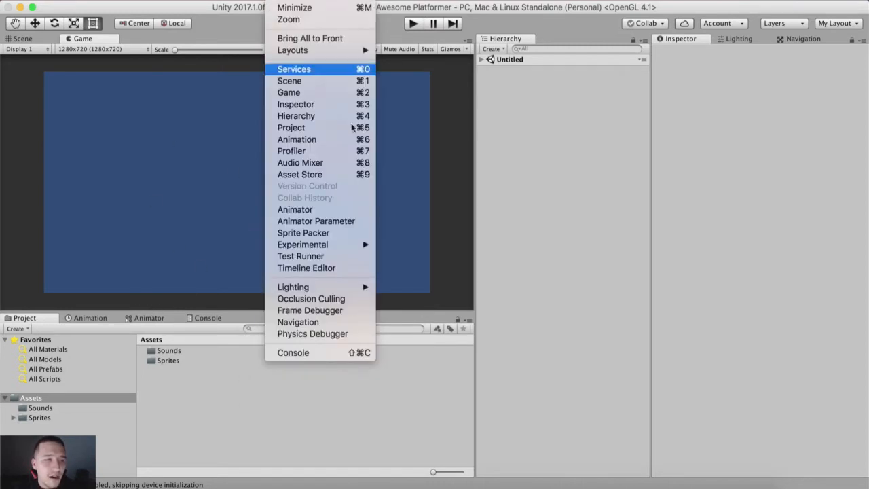
click(234, 15)
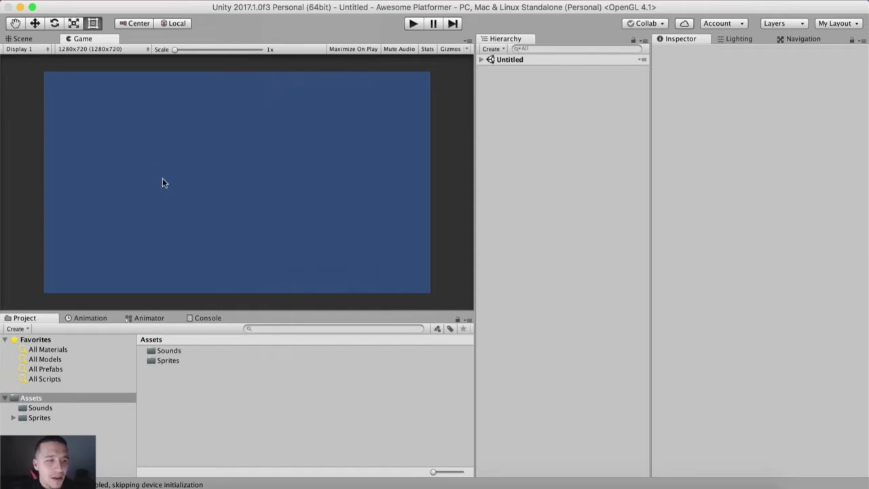
Create a folder named Scenes in the project's Assets folder
right_click(152, 397)
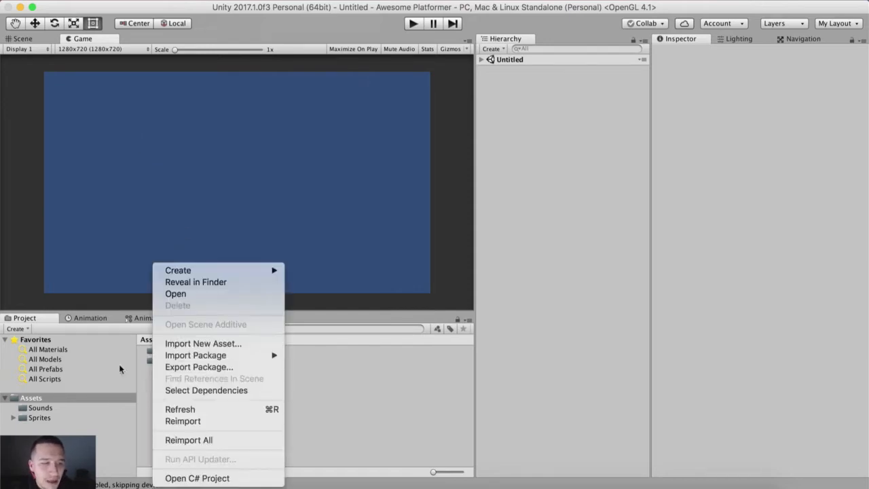
mouse_move(182, 271)
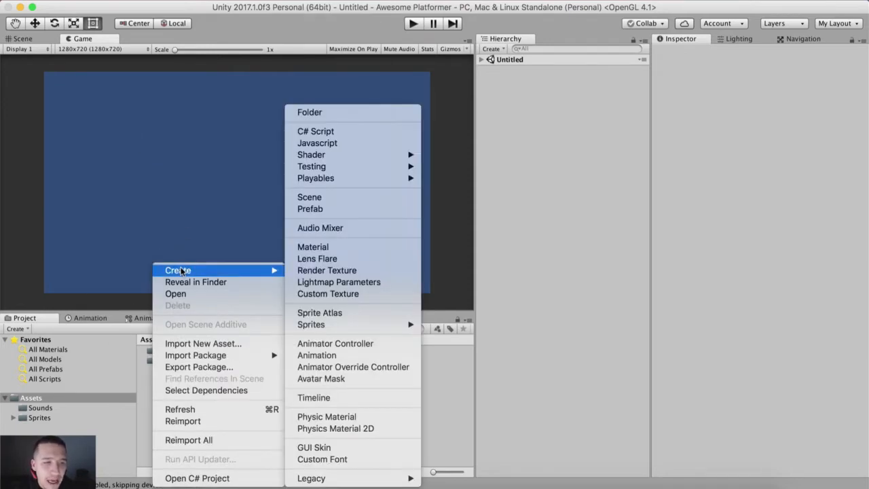
click(379, 114)
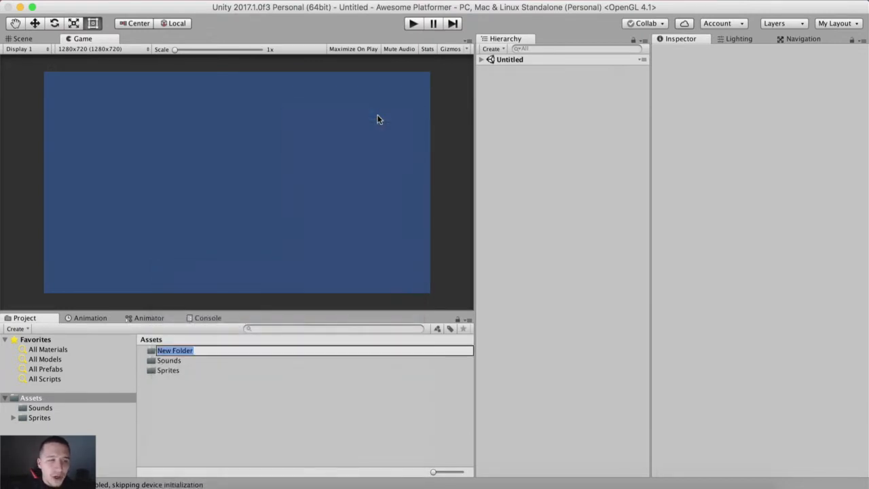
text(Scenes)
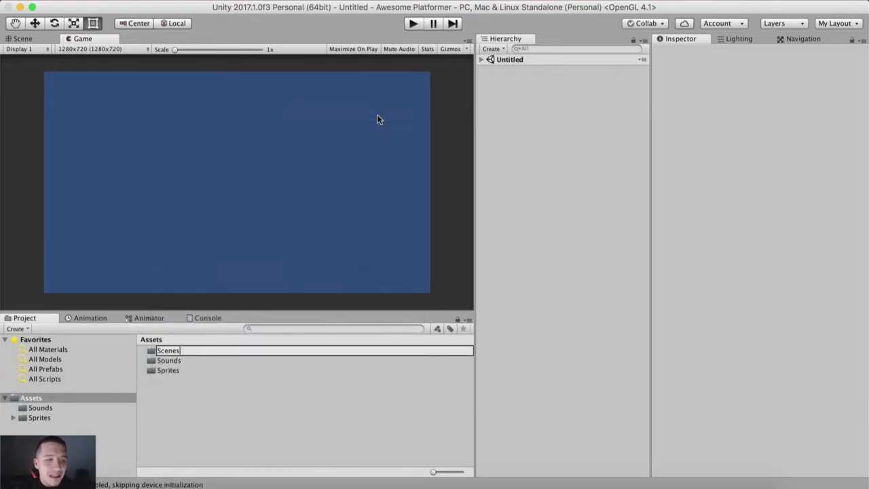
key(Return)
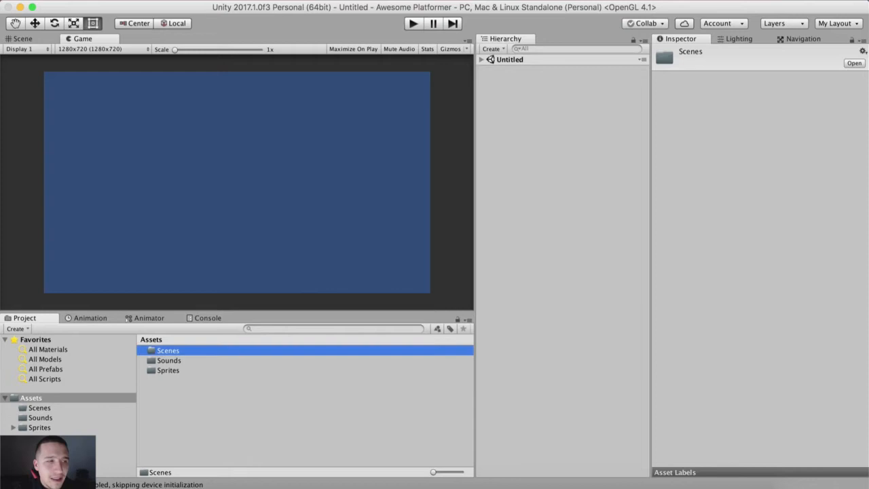
Show the Scene view with the camera frame enlarged to fill most of it
click(29, 40)
scroll(205, 156, down, 2)
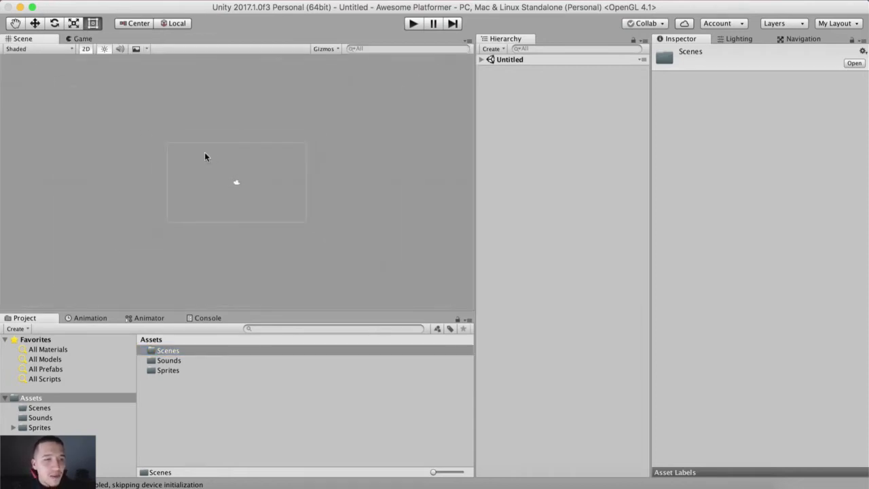
scroll(204, 156, up, 4)
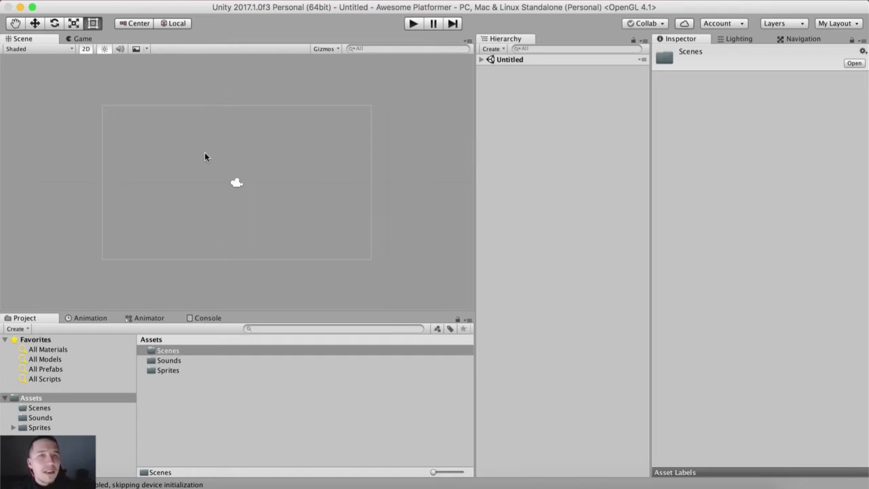
scroll(204, 153, up, 2)
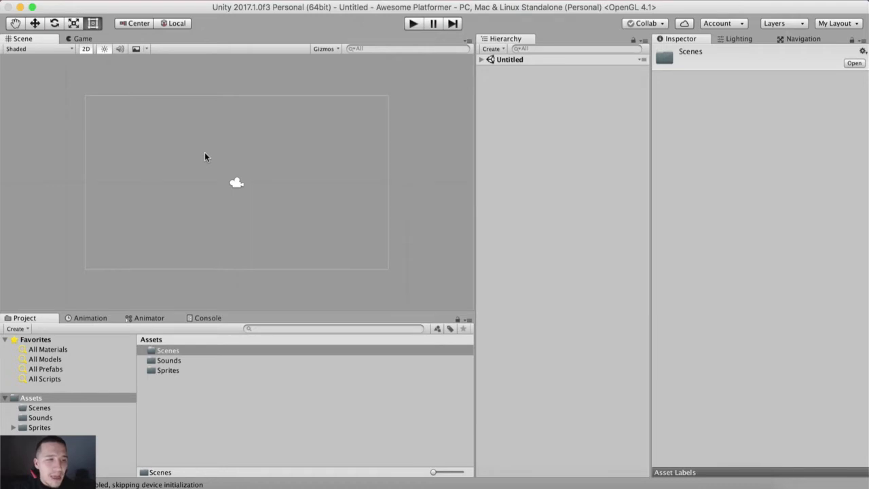
Save the current scene as Gameplay in the Scenes folder under Assets
double_click(179, 353)
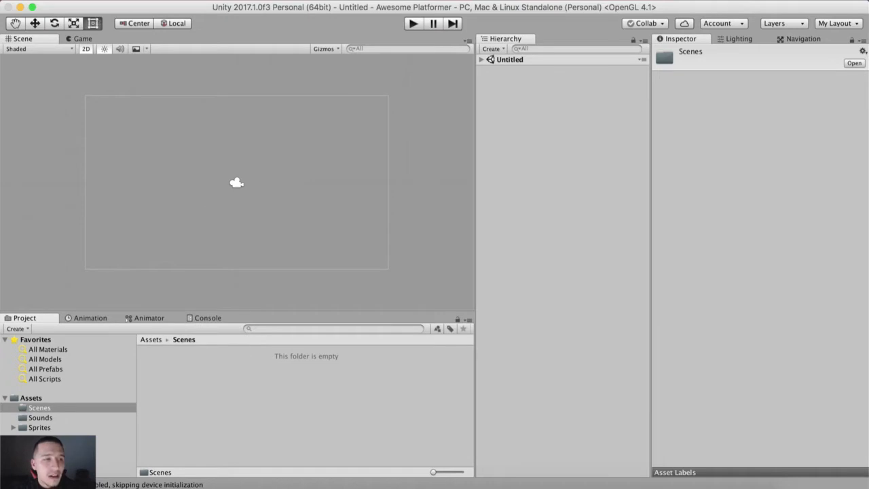
click(70, 0)
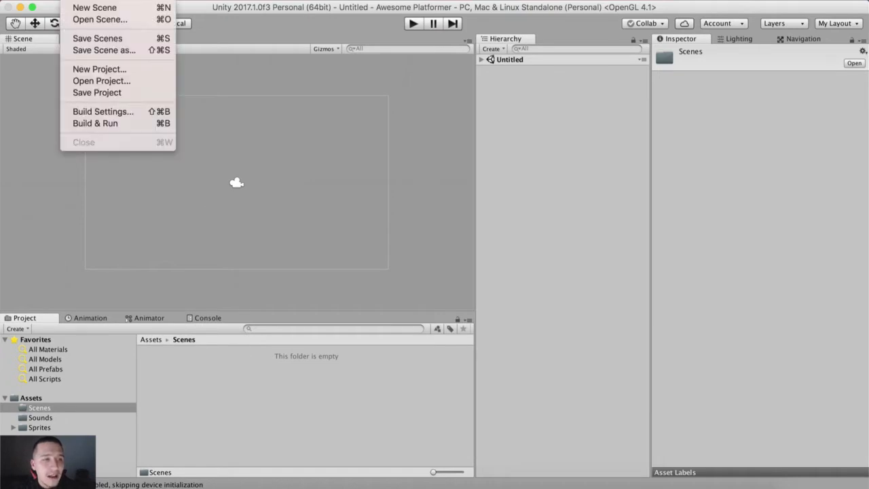
click(96, 39)
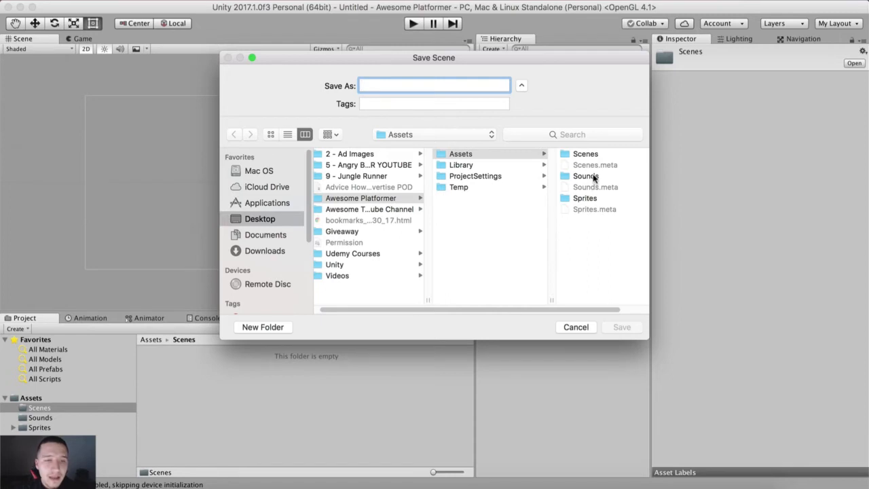
click(585, 155)
click(412, 86)
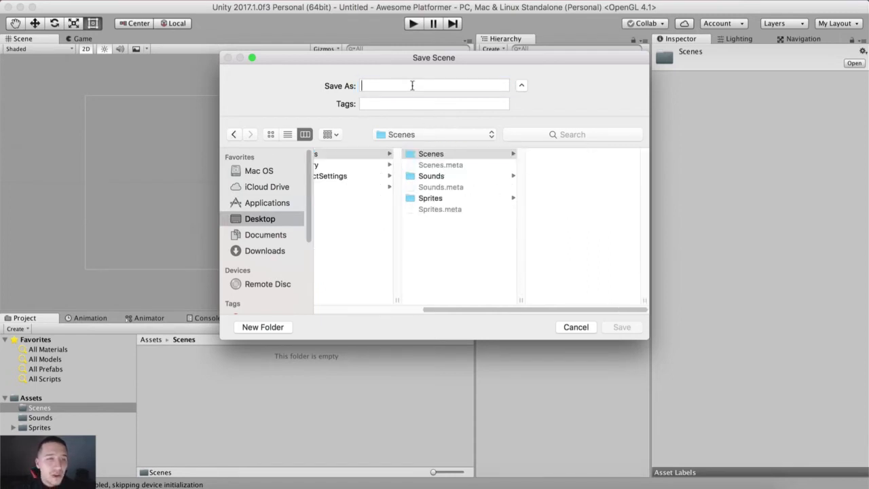
text(Gameplay)
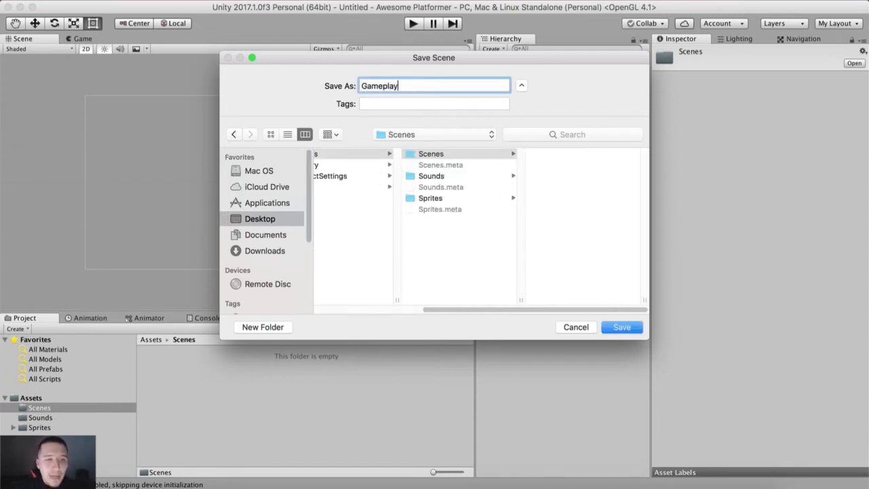
key(Return)
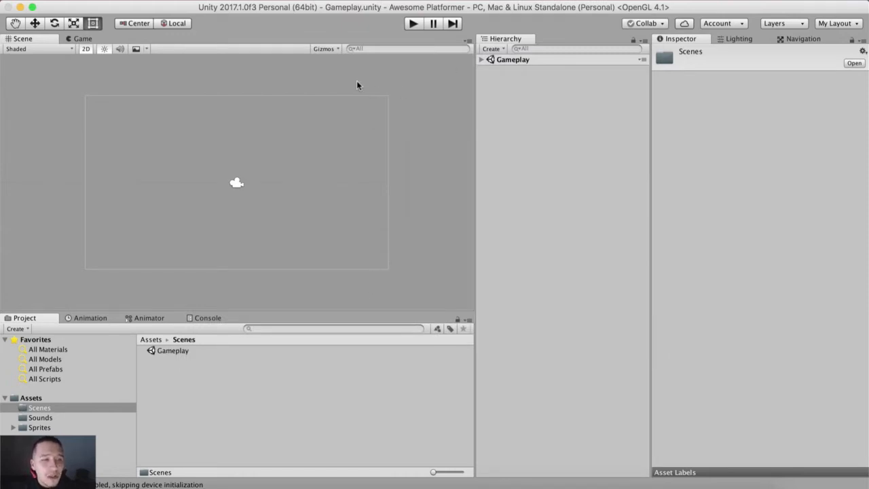
Open the Player folder inside Sprites and select the player_3c sprite sheet to show its import settings
click(160, 341)
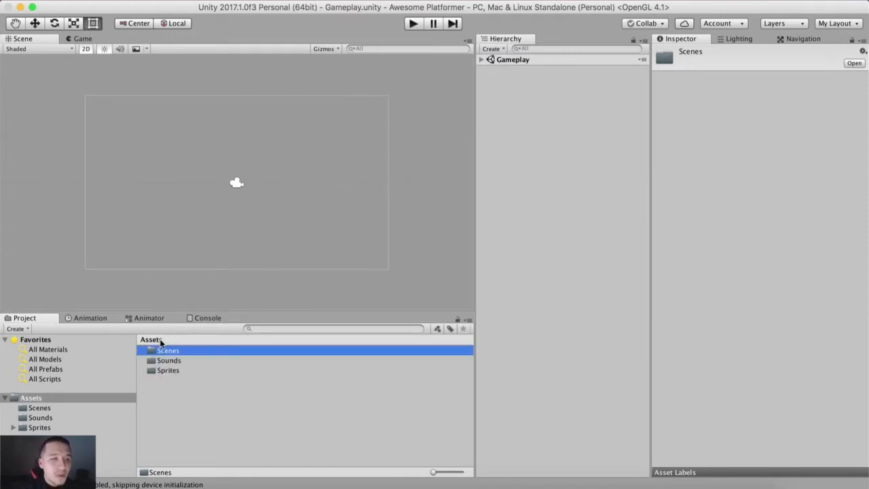
mouse_move(175, 135)
middle_down()
mouse_move(271, 138)
mouse_move(194, 140)
mouse_move(185, 129)
middle_up()
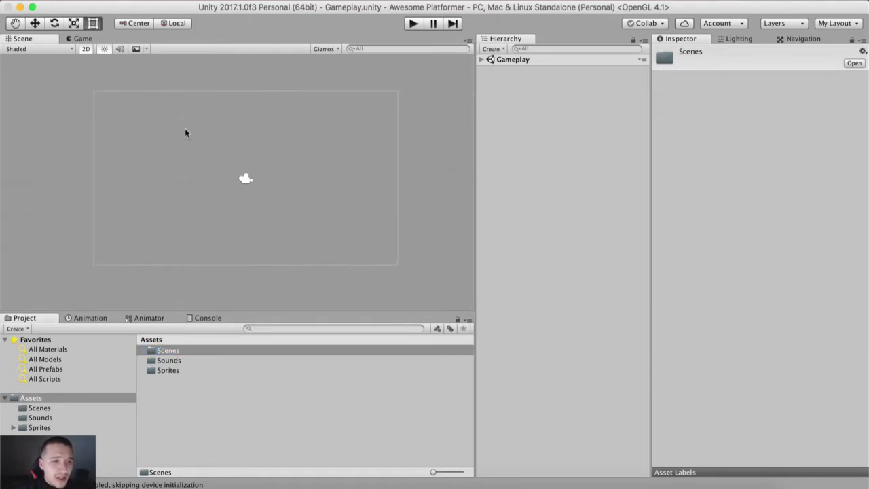
scroll(186, 130, up, 2)
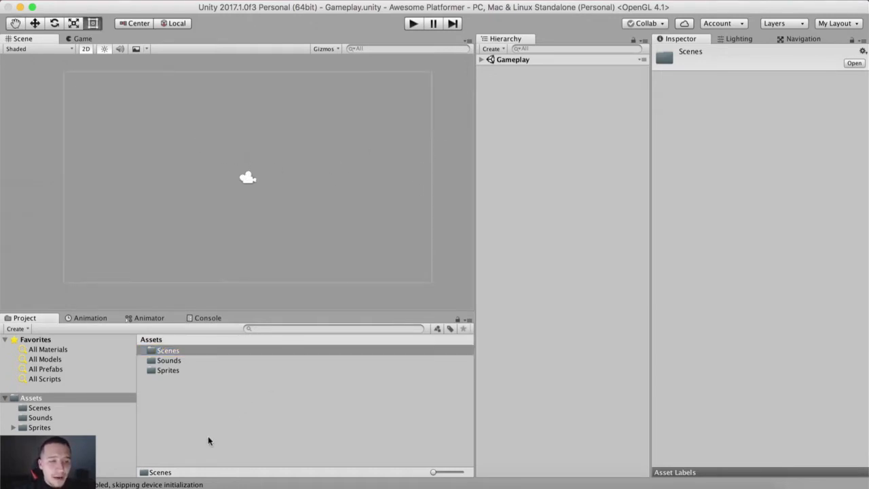
double_click(163, 371)
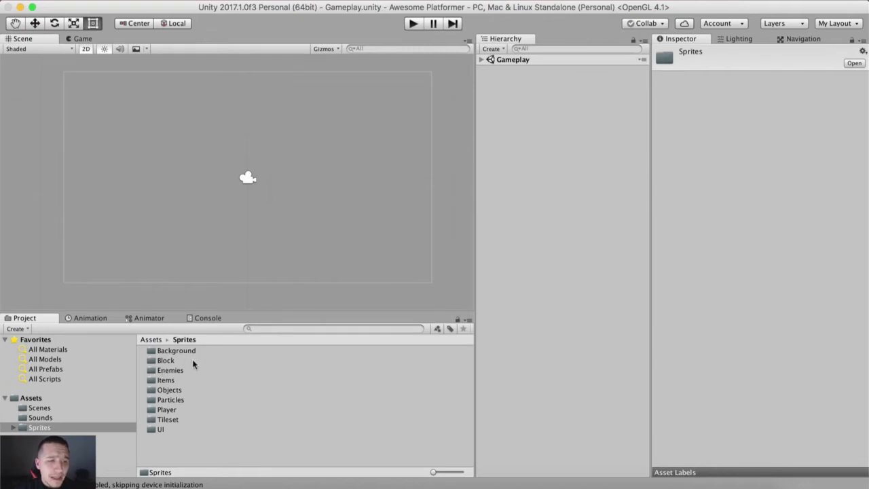
click(162, 409)
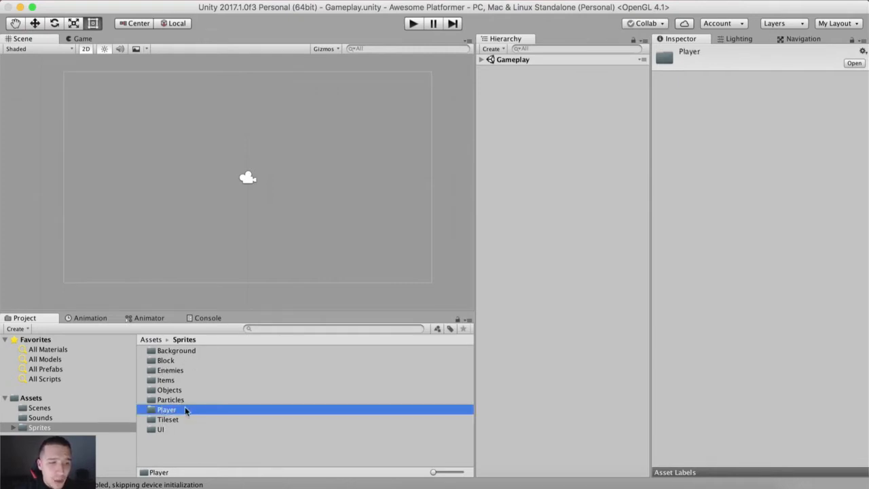
click(152, 340)
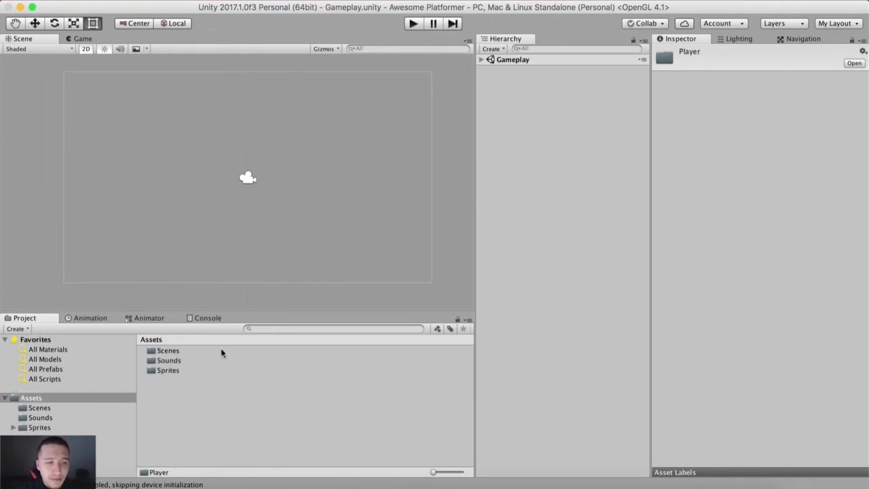
click(186, 370)
double_click(187, 370)
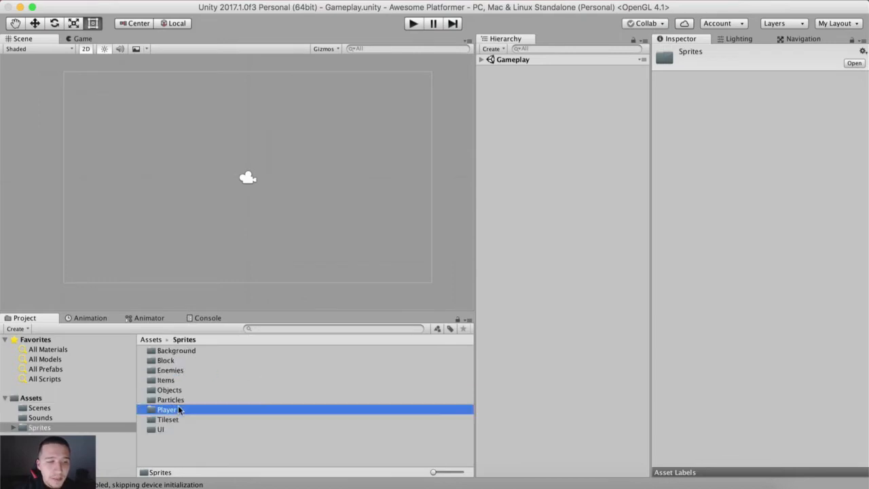
double_click(190, 409)
click(204, 350)
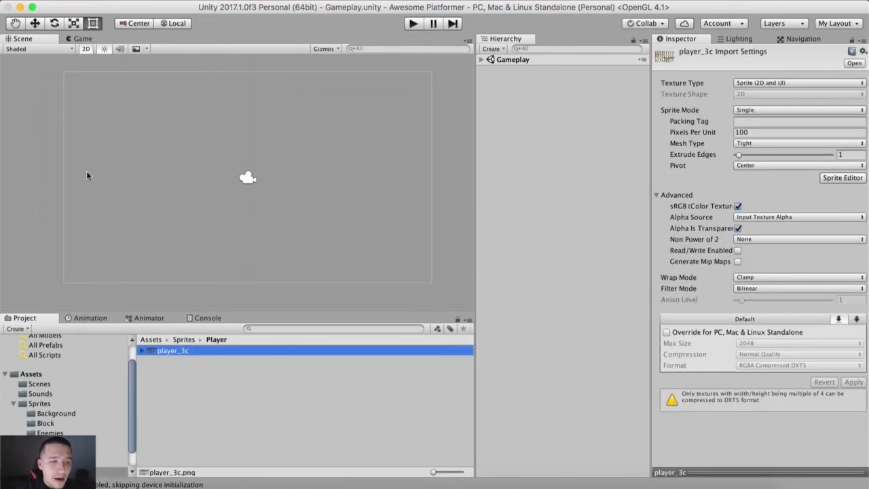
Open player_3c.png in the external image viewer, examine the character sprites and quit the viewer
double_click(168, 350)
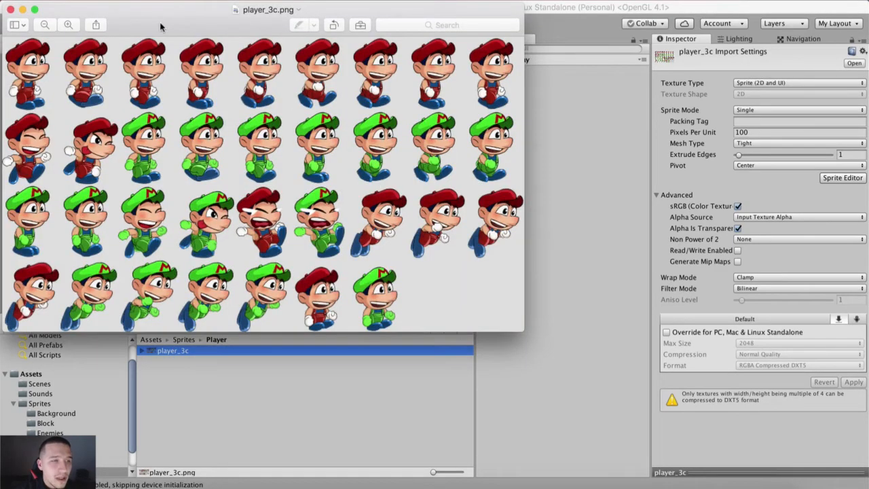
drag(163, 27, 191, 46)
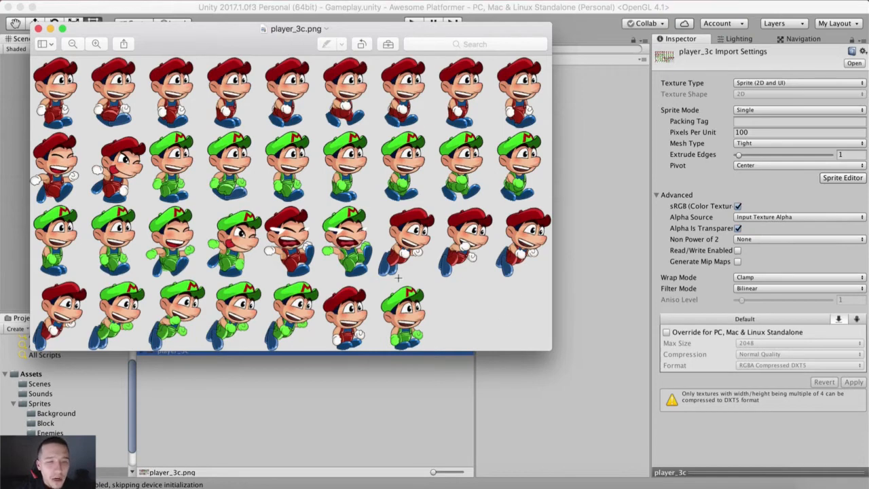
right_click(426, 482)
click(428, 468)
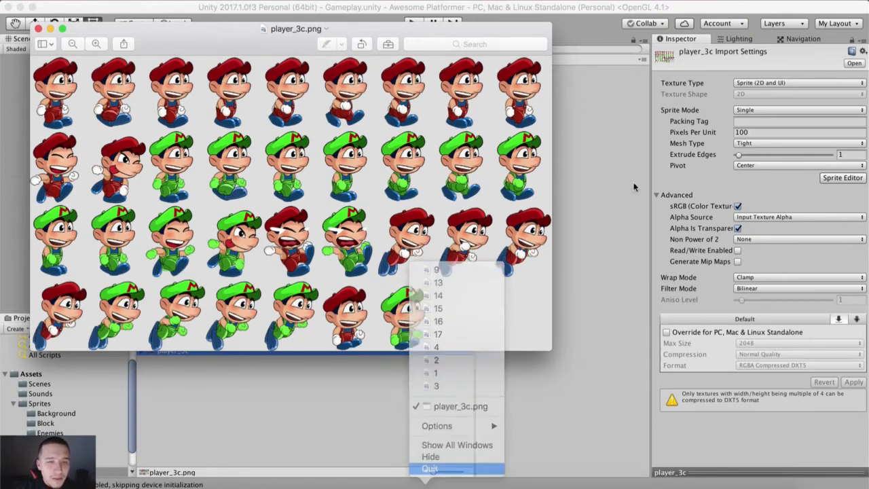
Select the player_3c sprite sheet and check the available Sprite Mode options in its import settings, keeping Single
click(163, 351)
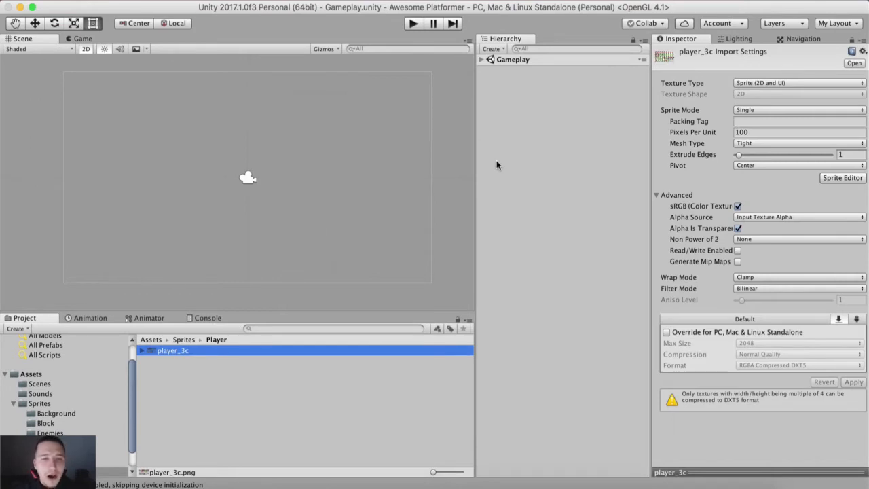
click(694, 39)
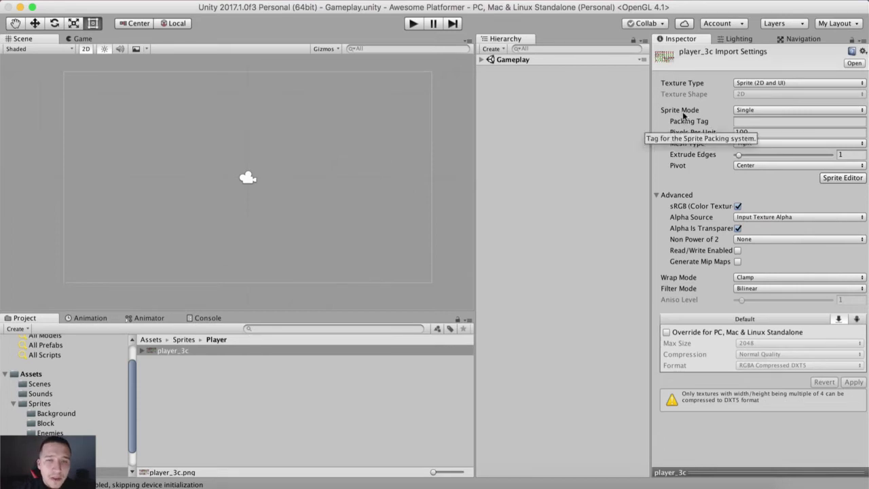
click(750, 111)
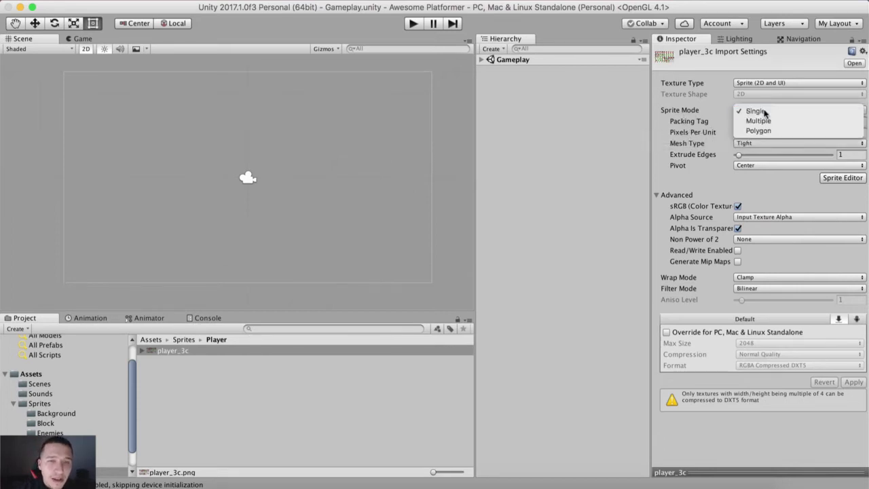
click(740, 110)
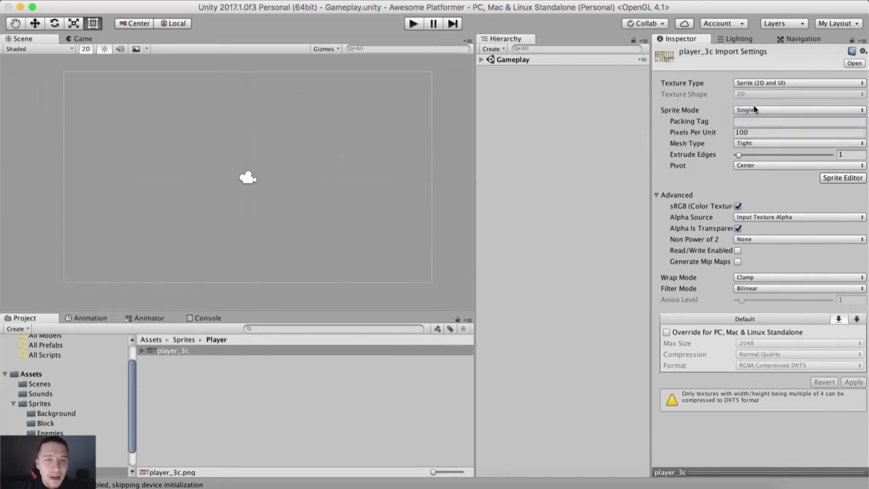
Open player_3c.png in the external viewer, mark out individual character frames and rows with selections, and close the image
double_click(167, 351)
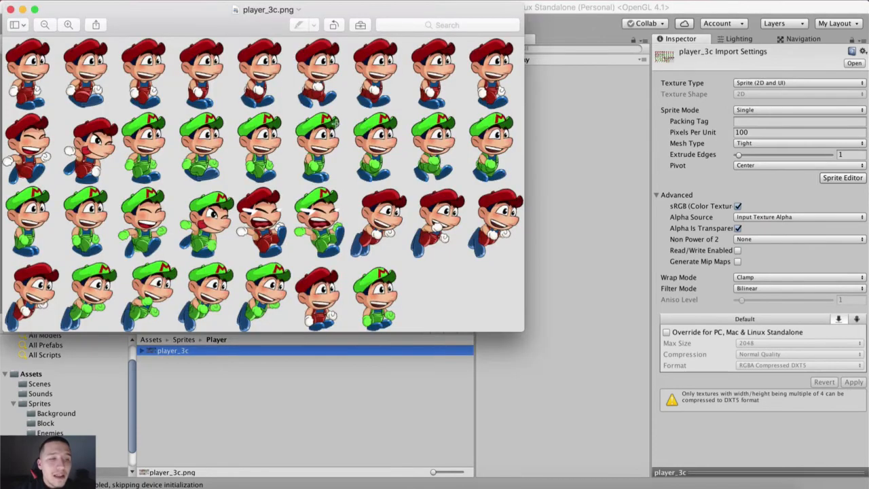
drag(211, 11, 280, 43)
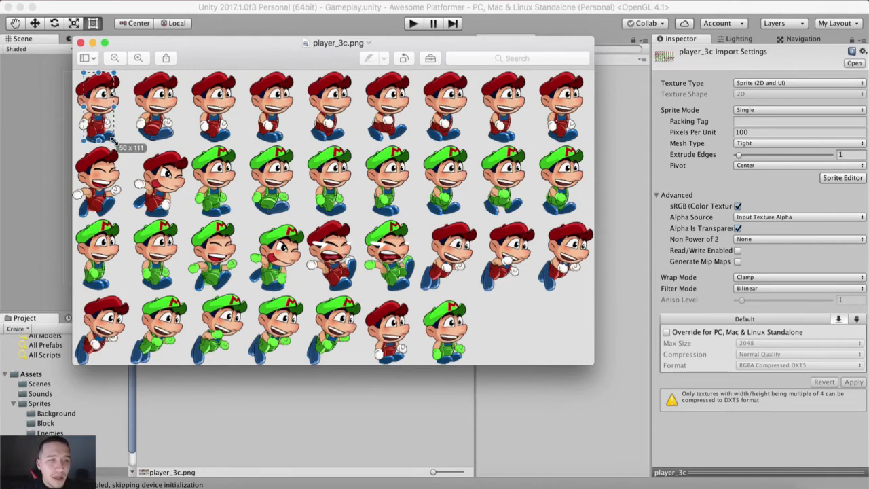
drag(139, 83, 170, 133)
drag(203, 89, 227, 142)
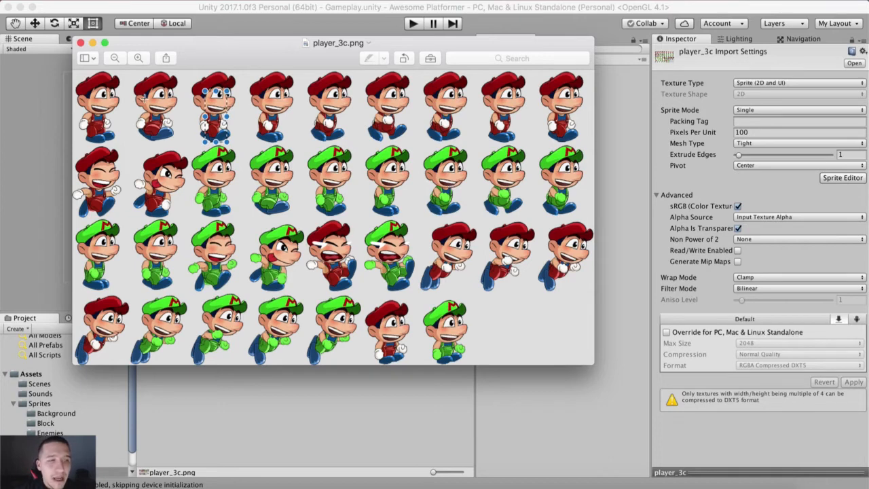
drag(139, 77, 579, 126)
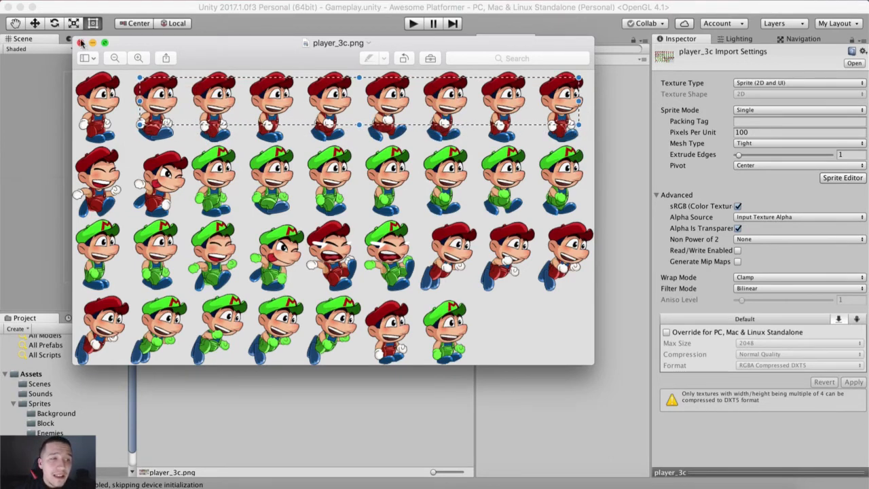
click(270, 285)
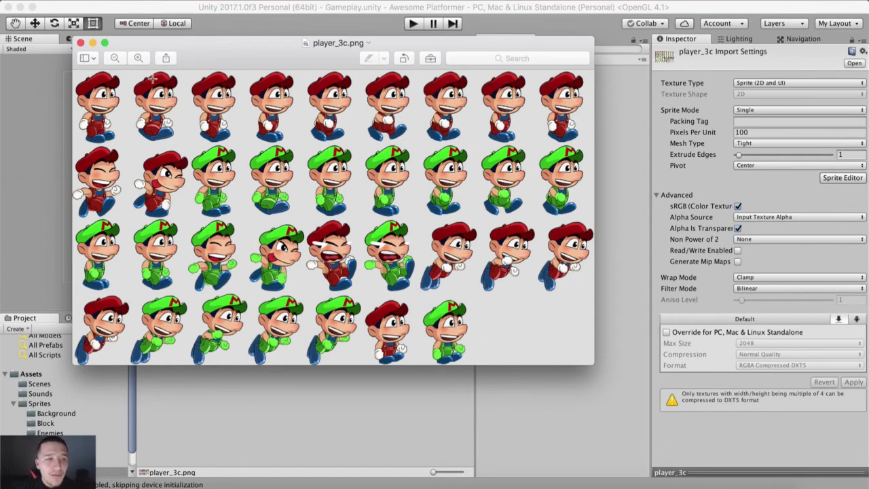
drag(152, 80, 423, 290)
click(487, 296)
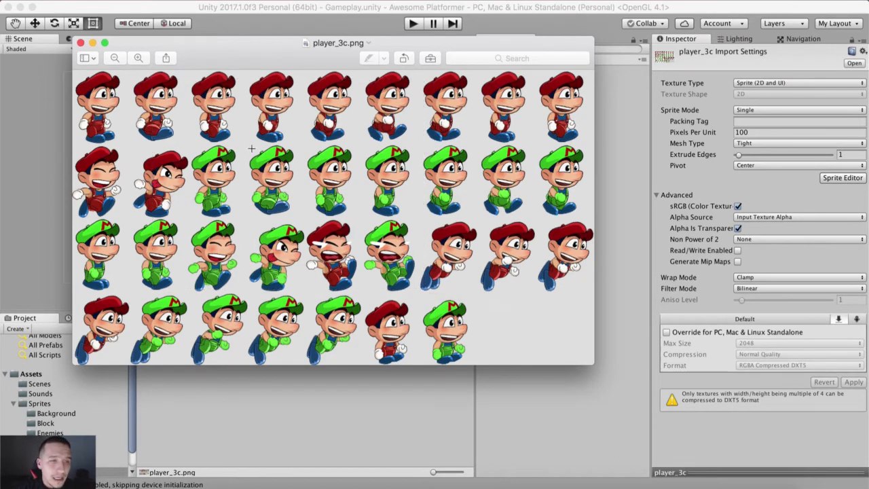
click(80, 43)
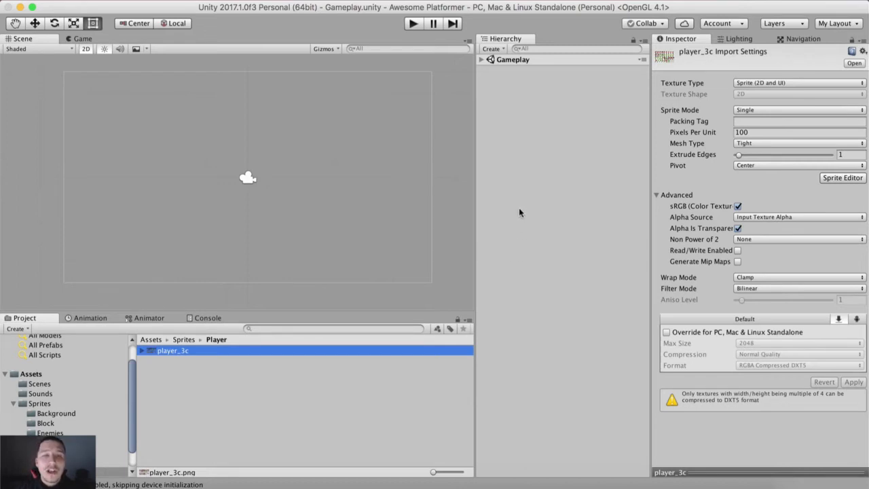
Set the Sprite Mode of player_3c to Multiple and apply the import settings
click(740, 110)
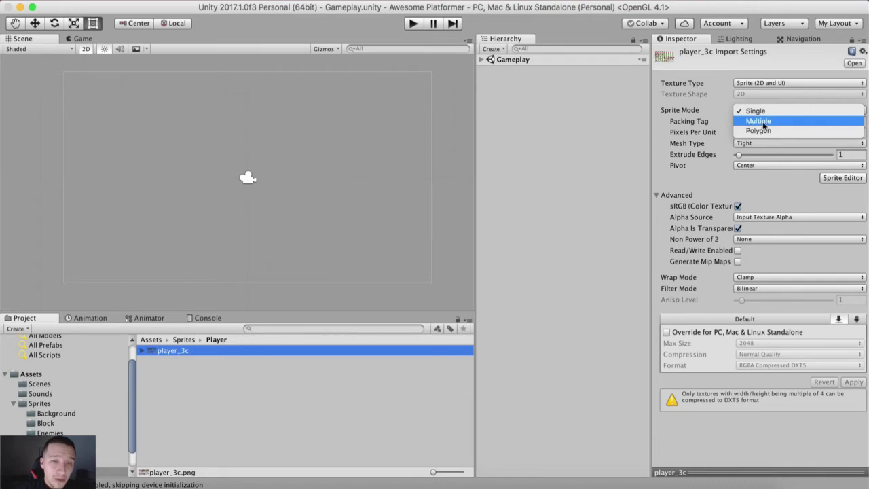
click(758, 122)
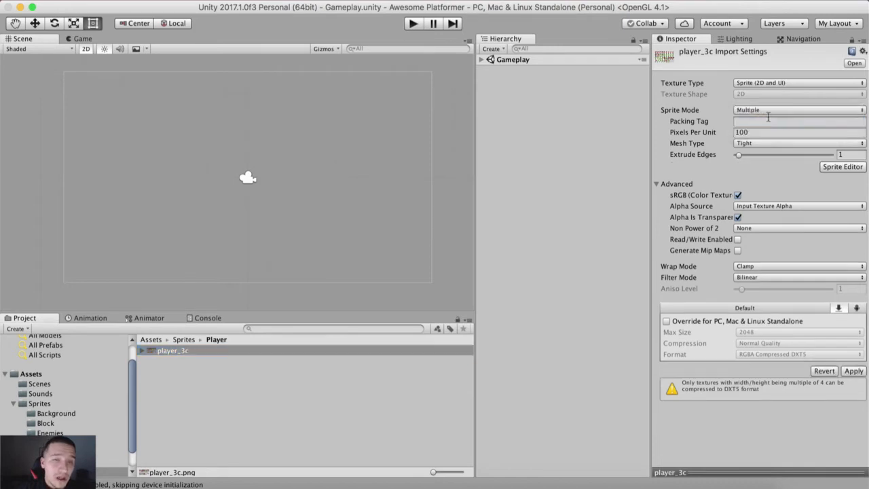
click(854, 371)
click(854, 372)
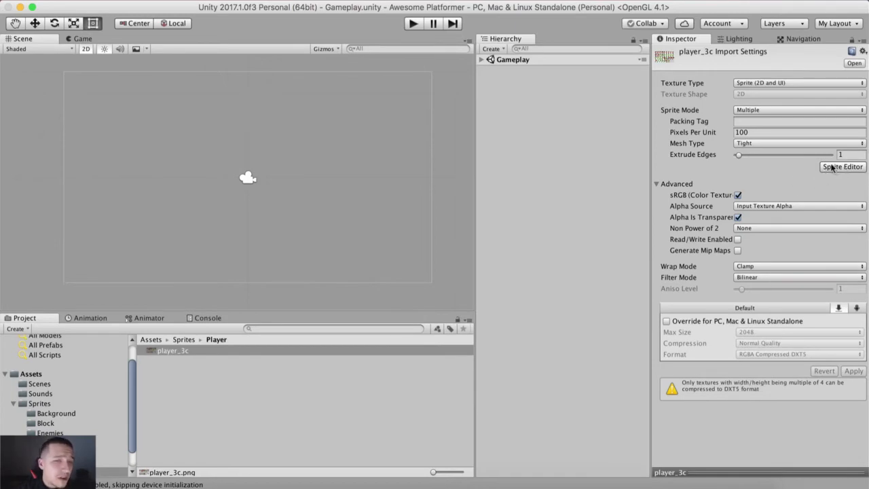
Open player_3c in the Sprite Editor and draw a sprite rectangle about 96 by 110 around the sixth character in the first row
click(832, 167)
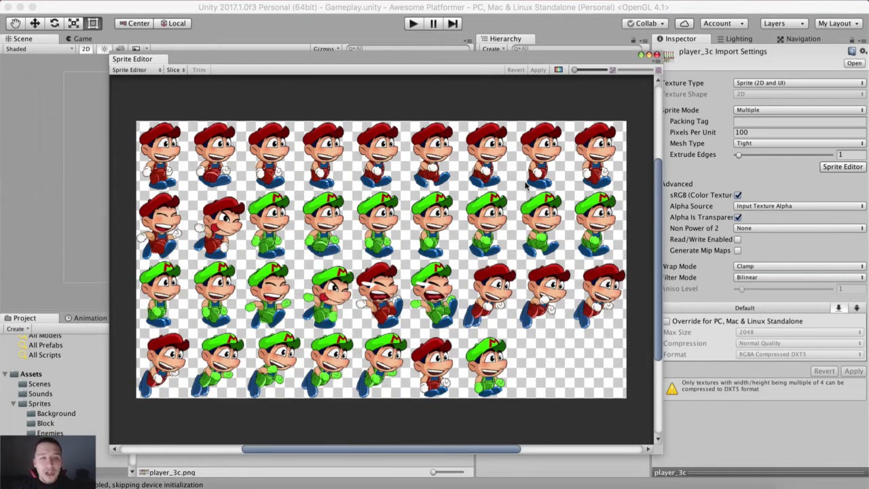
scroll(410, 146, up, 5)
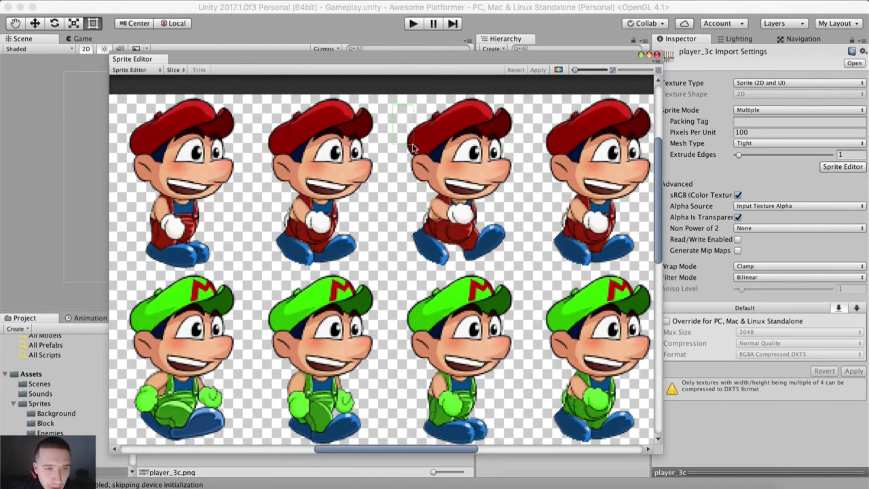
drag(392, 104, 529, 268)
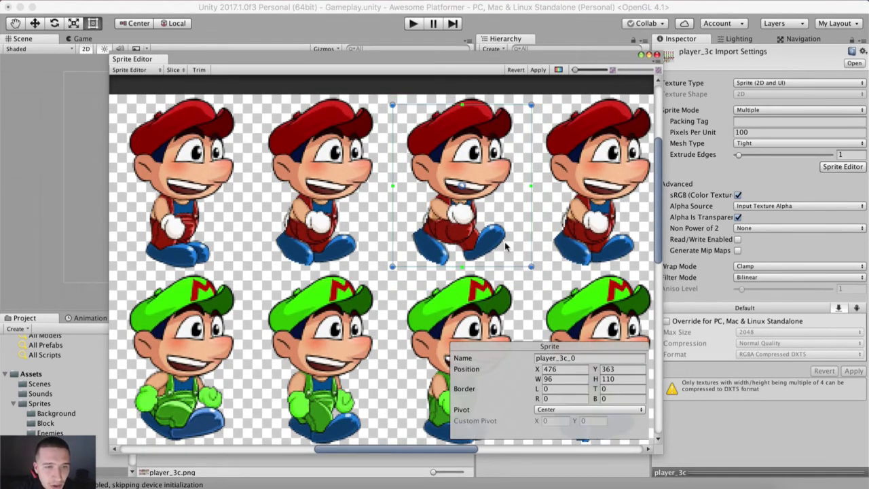
Fit the rectangle around the sixth character with a slightly off-center custom pivot and a height of about 114, apply, and close the Sprite Editor
scroll(507, 248, right, 3)
drag(430, 182, 407, 187)
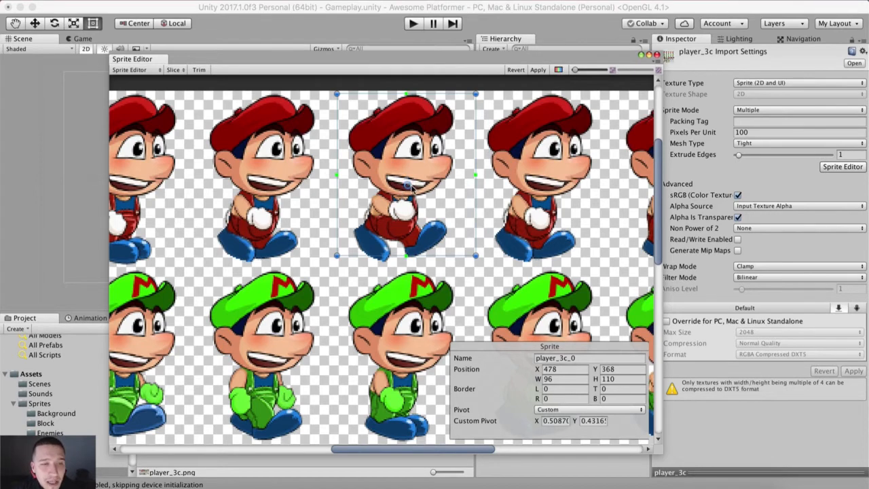
drag(393, 255, 393, 261)
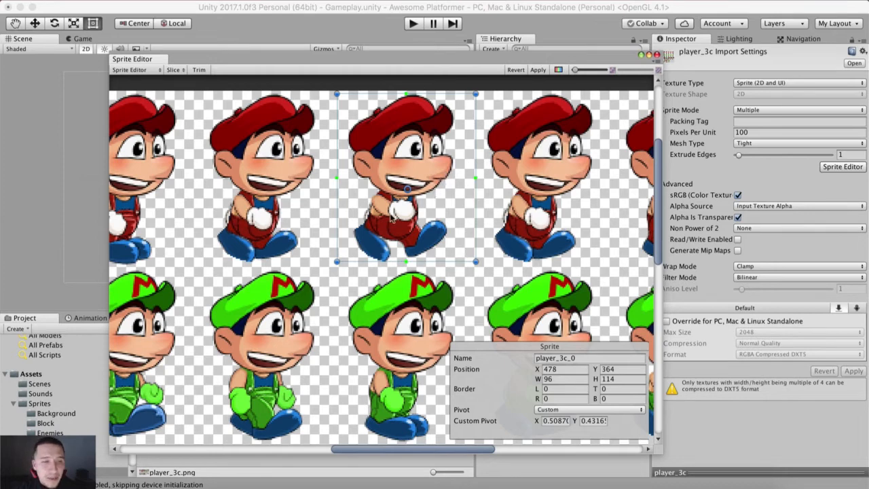
click(538, 71)
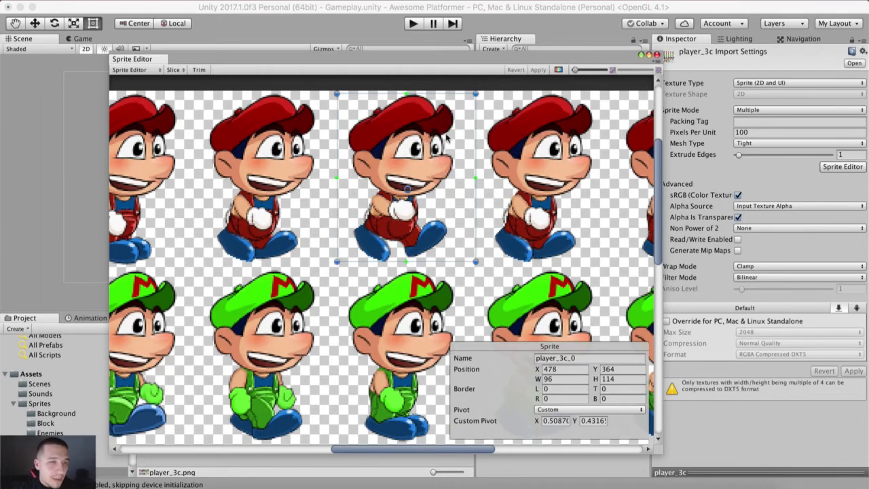
click(658, 54)
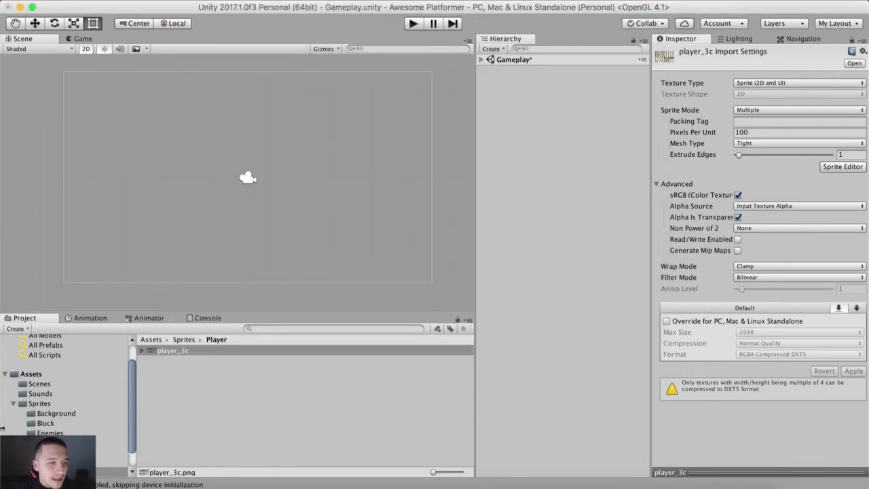
Expand player_3c, place its player_3c_0 sprite in the scene, and delete the placed object from the Hierarchy
click(142, 350)
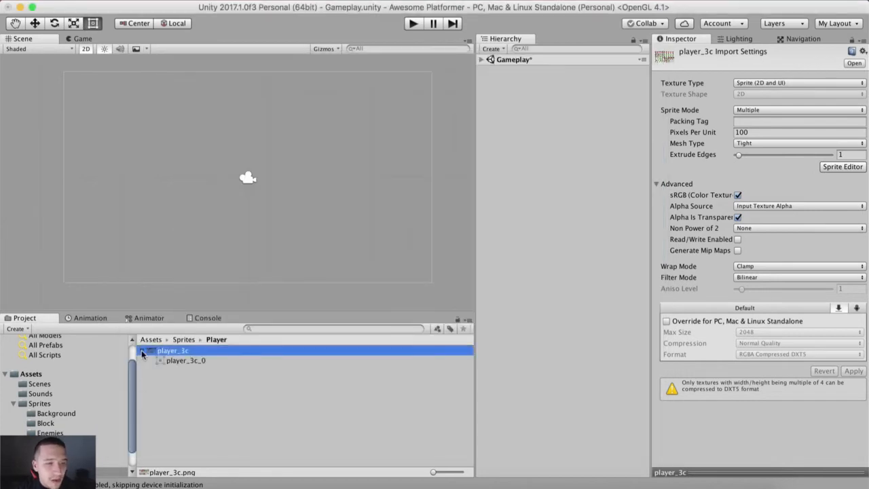
click(171, 360)
drag(188, 359, 292, 142)
scroll(332, 165, up, 8)
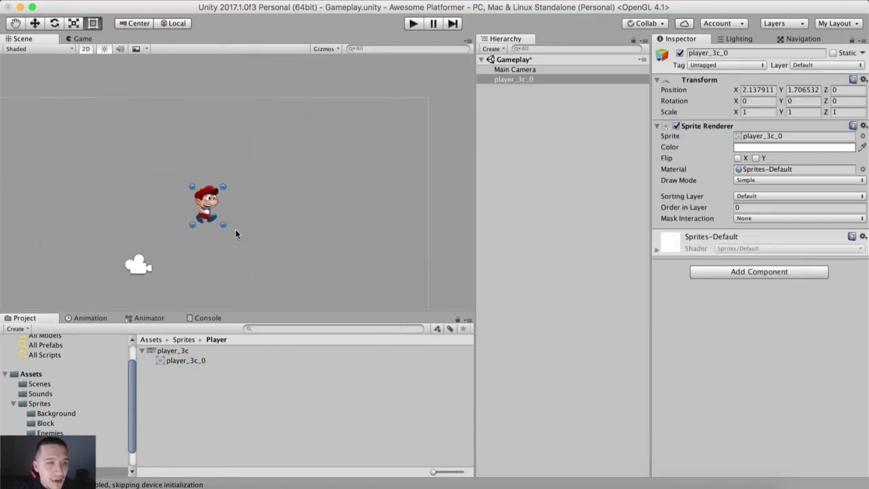
scroll(226, 250, down, 3)
click(519, 79)
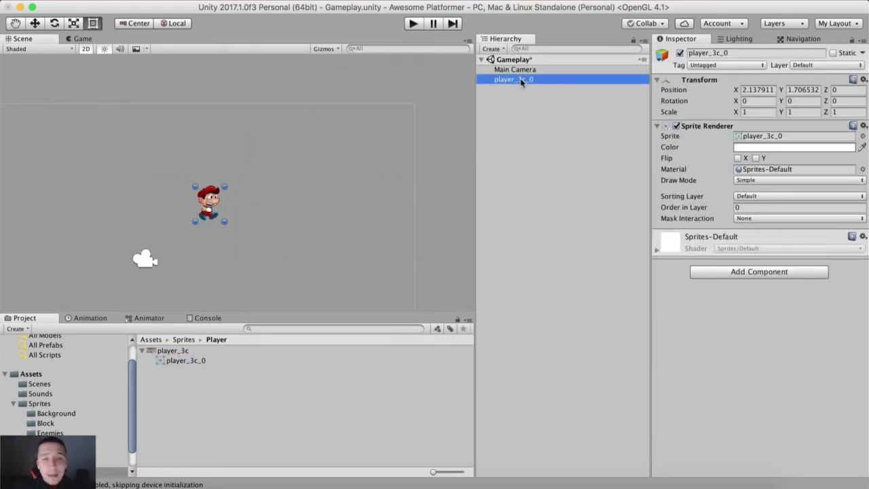
key(super+BackSpace)
Reopen player_3c in the Sprite Editor and delete the manually drawn rectangle around the sixth character
click(183, 351)
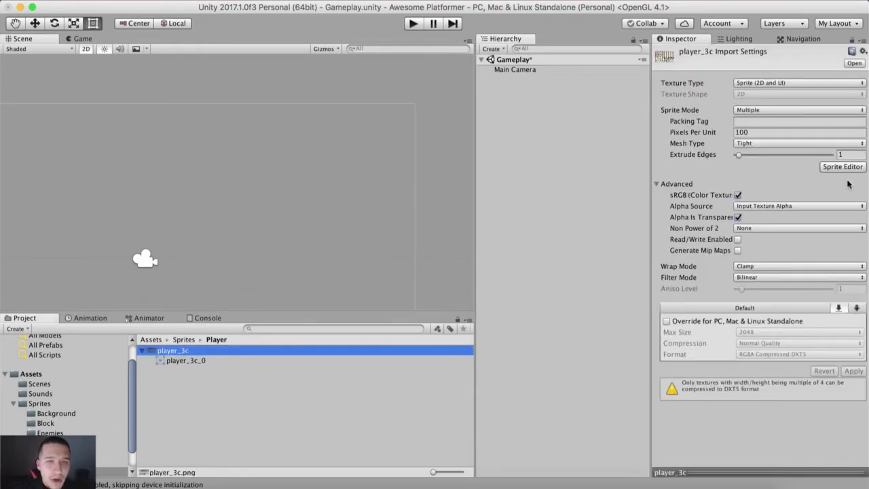
click(843, 167)
scroll(445, 146, up, 3)
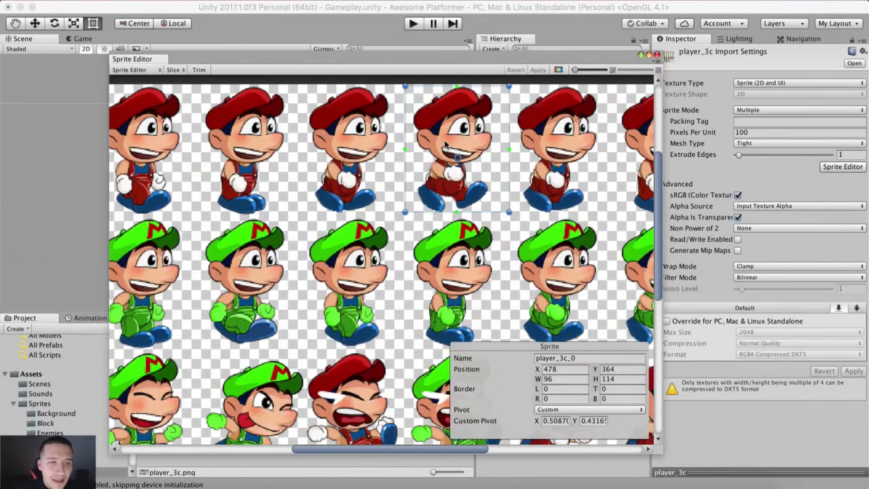
key(super+BackSpace)
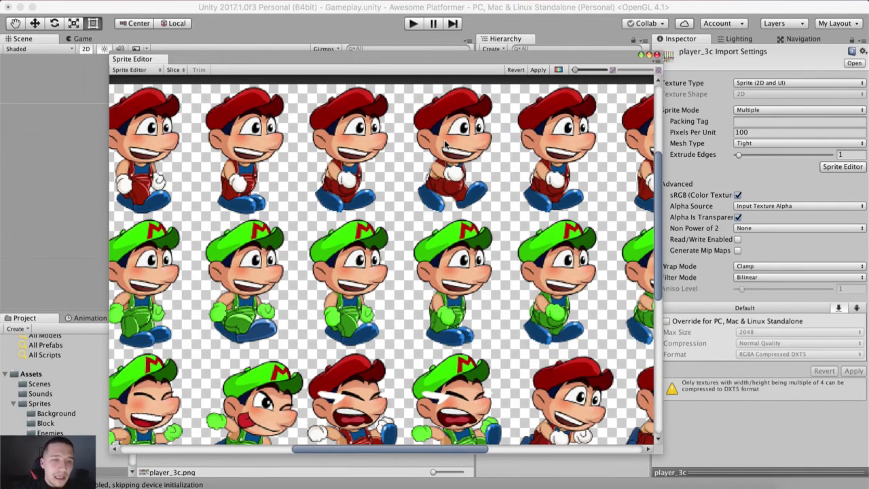
Slice the whole player_3c sheet with type Automatic, pivot Center and method Delete Existing
scroll(445, 142, down, 5)
middle_drag(342, 209, 339, 197)
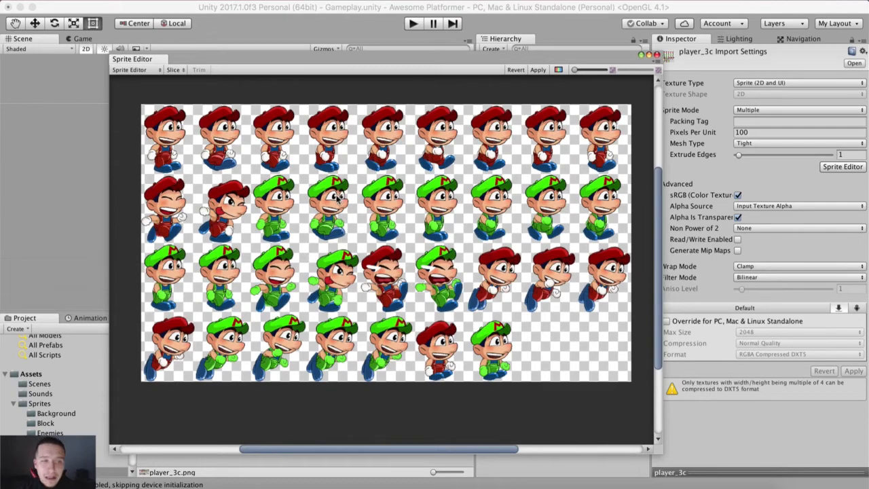
scroll(161, 85, up, 2)
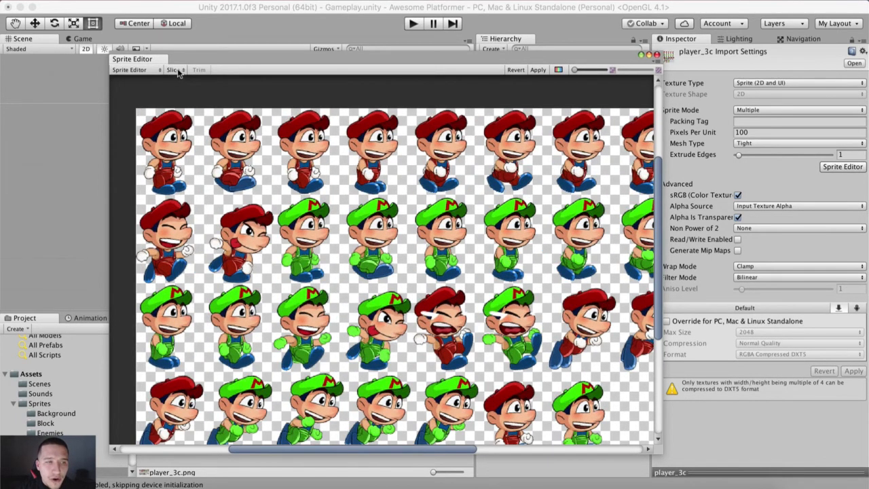
drag(186, 61, 155, 28)
click(141, 42)
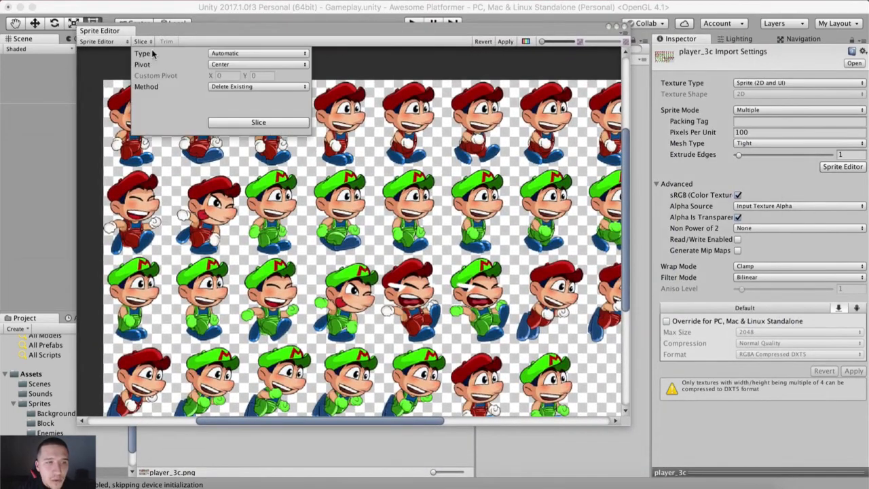
click(246, 54)
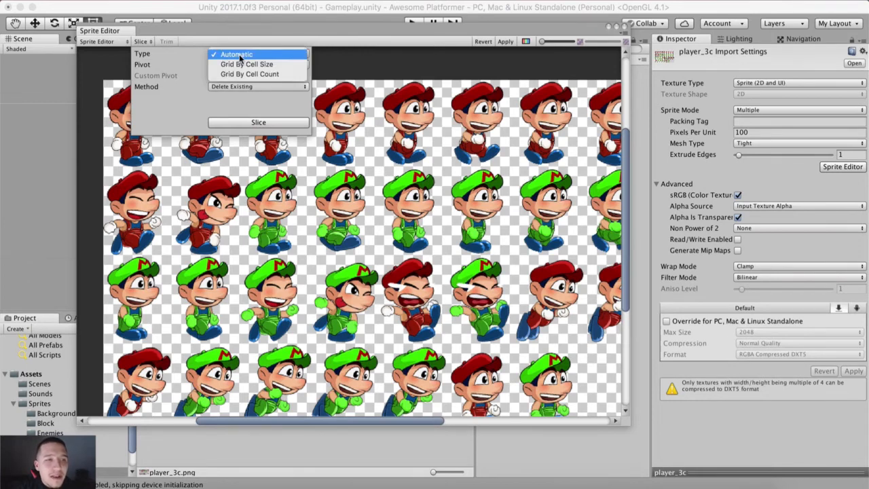
click(238, 57)
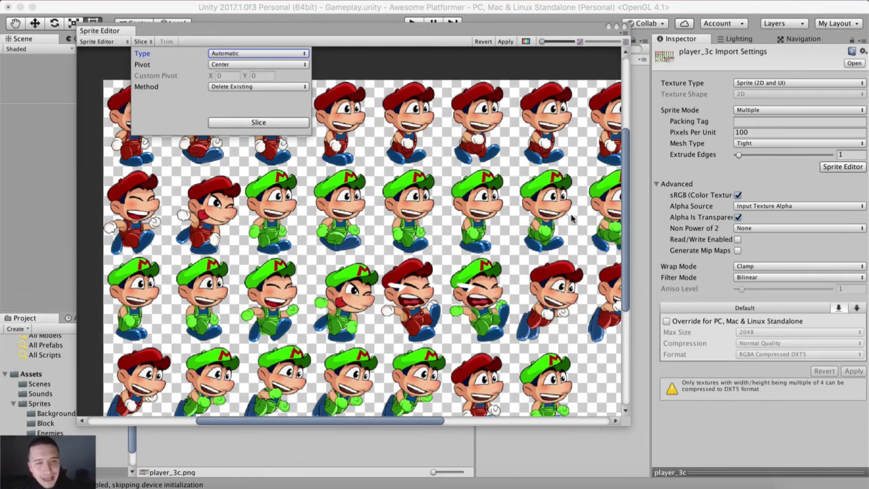
middle_drag(480, 240, 441, 241)
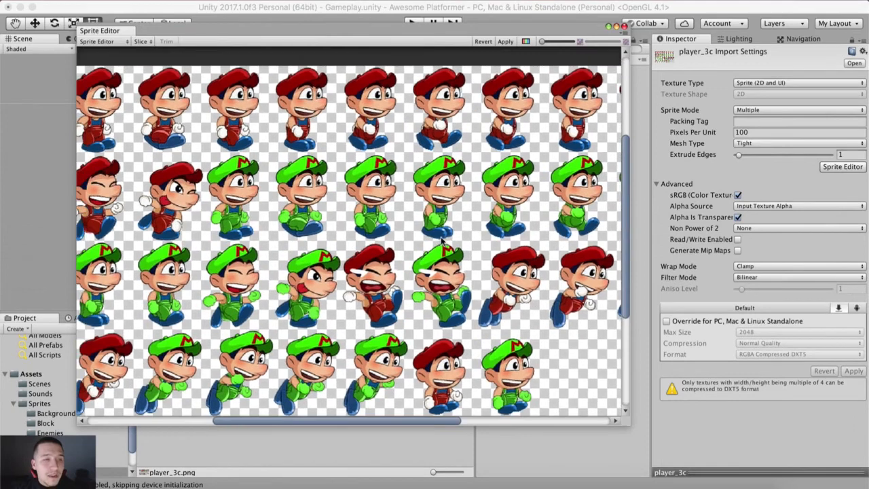
click(141, 42)
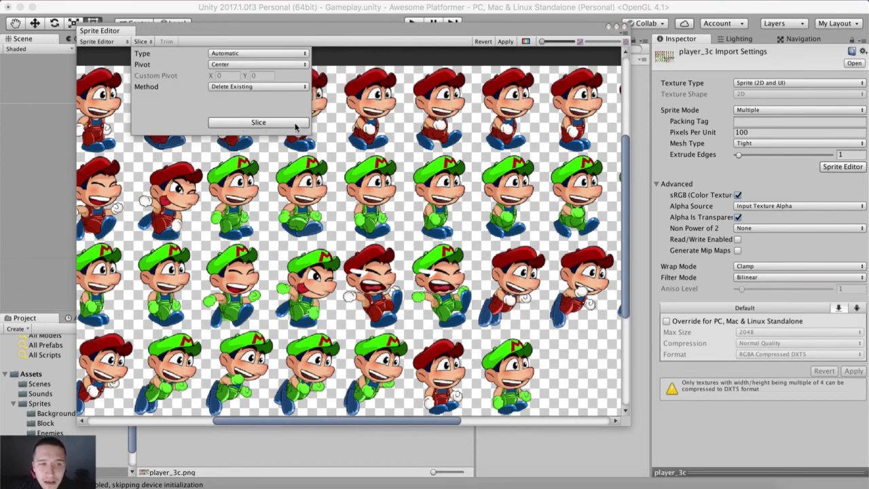
click(269, 123)
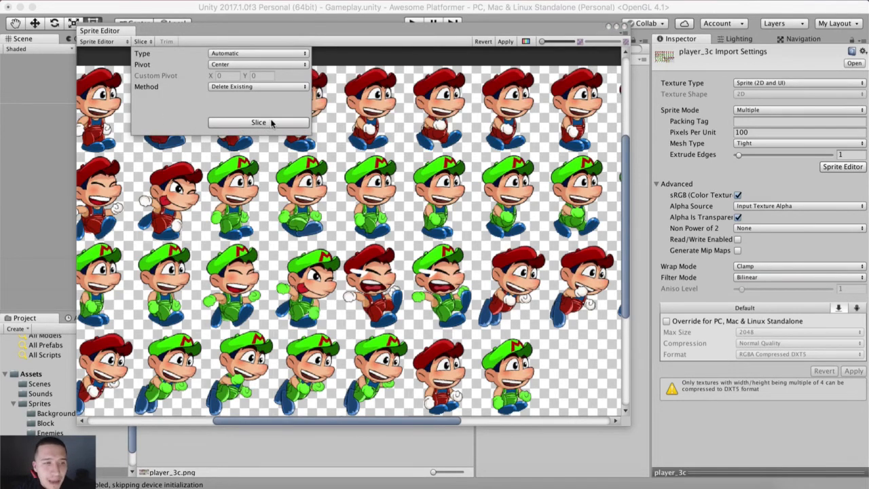
Inspect the automatically generated rectangles around the red and green characters, checking each sprite along the first row of the sheet
click(301, 199)
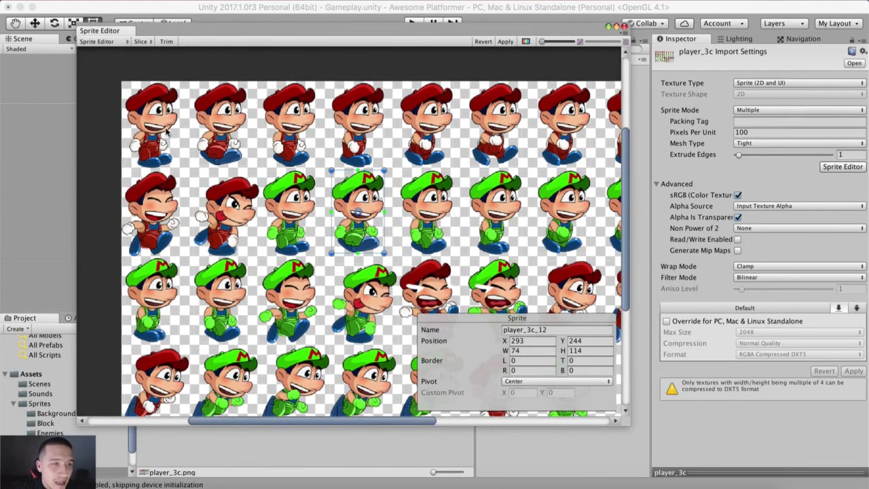
click(167, 133)
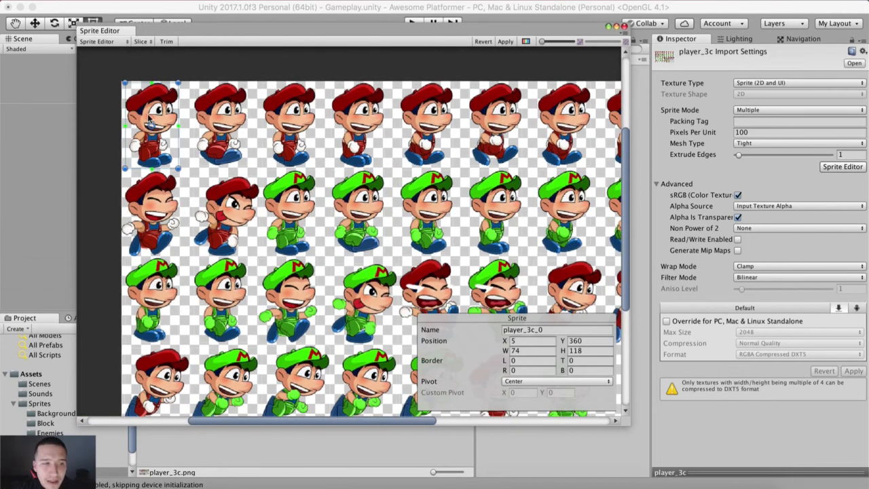
click(223, 117)
scroll(224, 117, right, 3)
click(235, 114)
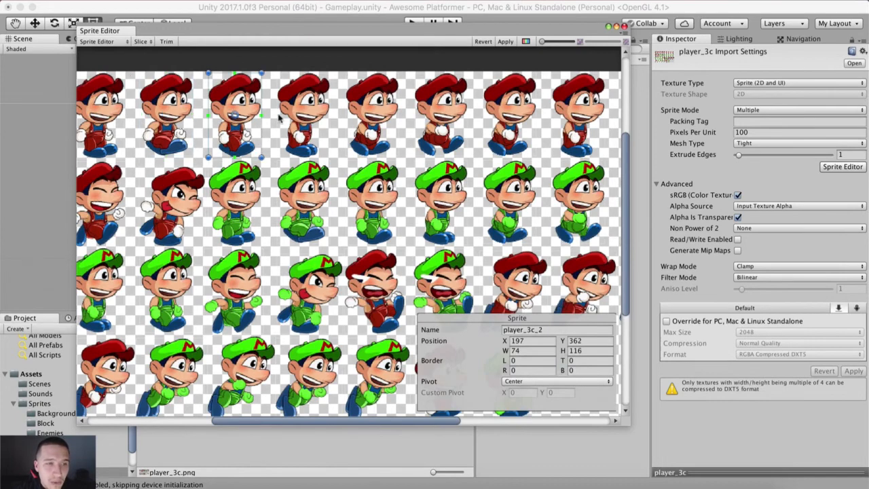
click(296, 118)
click(358, 126)
scroll(370, 123, right, 3)
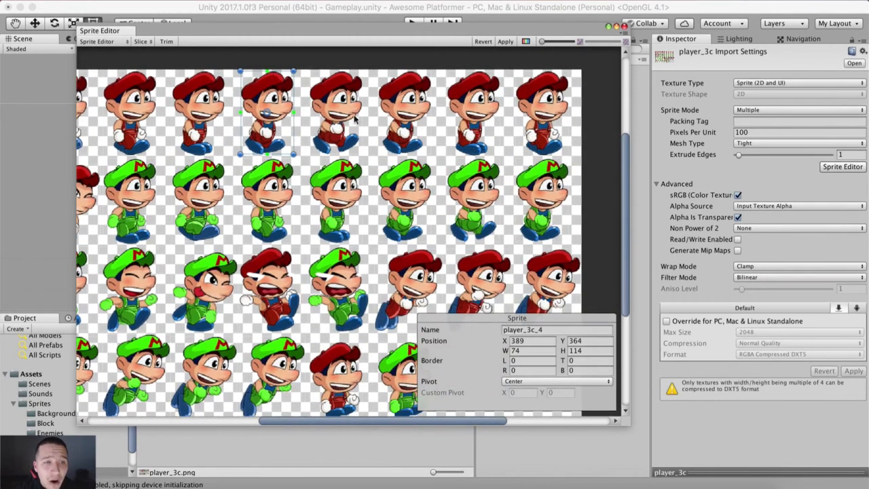
click(357, 117)
click(395, 117)
click(473, 116)
click(524, 114)
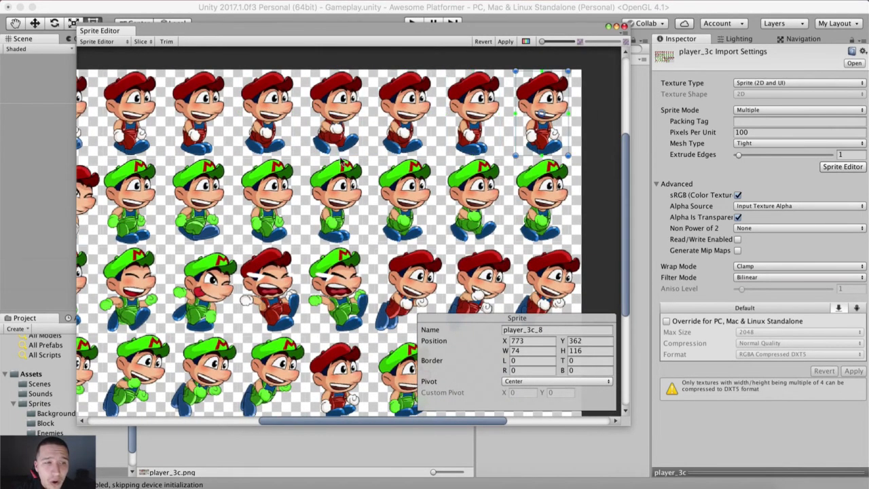
scroll(529, 156, left, 5)
scroll(528, 155, right, 3)
click(182, 114)
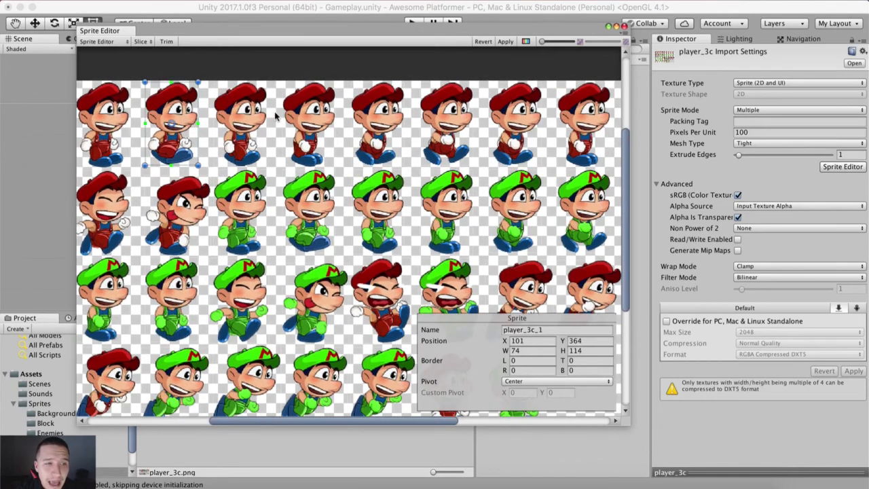
click(276, 114)
scroll(440, 137, right, 2)
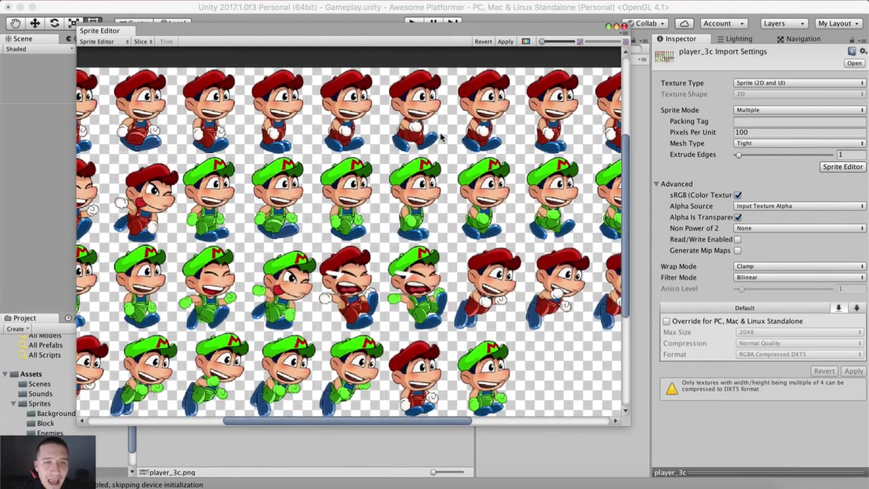
Apply the automatic slicing of player_3c and close the Sprite Editor
click(505, 41)
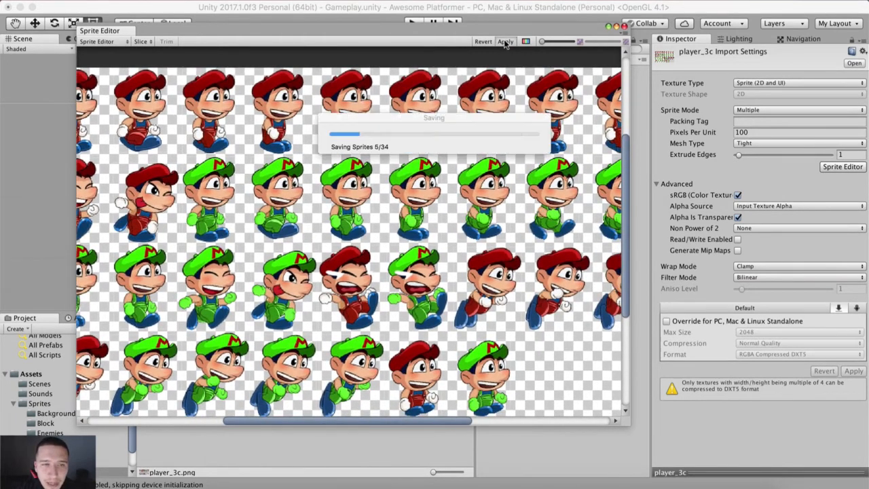
click(624, 26)
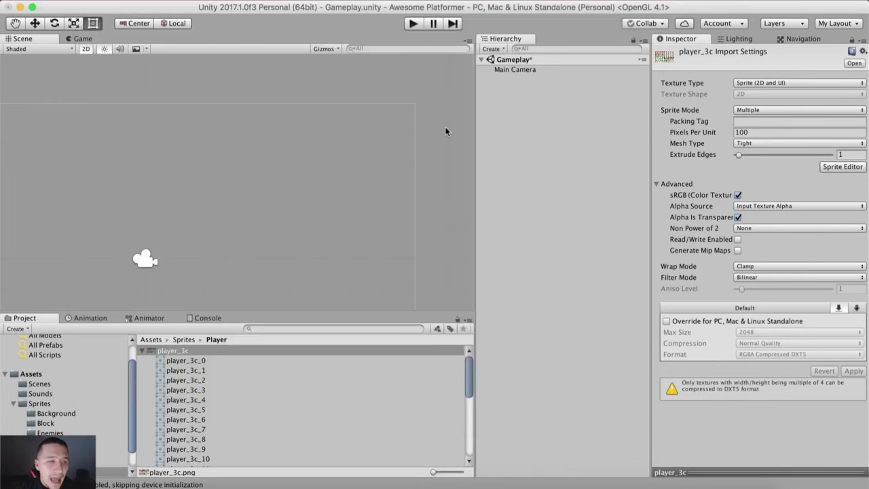
Expand the Inspector preview and examine every sliced sprite from player_3c_0 to player_3c_33, returning to the parent sheet
click(204, 350)
click(201, 360)
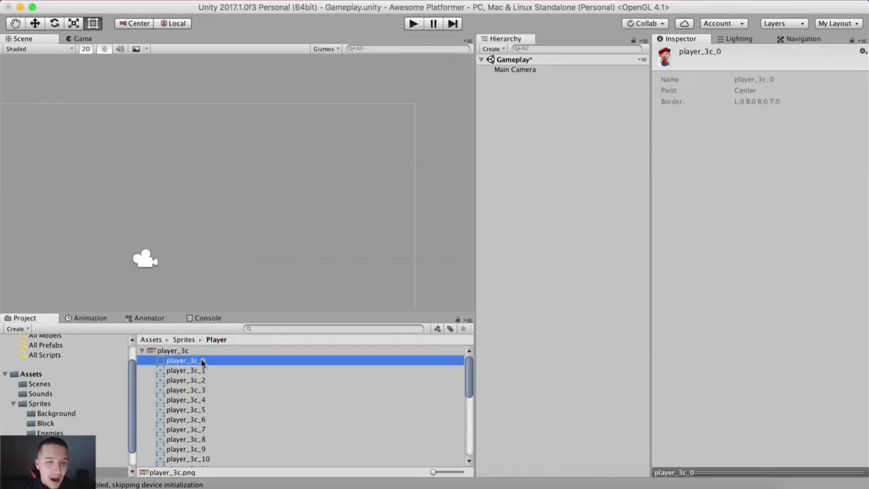
click(792, 474)
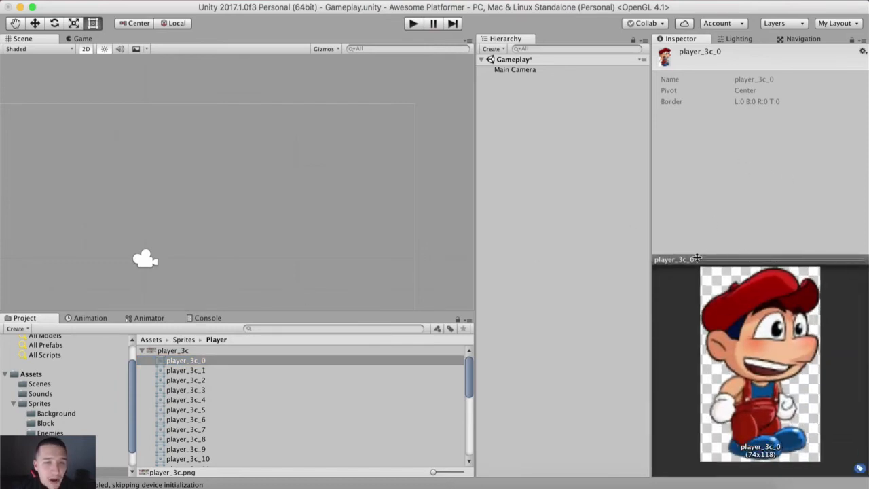
click(186, 371)
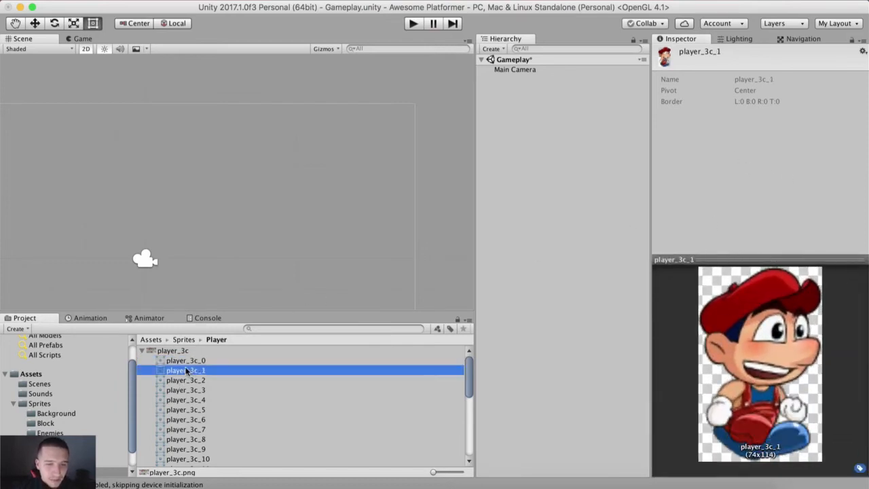
key(Down)
key(Down)
key(Down)
key(Down)
key(Down)
key(Down)
key(Down)
key(Down)
key(Down)
key(Down)
key(Down)
key(Down)
key(Down)
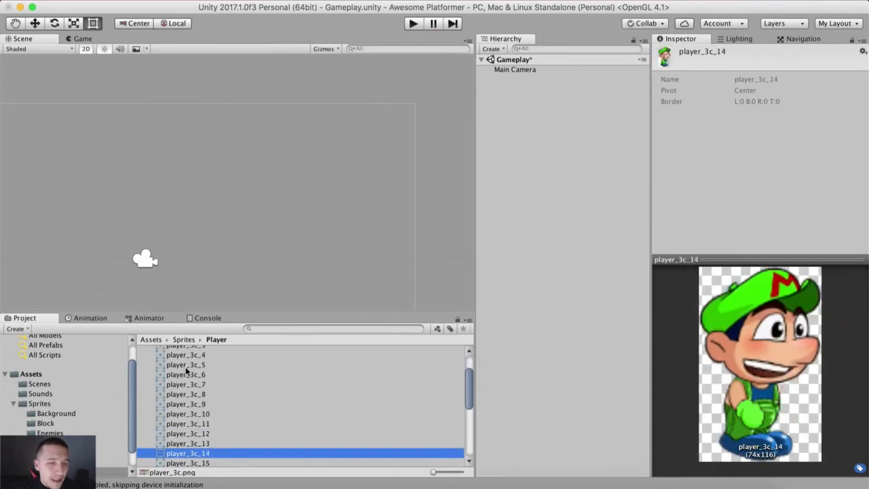
key(Down)
key(Down)
key(Down)
key(Down)
key(Down)
key(Down)
key(Down)
key(Down)
key(Down)
key(Down)
key(Down)
key(Down)
key(Down)
key(Down)
key(Down)
key(Down)
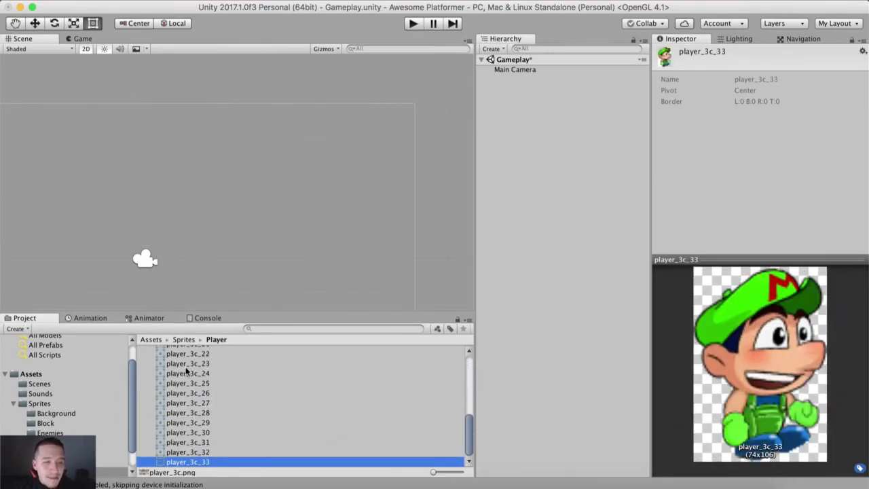
key(Up)
key(Up)
key(Up)
key(Up)
key(Up)
key(Up)
key(Up)
key(Up)
key(Up)
key(Up)
key(Up)
key(Up)
key(Up)
key(Up)
key(Up)
key(Up)
key(Up)
key(Up)
key(Up)
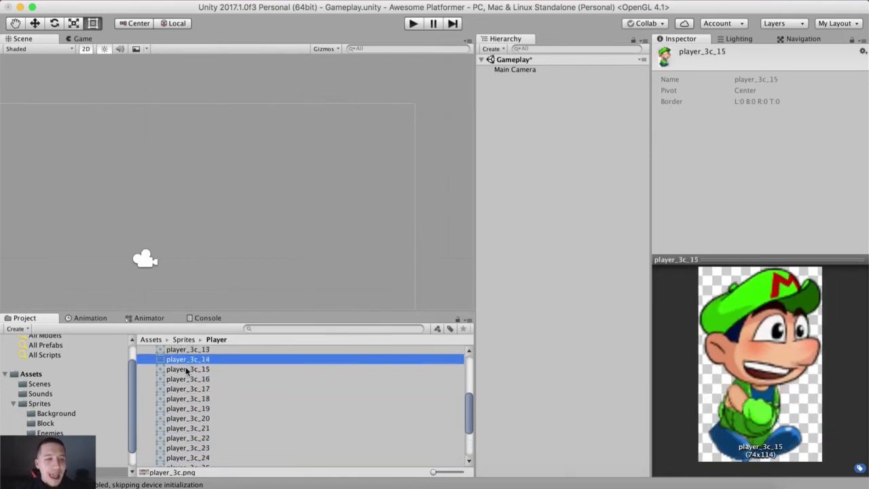
key(Up)
key(Up)
key(Up)
key(Up)
key(Up)
key(Up)
key(Up)
key(Up)
key(Up)
key(Up)
key(Up)
key(Up)
key(Up)
key(Up)
key(Up)
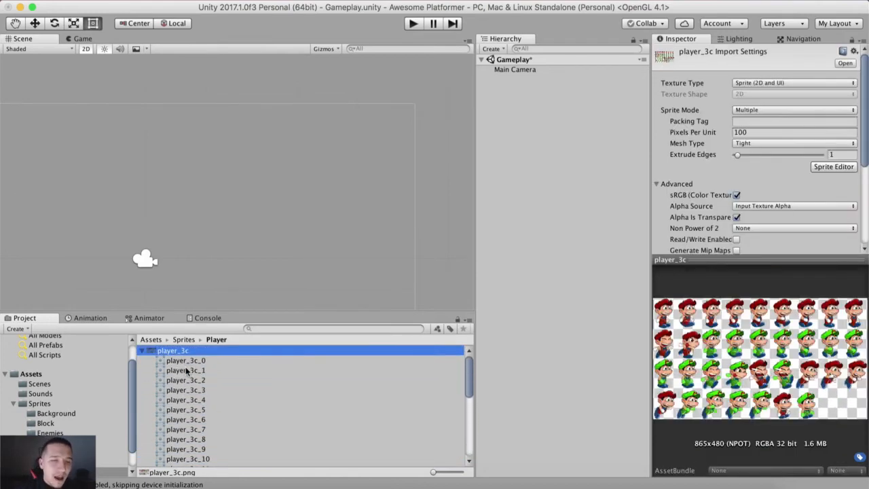
Create a new folder named Animations directly under Assets
click(151, 340)
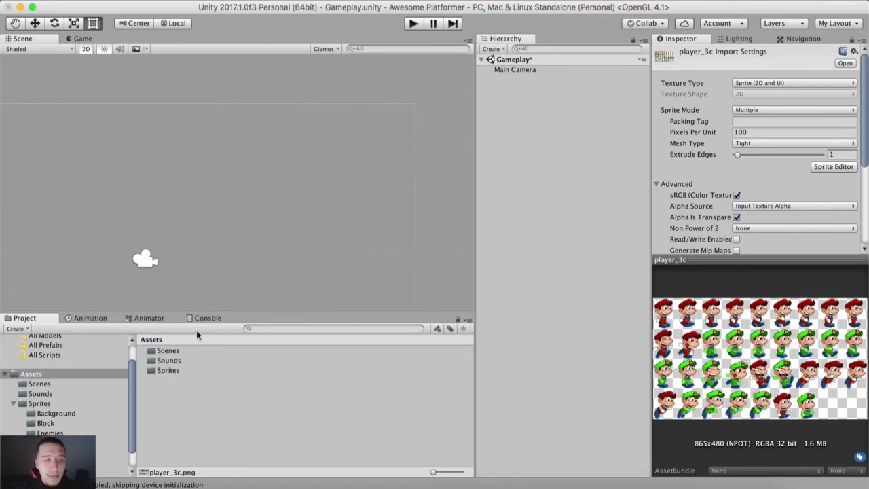
right_click(157, 410)
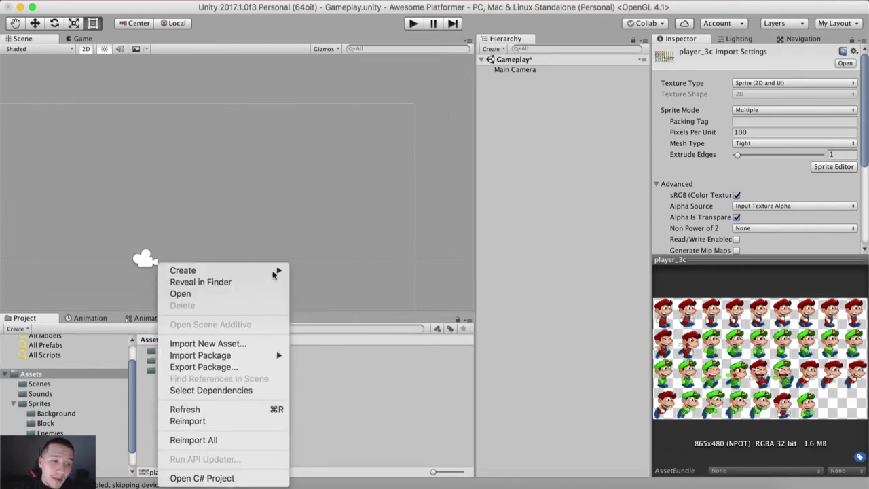
mouse_move(275, 271)
click(349, 112)
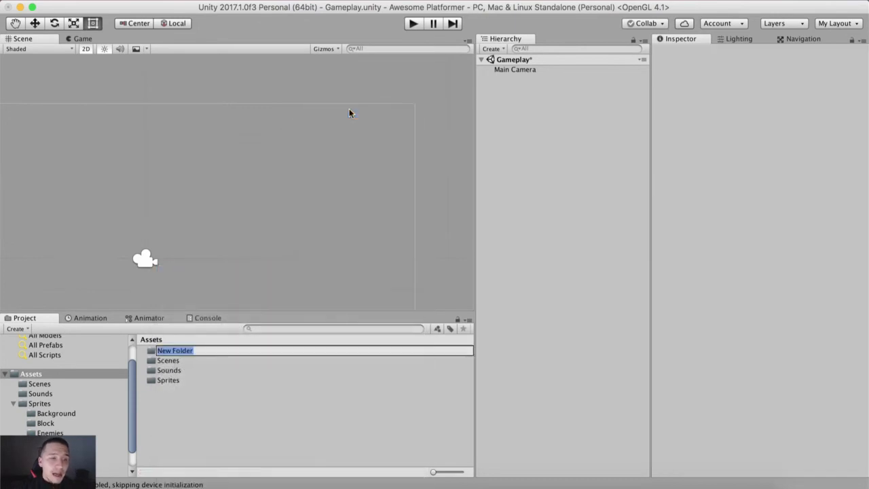
text(Animations)
key(Return)
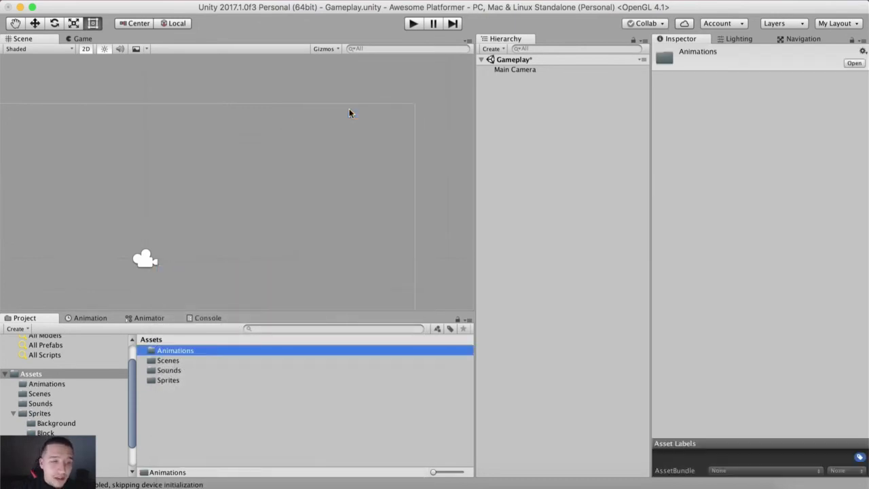
Open the Animations folder and create a subfolder named Player Animations in it
double_click(176, 352)
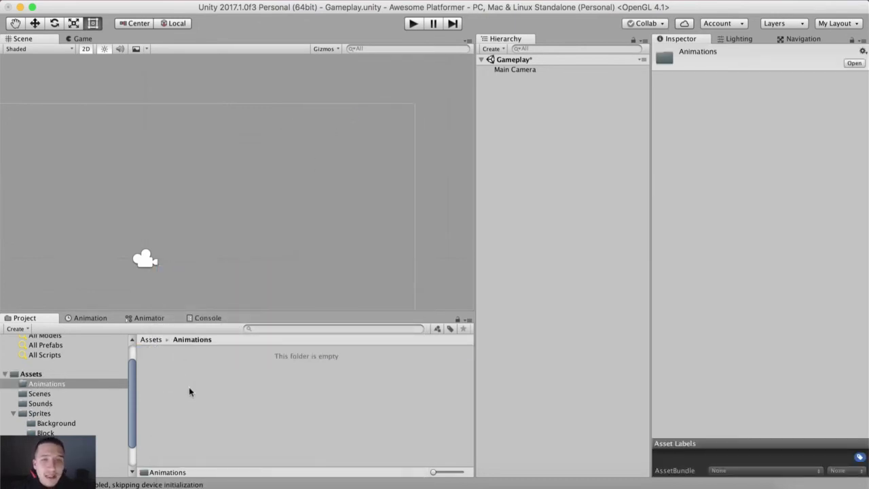
right_click(191, 390)
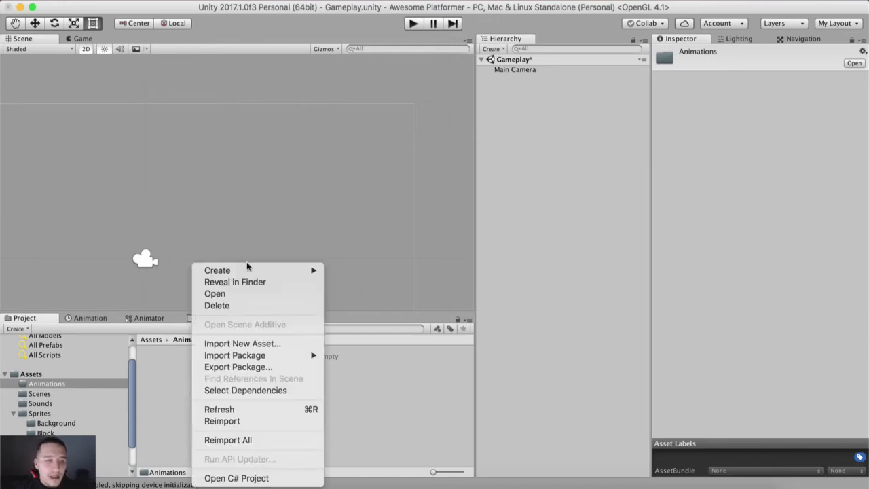
mouse_move(253, 267)
click(426, 111)
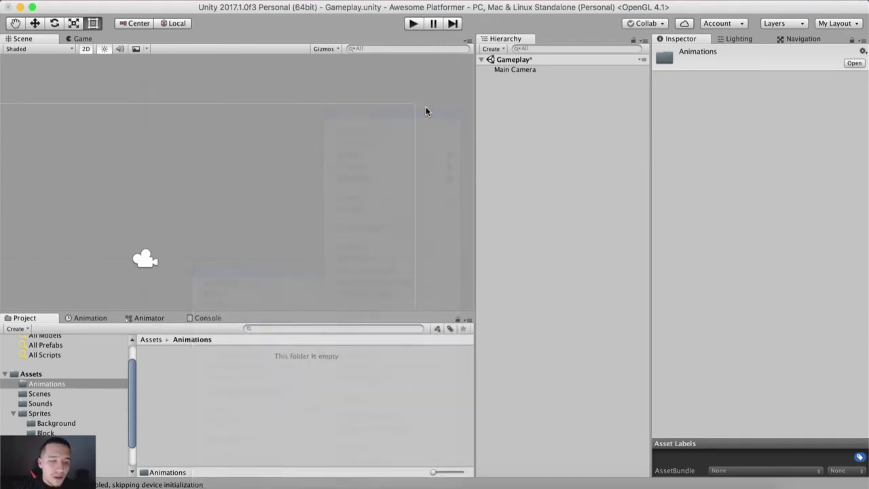
text(Player Animations)
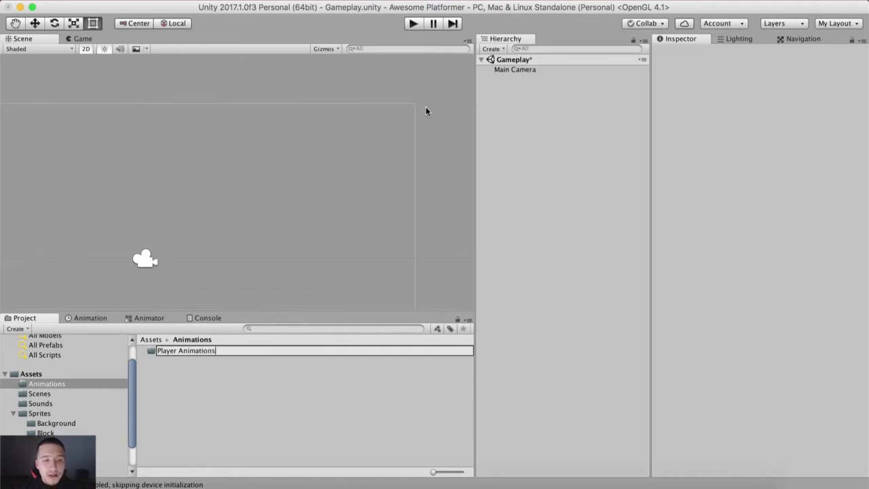
key(Return)
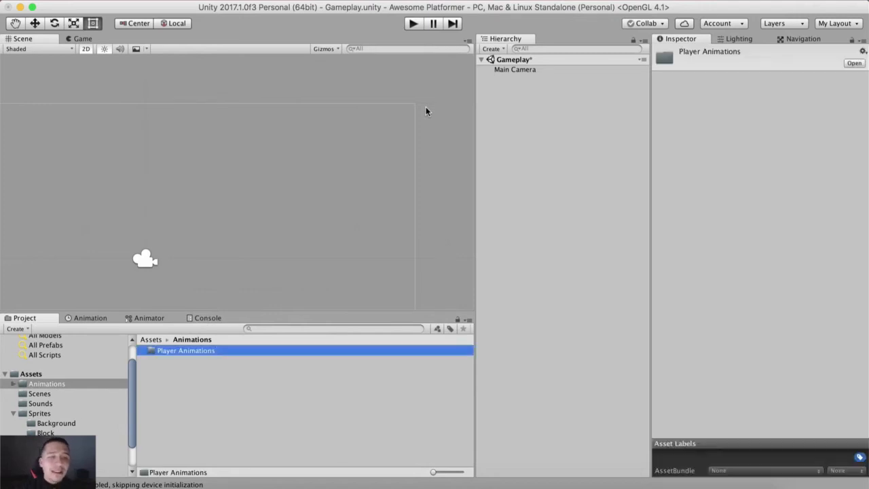
Open the Player folder inside Sprites and select the player_3c_1 sprite
click(153, 340)
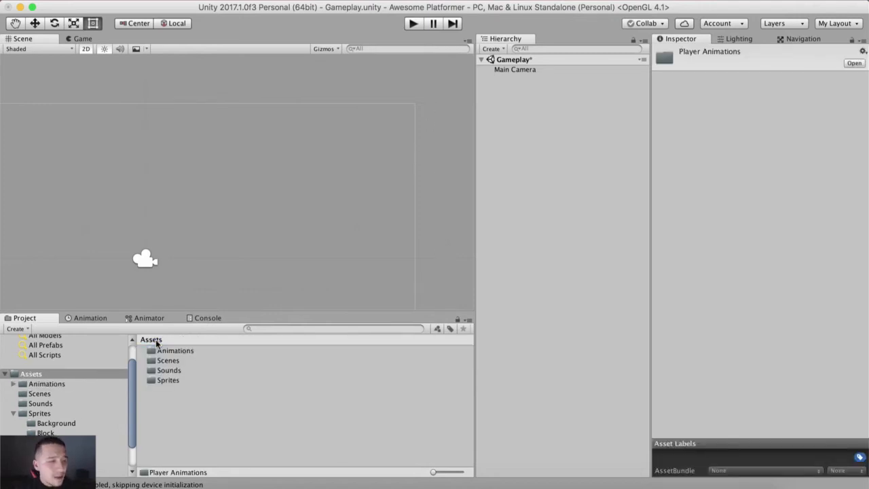
double_click(177, 379)
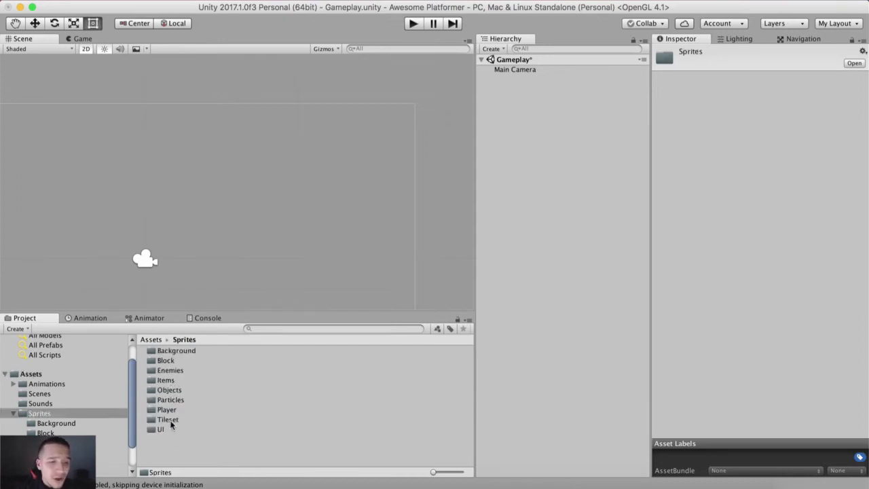
double_click(173, 410)
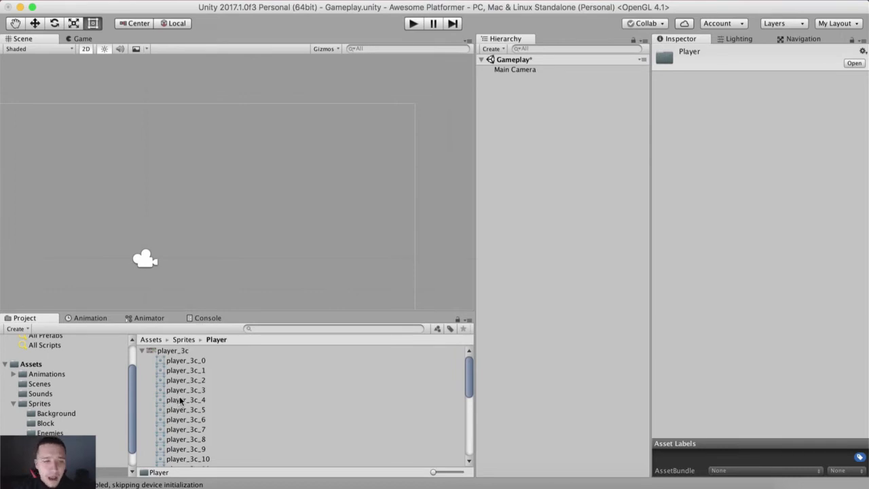
click(195, 374)
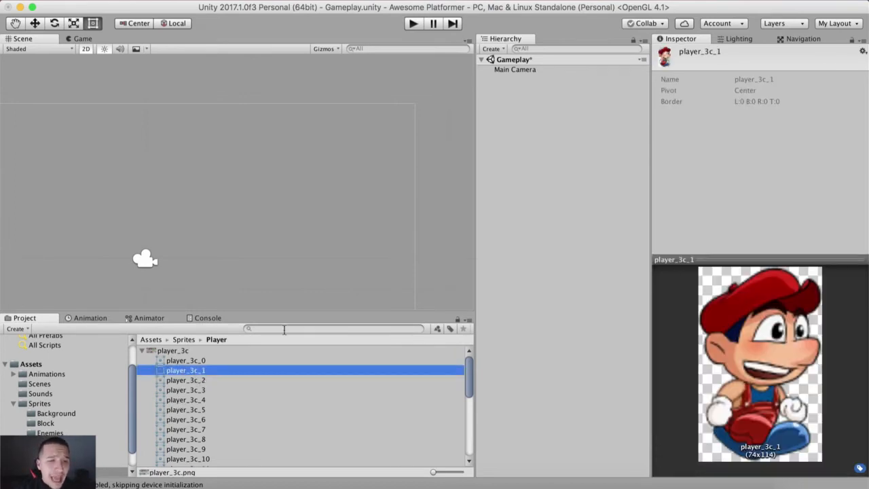
middle_drag(245, 234, 276, 177)
scroll(263, 188, down, 5)
scroll(271, 187, up, 1)
Compare the previews of the red character's first sprites, player_3c_0 onward, to see which poses form the walking sequence
click(215, 371)
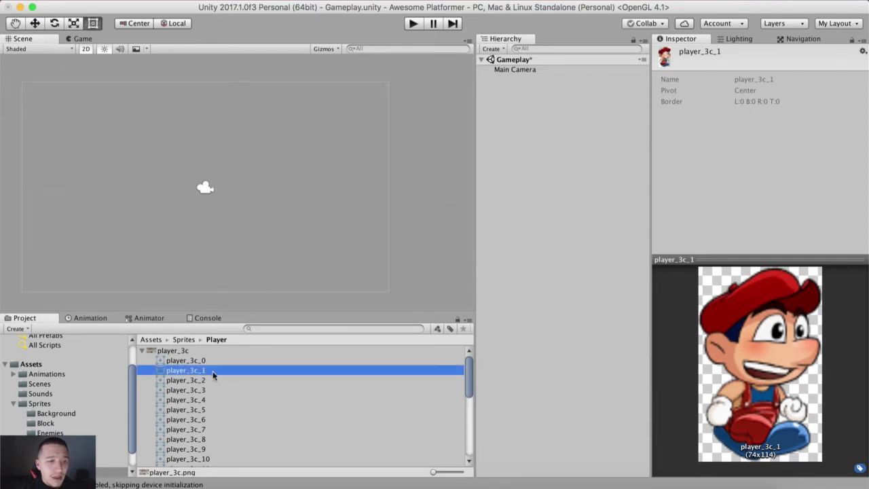
scroll(192, 382, down, 1)
scroll(197, 379, up, 1)
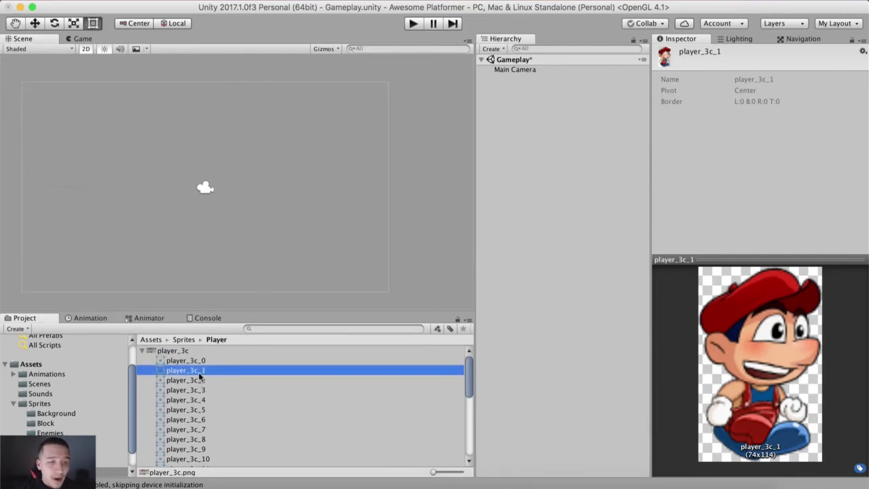
click(226, 360)
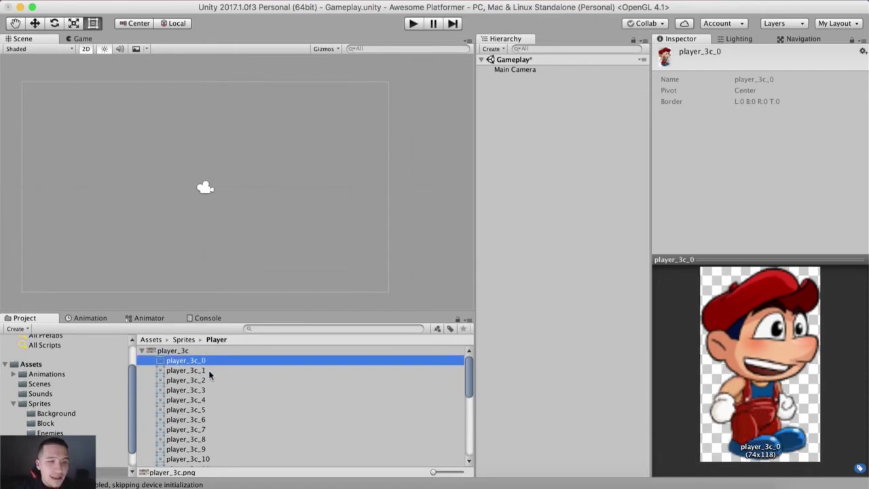
click(214, 371)
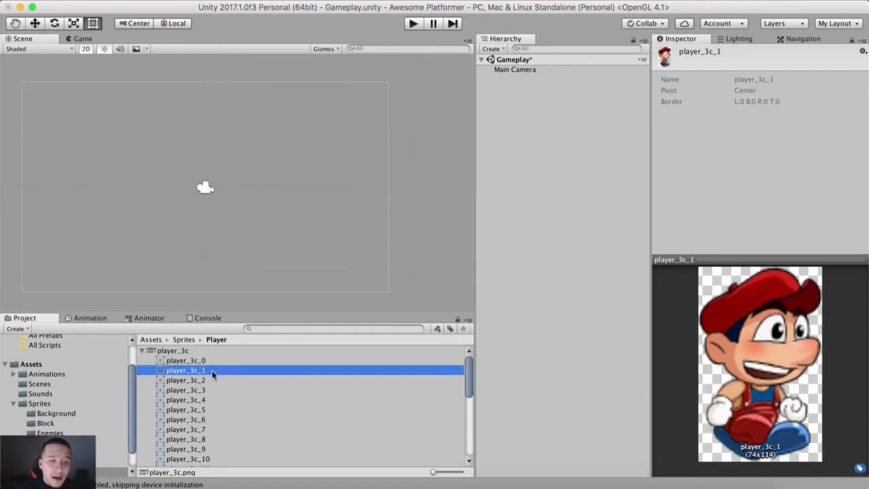
key(Down)
key(Down)
key(Down)
key(Down)
key(Down)
key(Down)
key(Down)
key(Down)
key(Down)
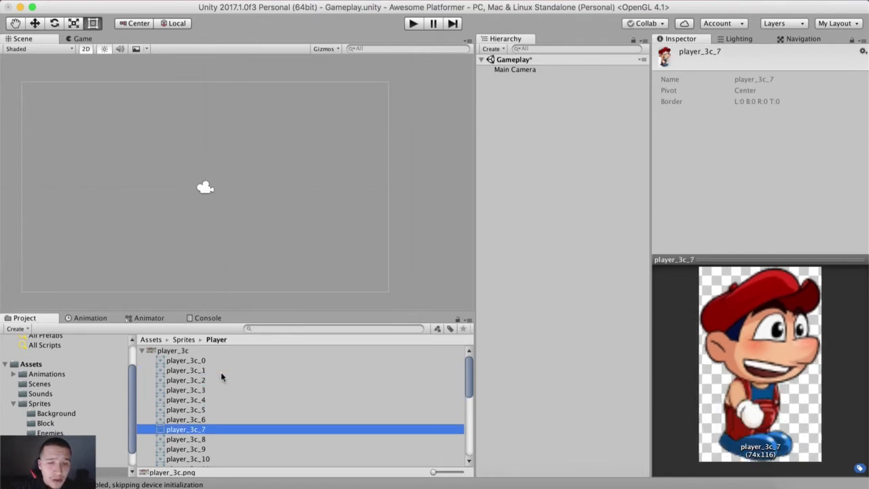
key(Up)
key(Up)
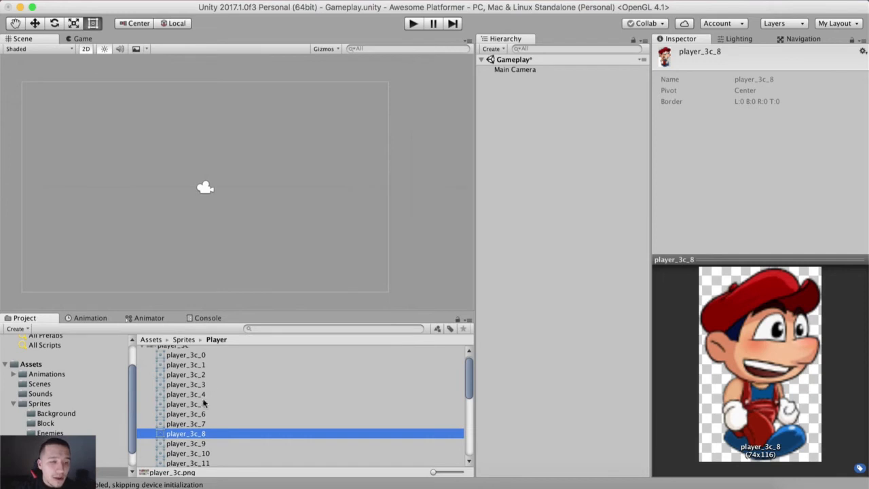
Step back and forth through the previews of player_3c_1 to player_3c_8 to examine the walking poses
key(Up)
key(Up)
key(Up)
key(Up)
key(Up)
key(Up)
key(Up)
key(Down)
key(Down)
key(Down)
key(Down)
key(Down)
key(Down)
key(Down)
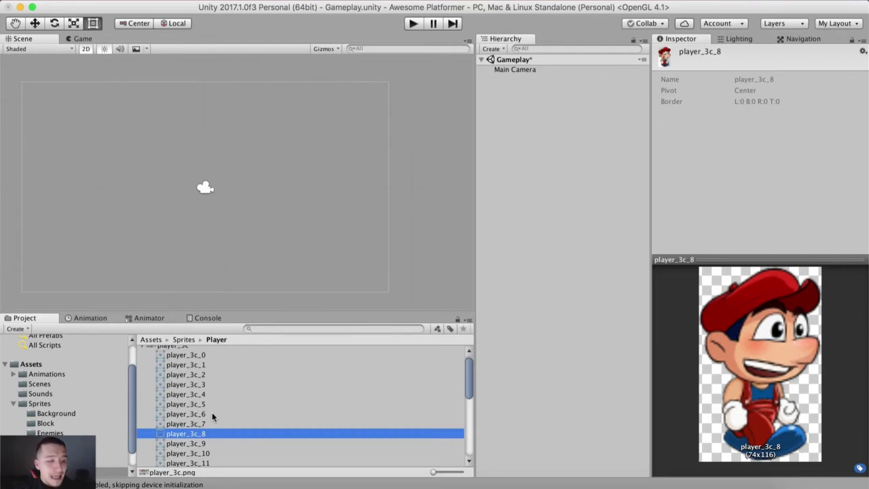
Create an animated object in the scene from sprites player_3c_1 to player_3c_8, saving the clip as PlayerWalk in Animations/Player Animations
shift+click(194, 367)
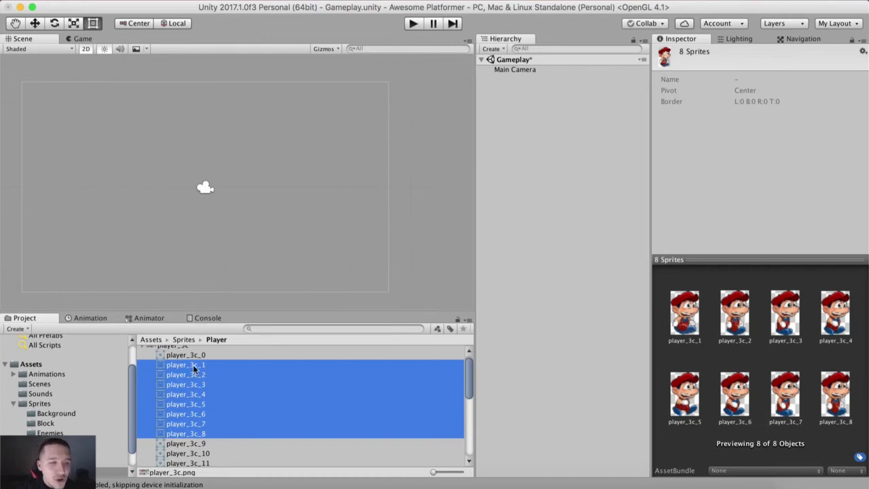
drag(194, 368, 246, 185)
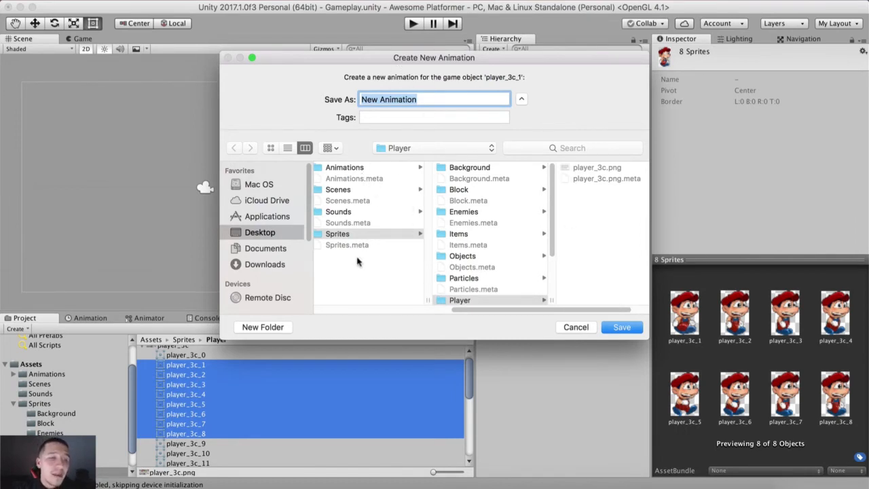
click(365, 168)
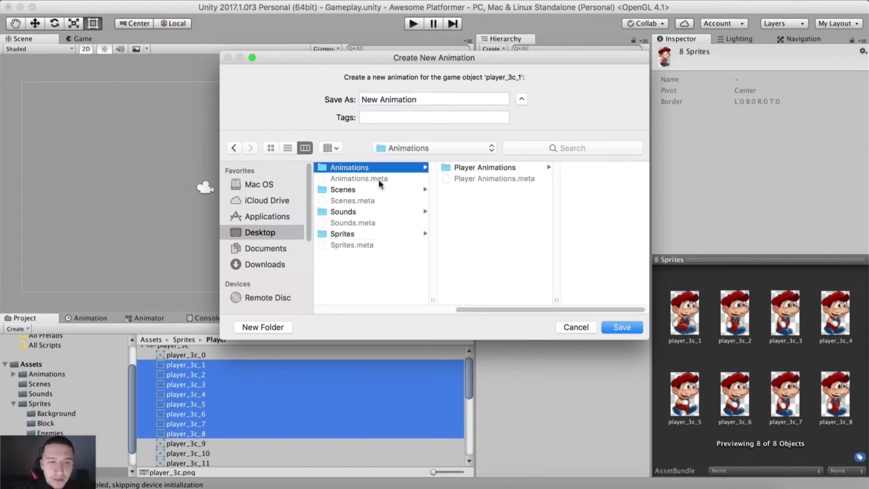
click(479, 168)
triple_click(435, 99)
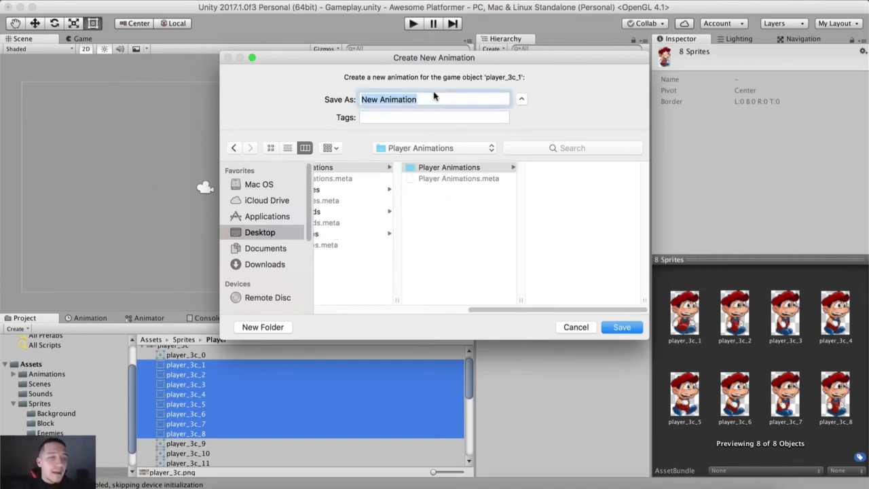
text(PlayerWa)
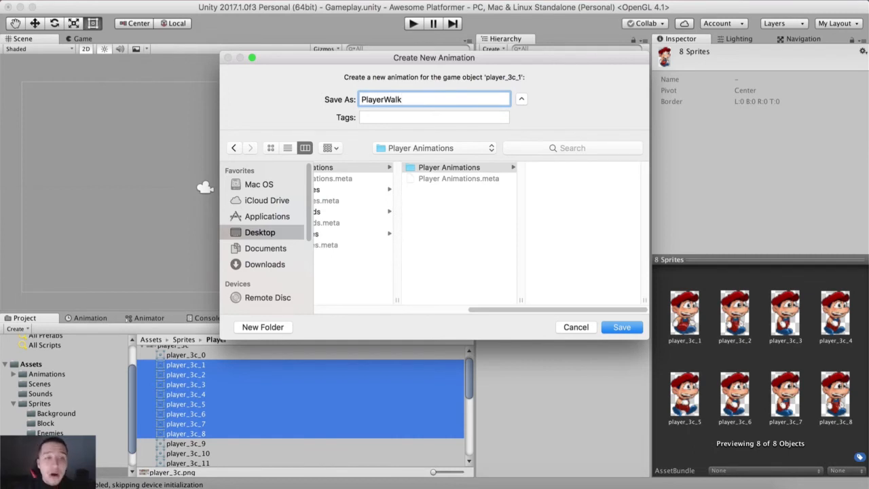
text(lk)
key(Return)
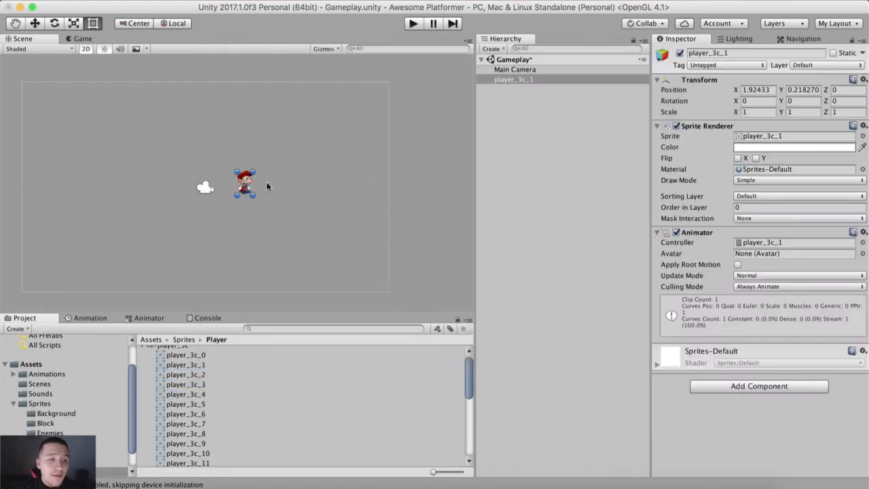
Examine the new character up close in the scene and display its PlayerWalk keyframes in the Animation window
scroll(260, 222, up, 4)
middle_drag(270, 217, 234, 236)
scroll(293, 201, up, 7)
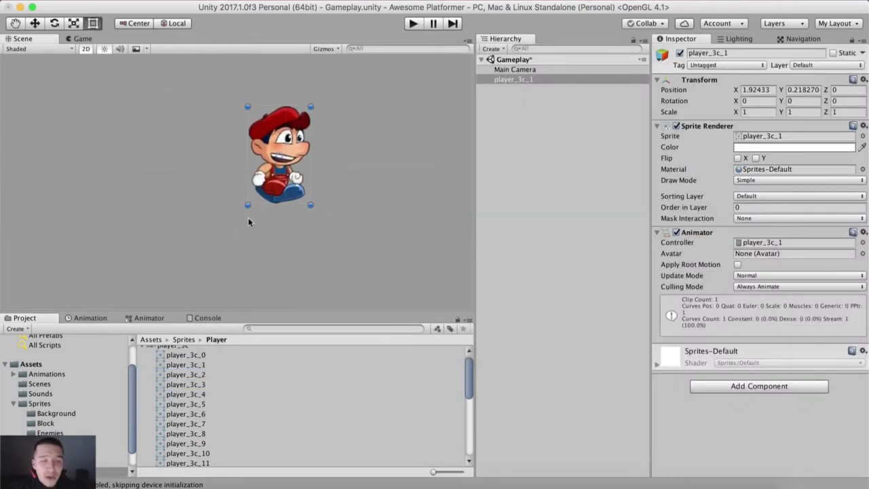
click(139, 321)
click(94, 321)
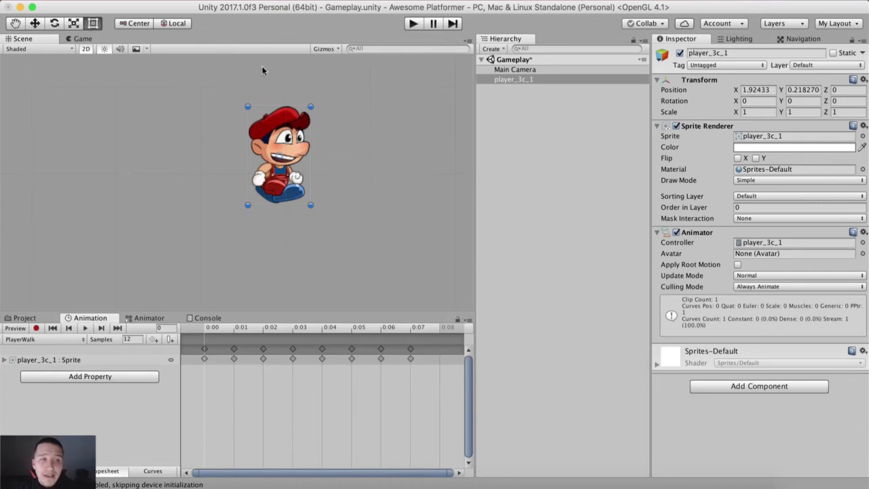
Bring up the Animation window, float it as a separate window, and dock it back between Project and Animator
middle_drag(227, 110, 194, 165)
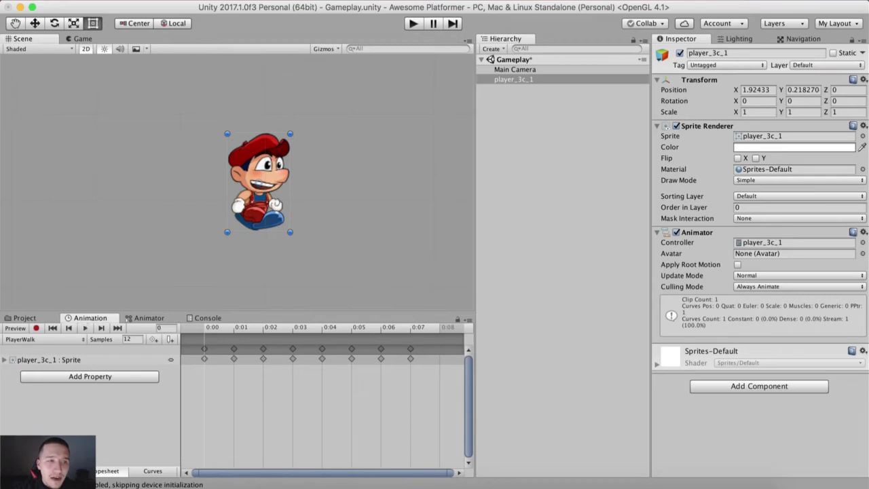
click(284, 0)
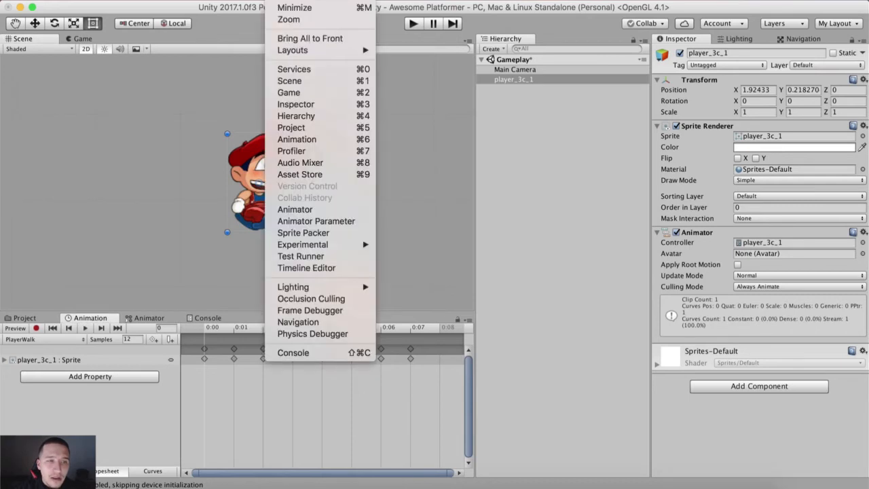
click(291, 140)
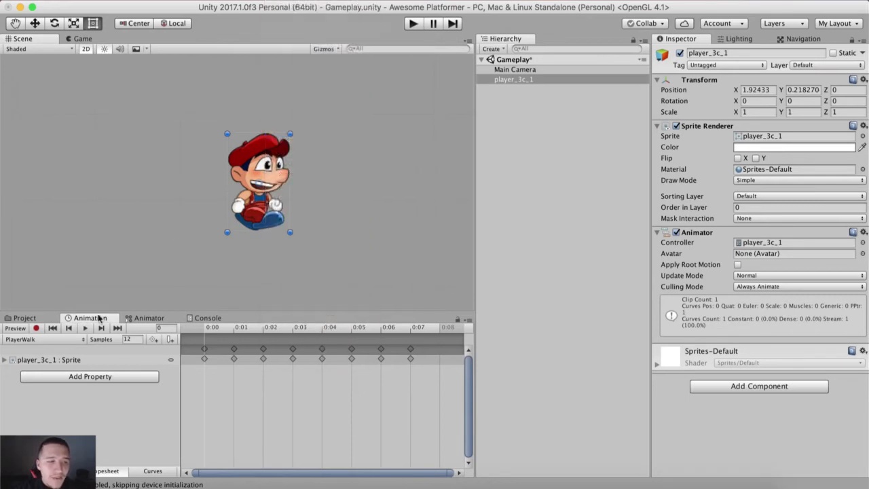
drag(100, 319, 304, 122)
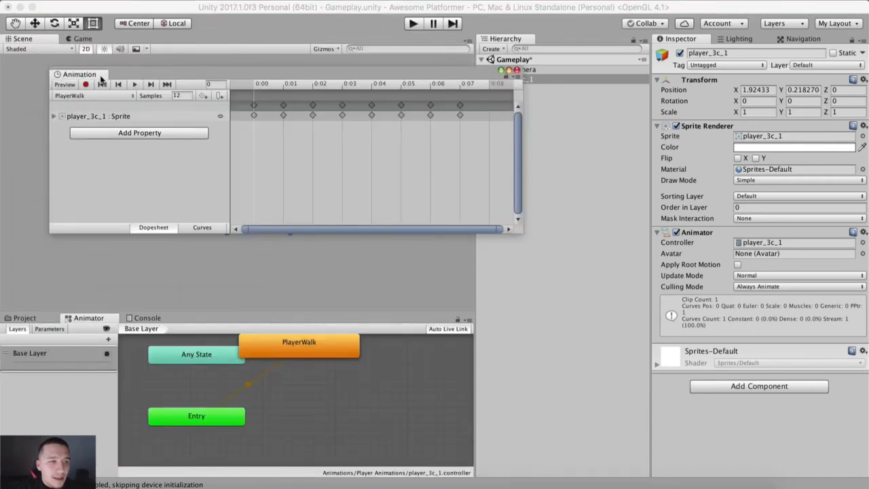
drag(100, 78, 95, 319)
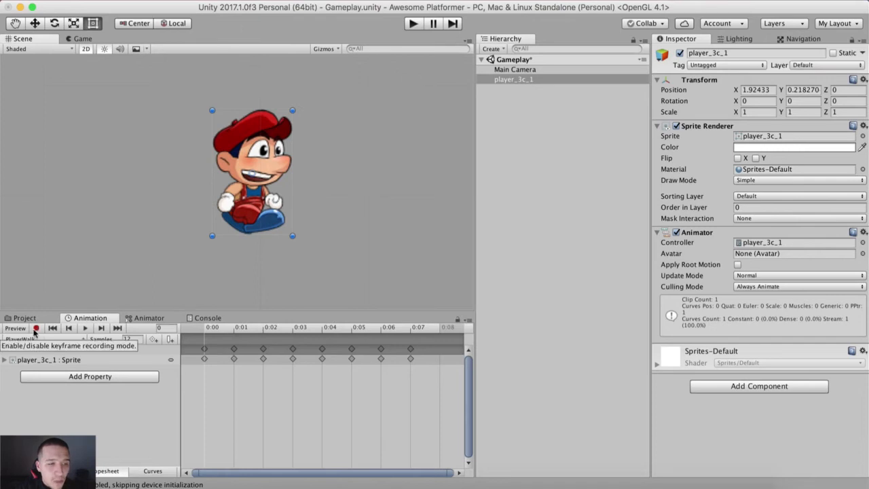
Preview the PlayerWalk clip in the Scene and Game views, checking the character enlarged and at 1x scale
click(85, 329)
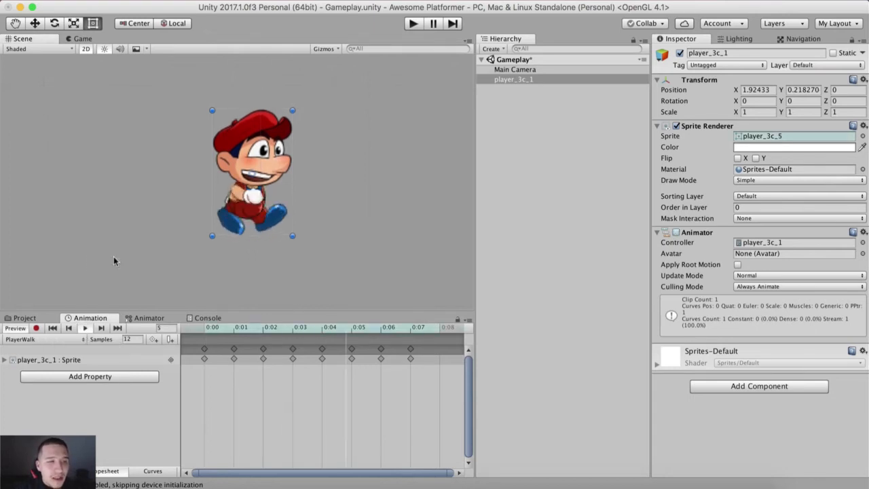
click(82, 38)
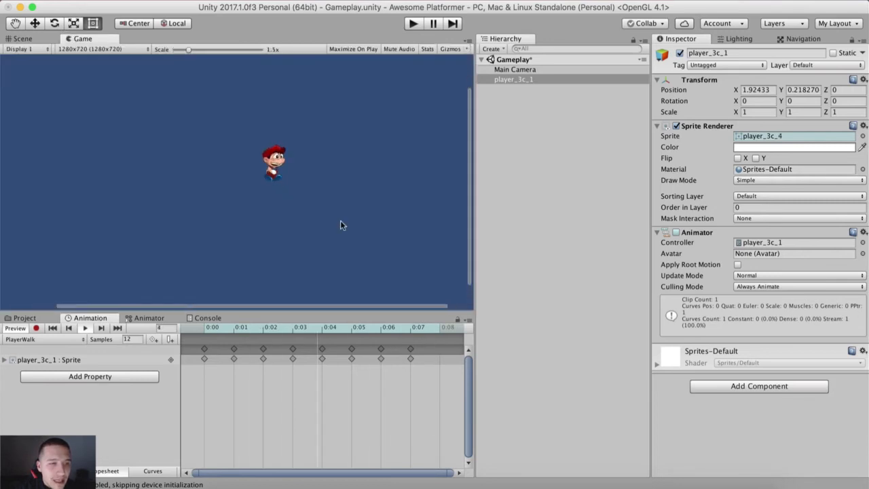
scroll(290, 218, up, 4)
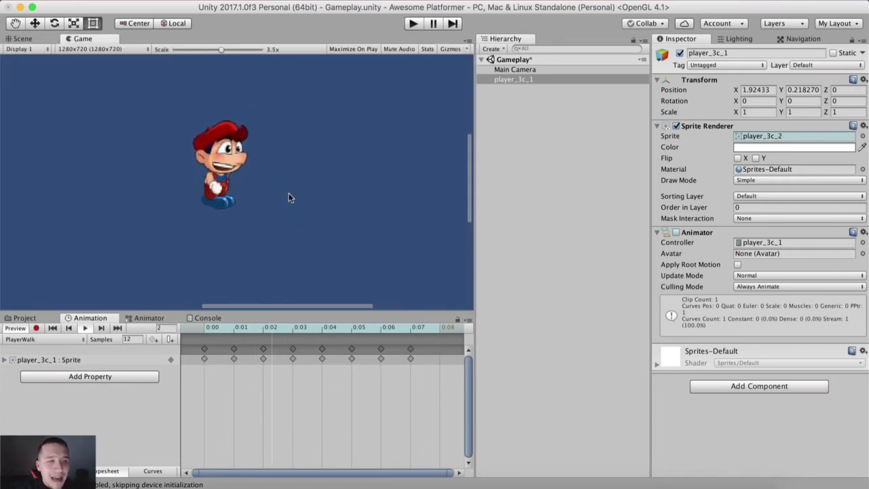
scroll(264, 186, down, 6)
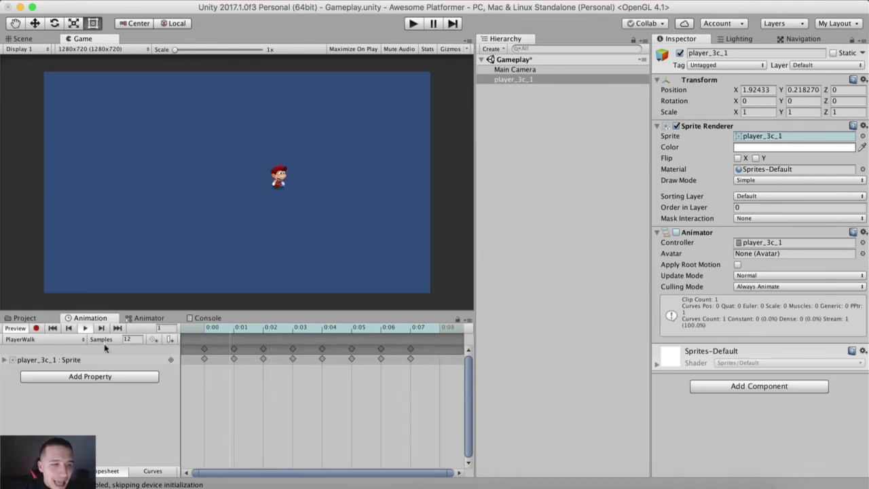
Run the game to watch the walk animation, stop it, and return to the Scene view
click(414, 24)
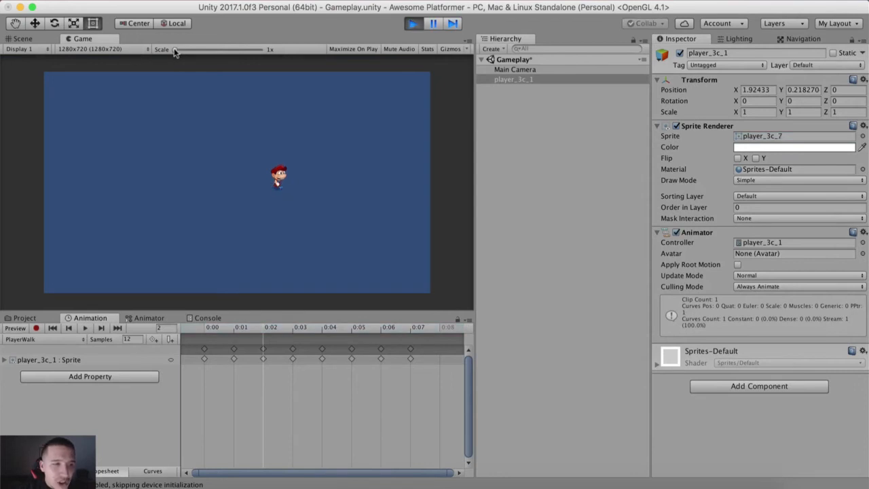
drag(176, 50, 156, 60)
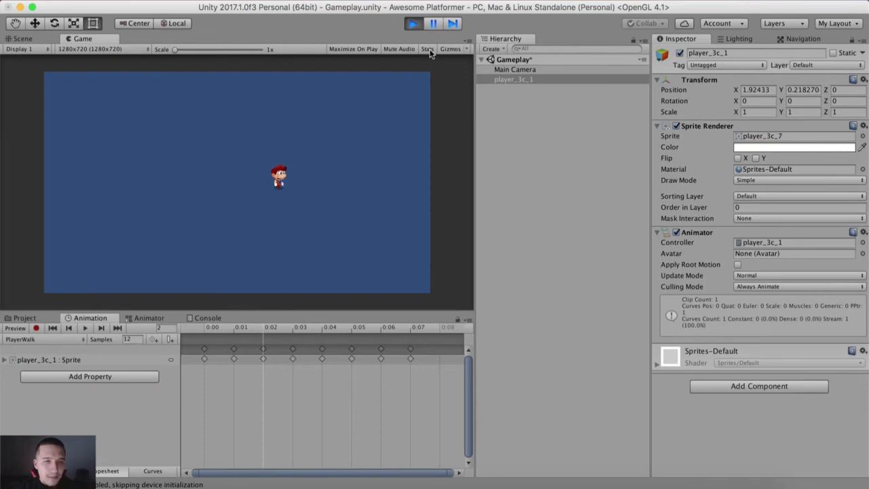
click(412, 23)
click(50, 40)
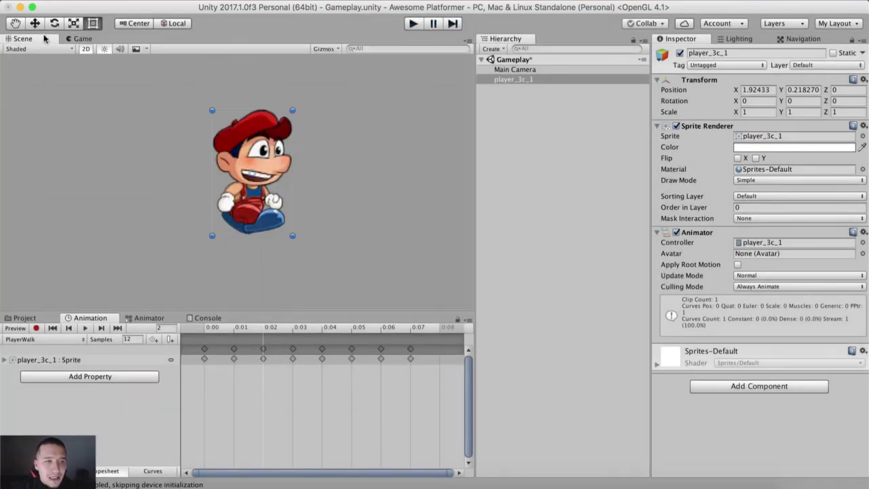
Rename the player_3c_1 object in the hierarchy to Player
click(501, 80)
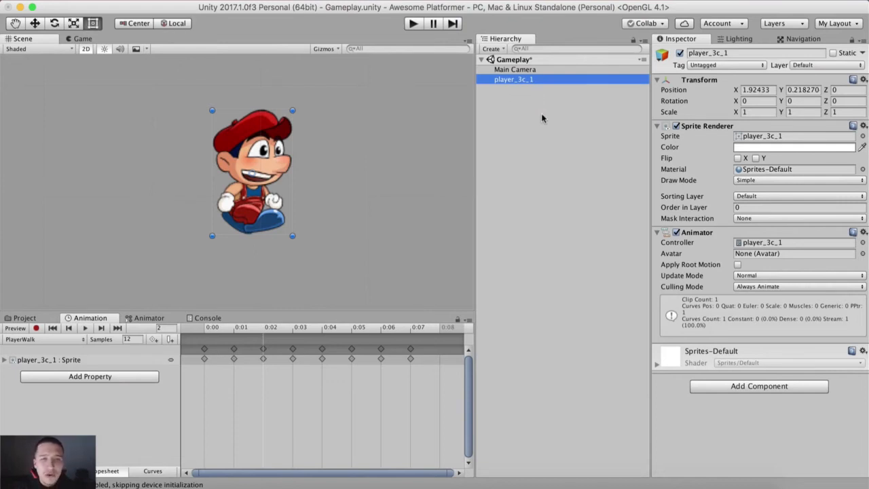
key(Return)
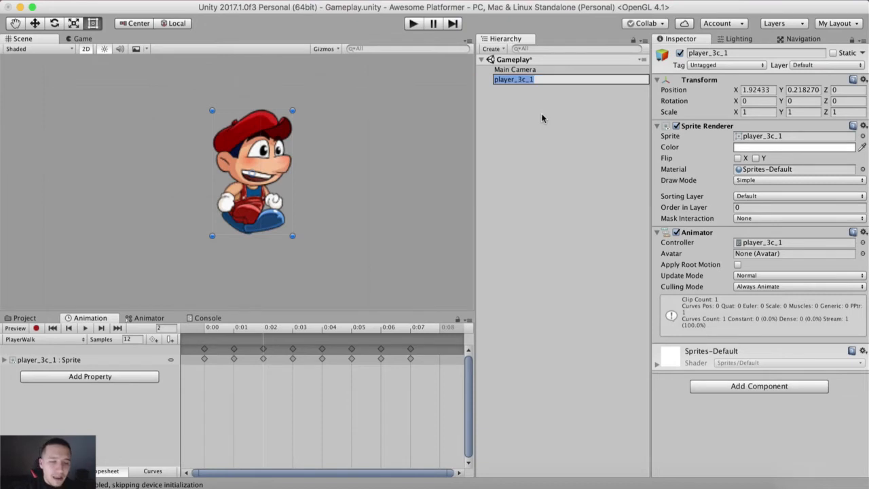
text(Pl)
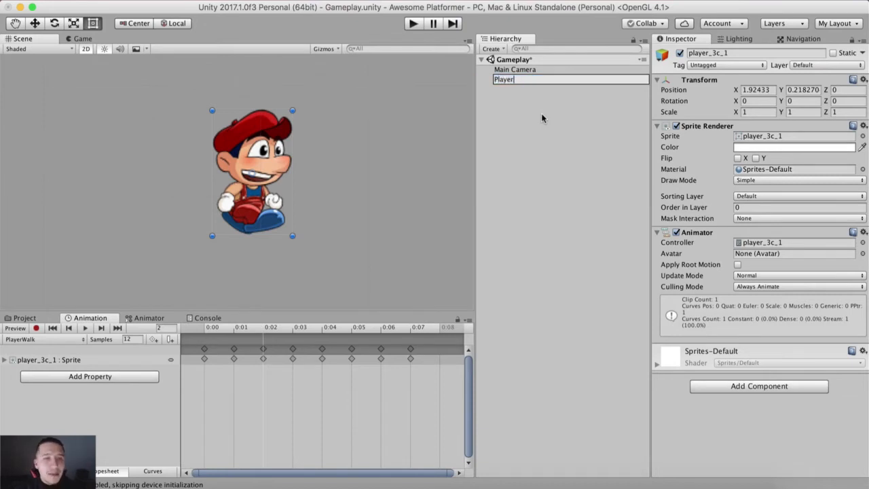
text(ayer)
key(BackSpace)
key(Return)
key(Return)
key(Right)
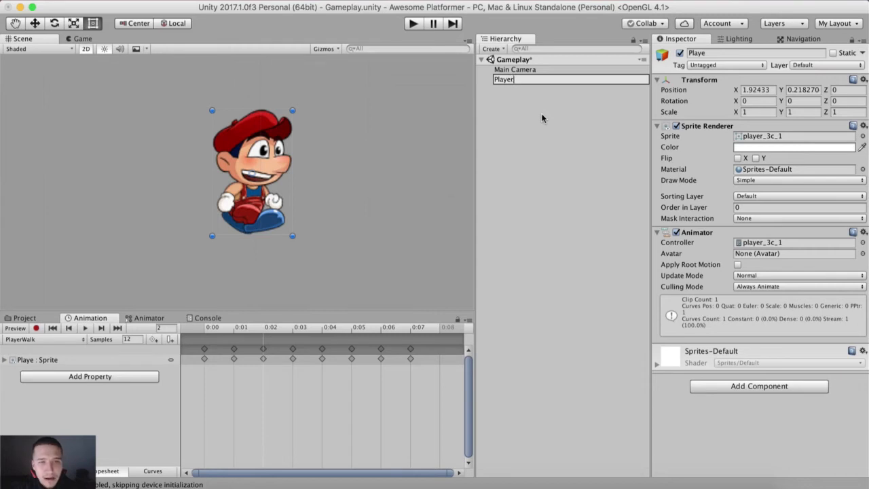
text(r)
key(Return)
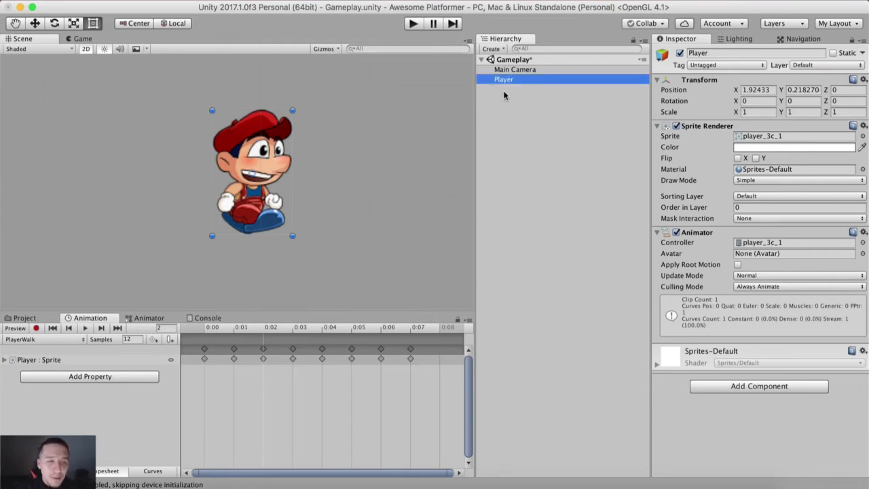
Show the project's sprite files again, run the game to check the Player's walking motion, and stop it
scroll(247, 207, down, 5)
scroll(247, 208, up, 2)
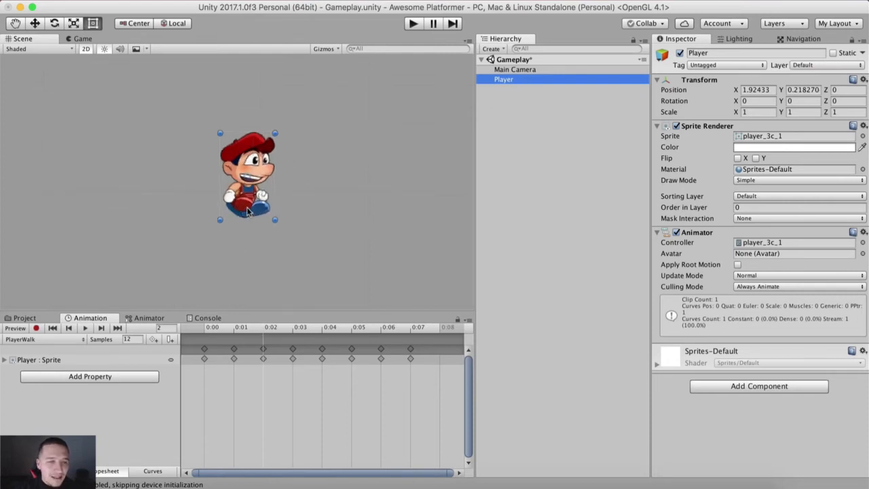
click(24, 317)
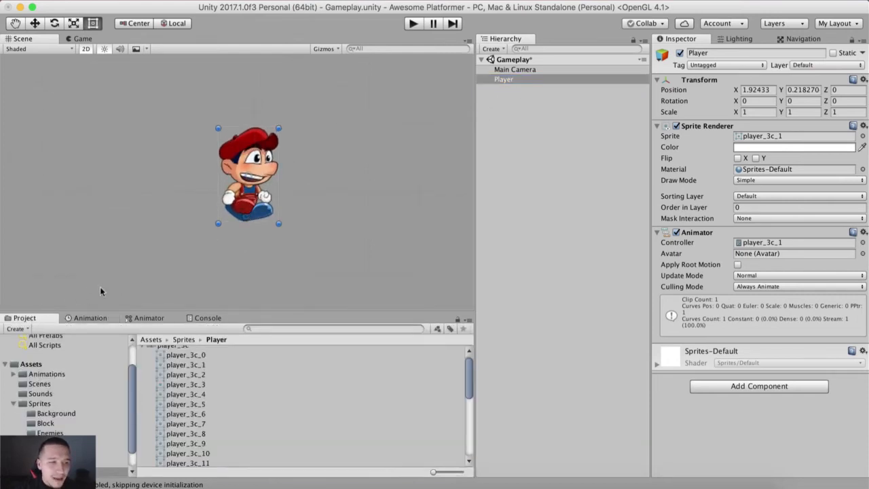
scroll(188, 260, up, 2)
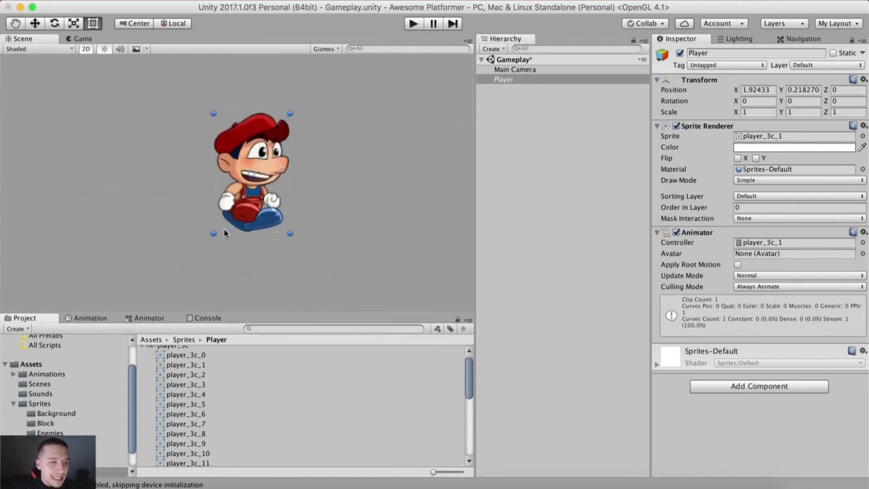
click(412, 24)
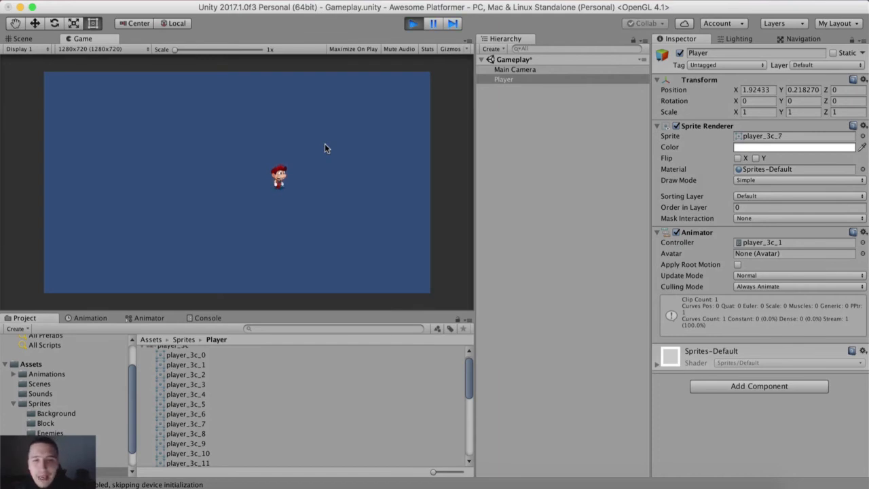
click(412, 24)
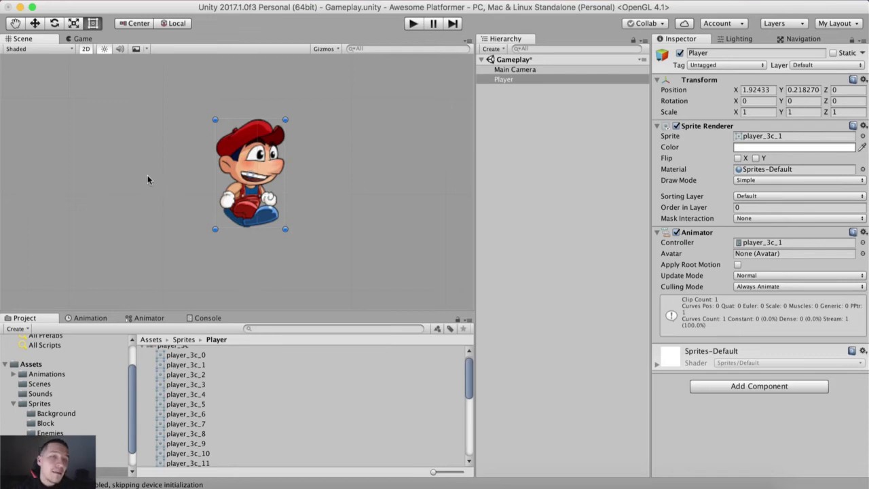
Enlarge the Animation window's area, play the Player's PlayerWalk clip as a preview, and stop the playback
click(95, 318)
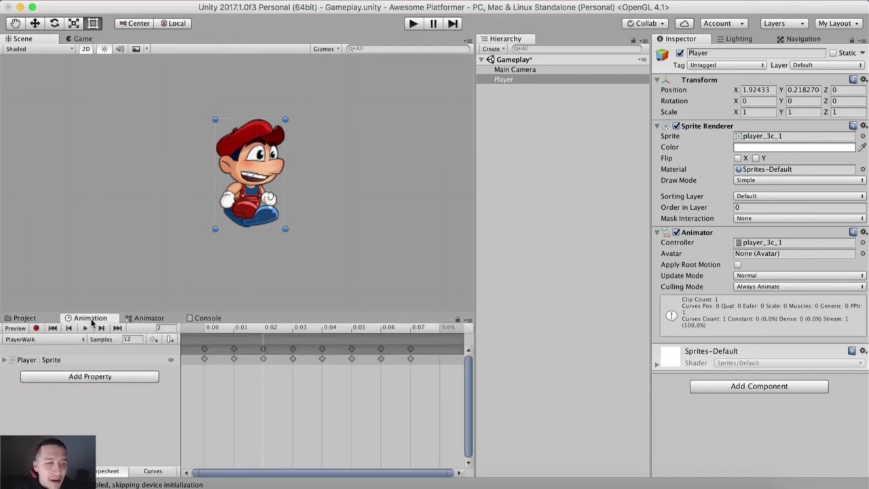
drag(122, 311, 82, 221)
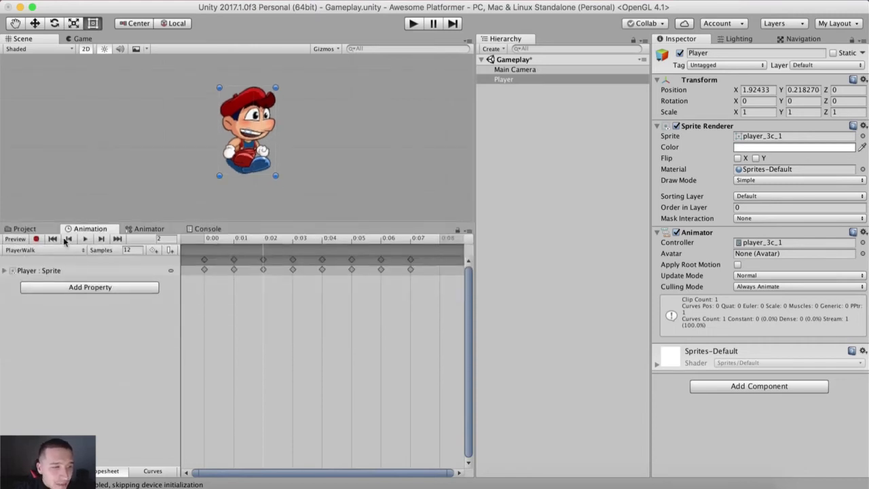
click(86, 240)
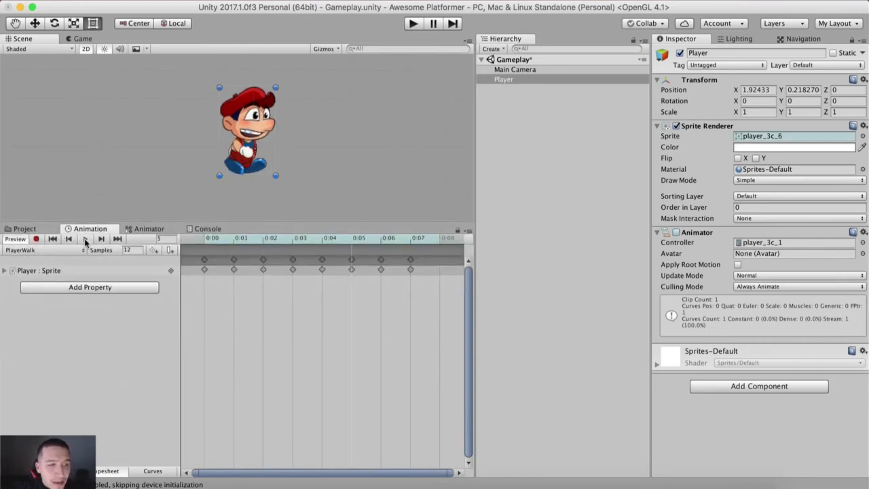
click(87, 240)
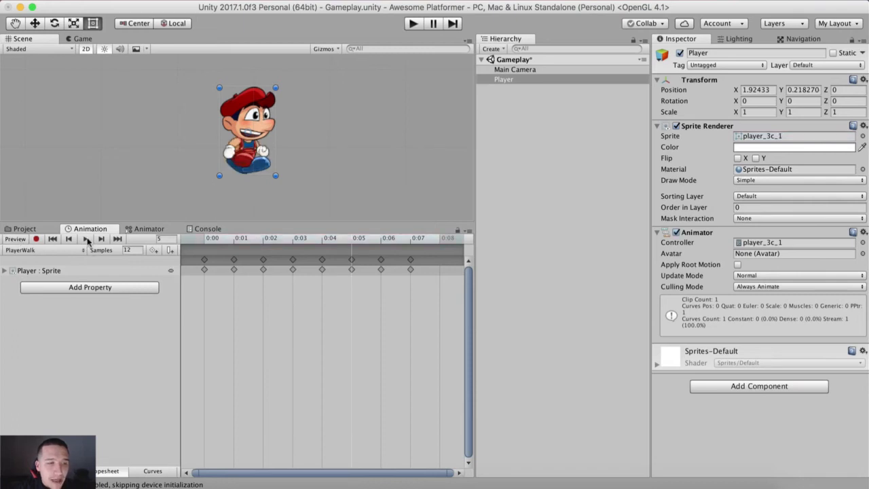
Create a new animation clip for the Player named PlayerIdle in the Animations > Player Animations folder
click(55, 251)
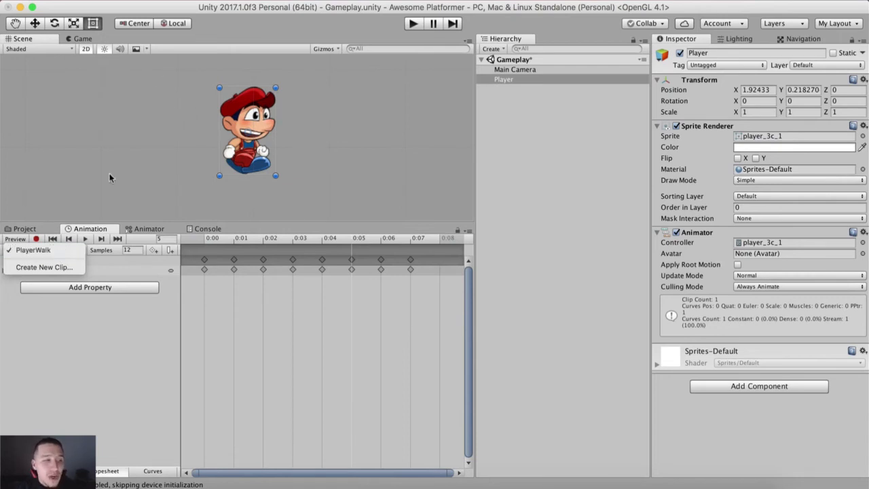
click(73, 251)
click(75, 251)
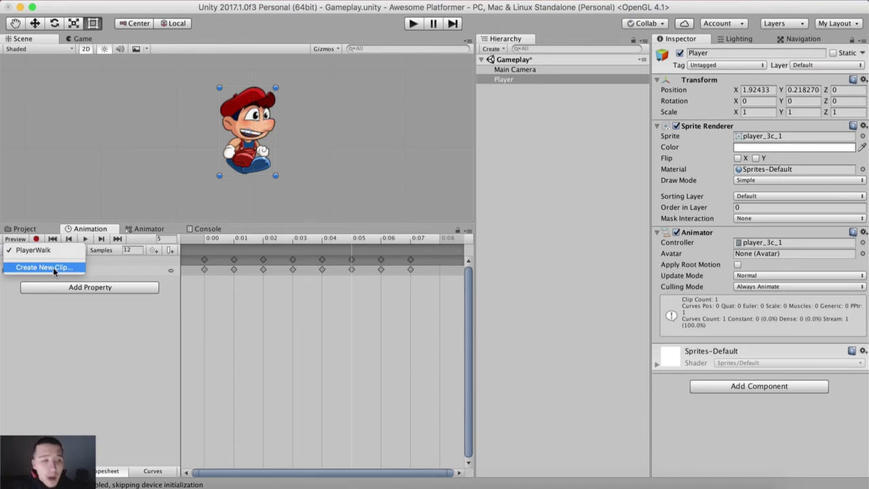
click(53, 267)
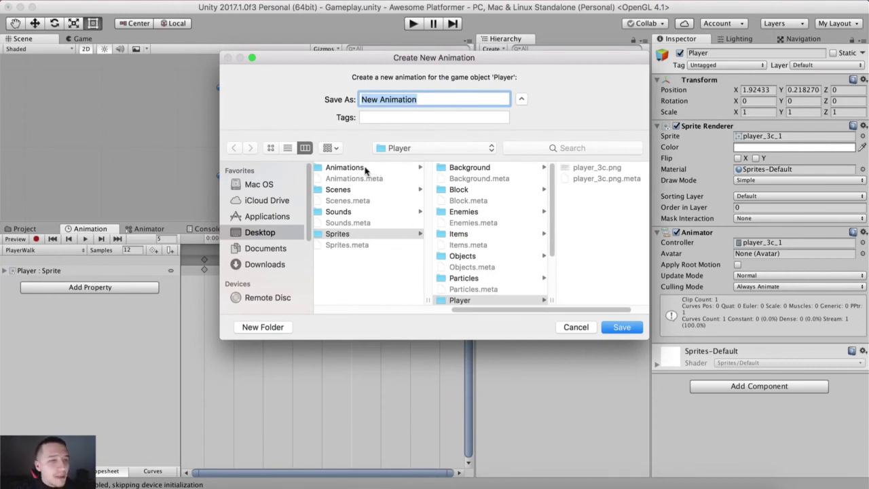
click(361, 169)
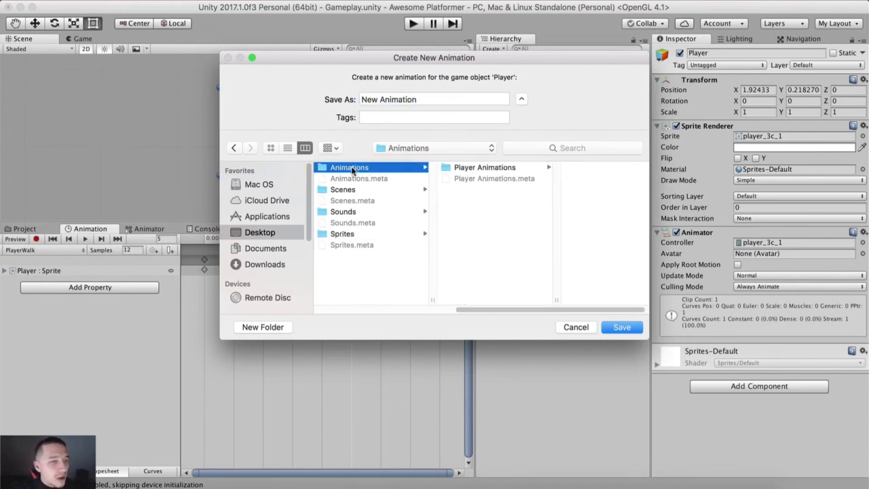
click(476, 169)
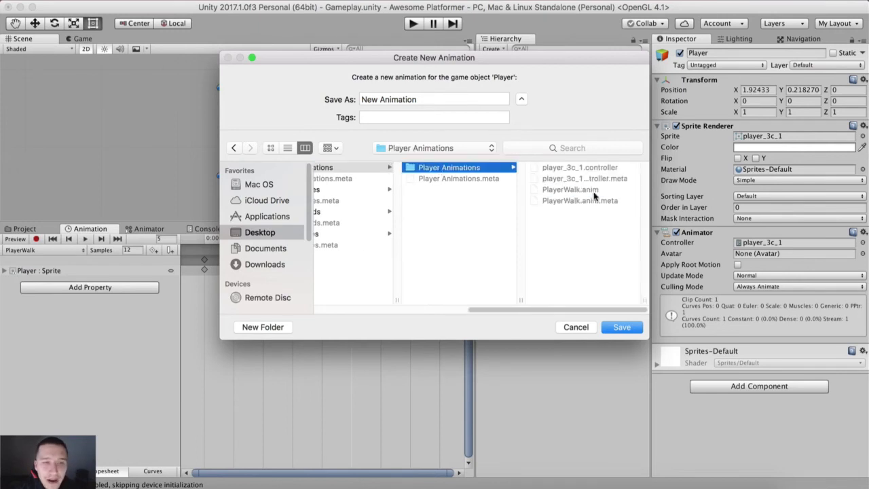
click(453, 96)
key(super+a)
text(Pla)
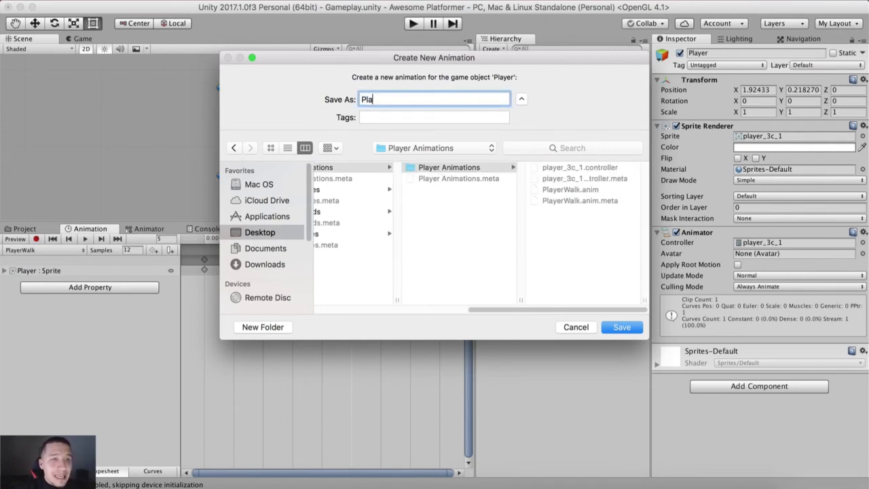
text(yerIdle)
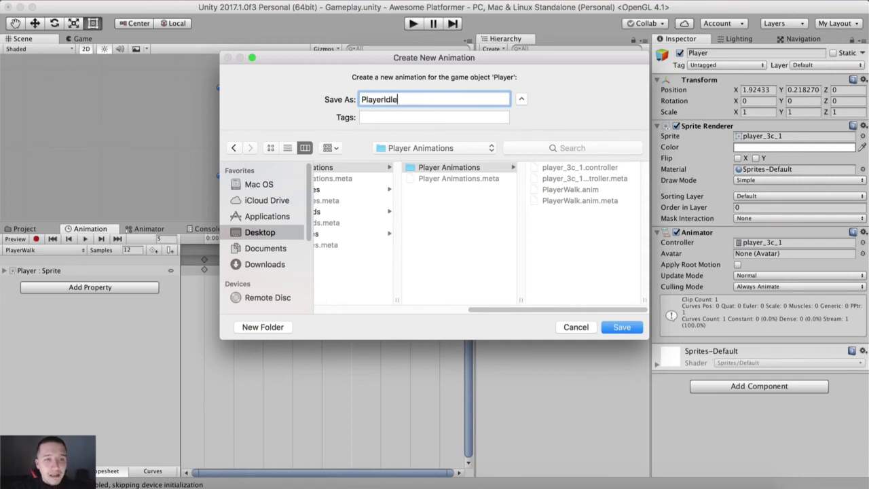
click(622, 327)
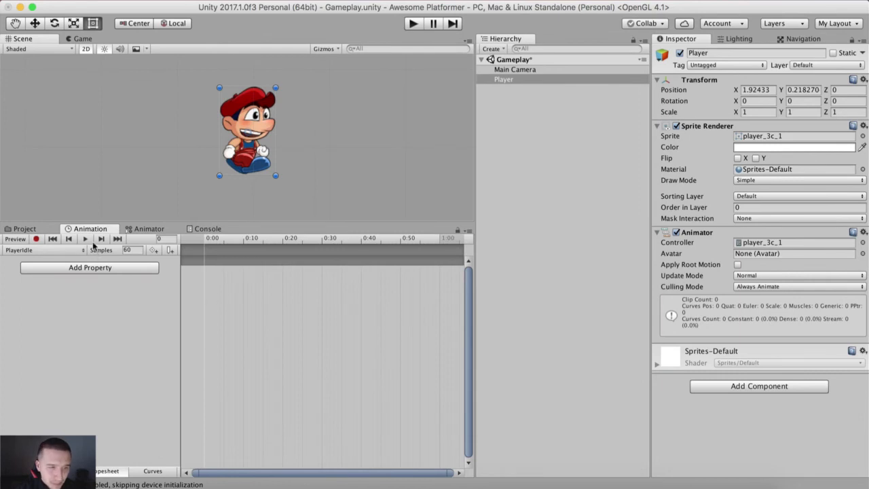
Preview the empty PlayerIdle clip and turn the preview off
scroll(213, 276, up, 5)
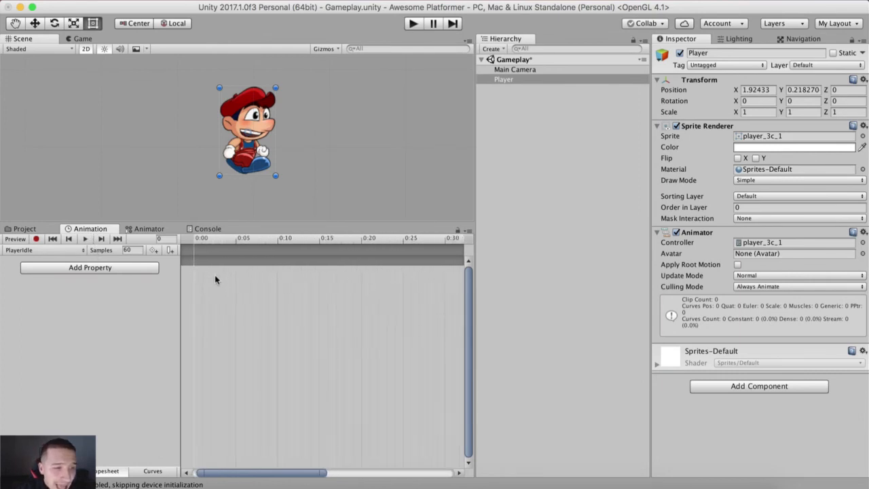
click(85, 239)
click(27, 242)
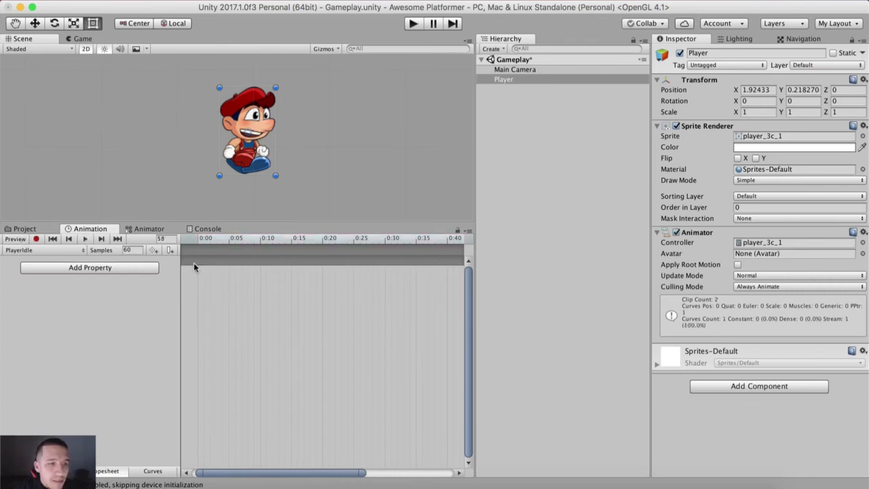
Dock the Animation window beside the Game view and add the player_3c_0 sprite to the PlayerIdle clip's timeline
drag(213, 225, 213, 260)
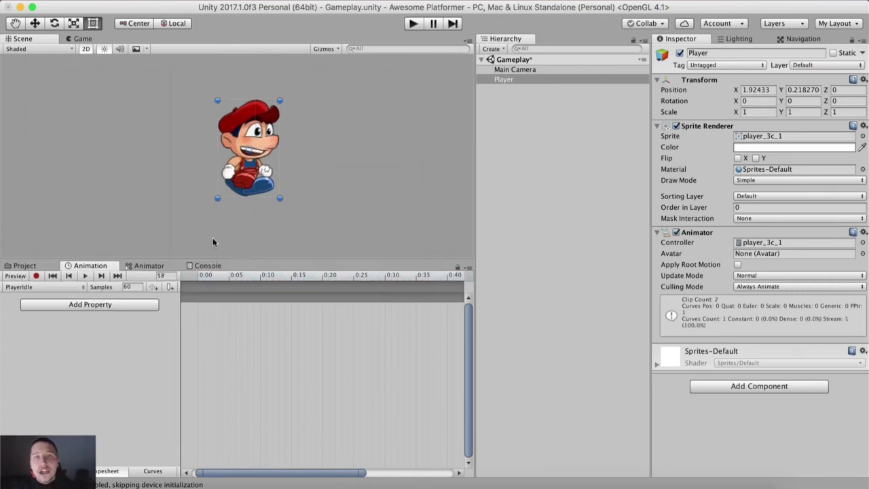
drag(84, 268, 228, 42)
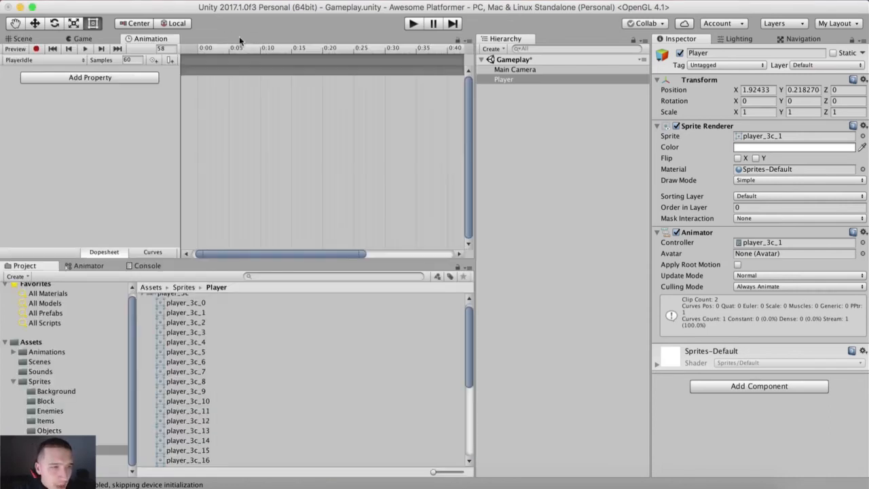
click(204, 304)
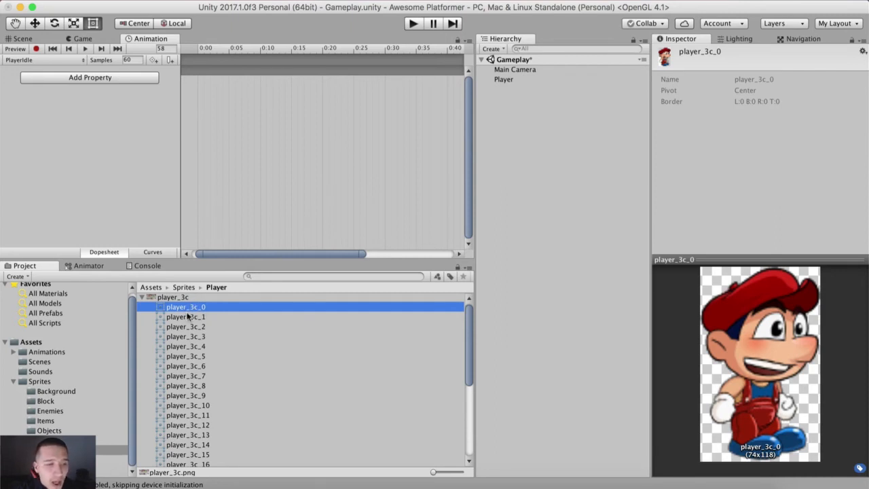
click(197, 317)
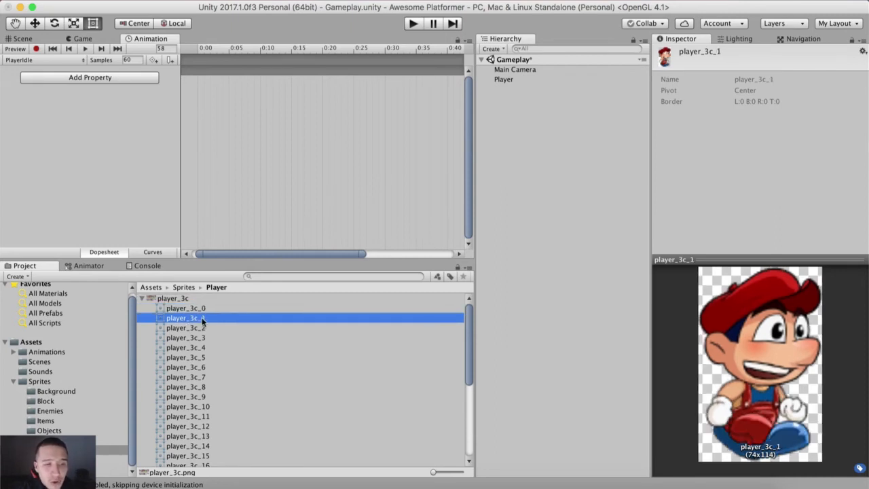
shift+click(205, 386)
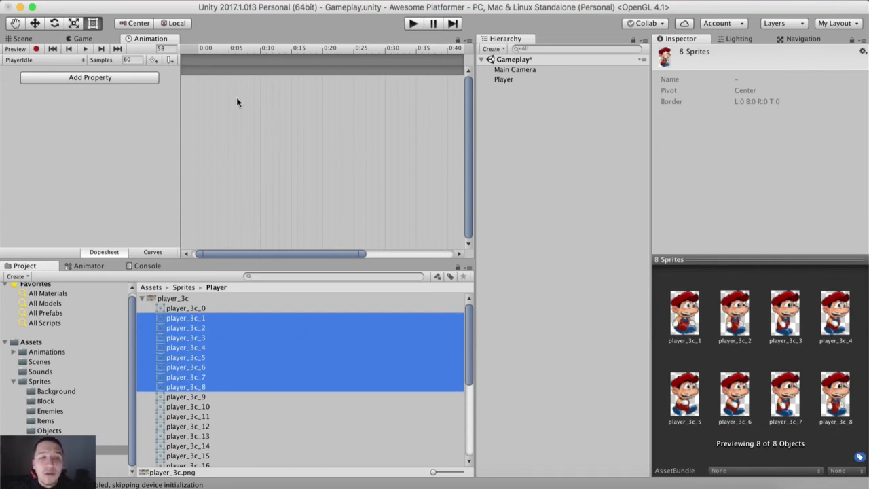
click(181, 309)
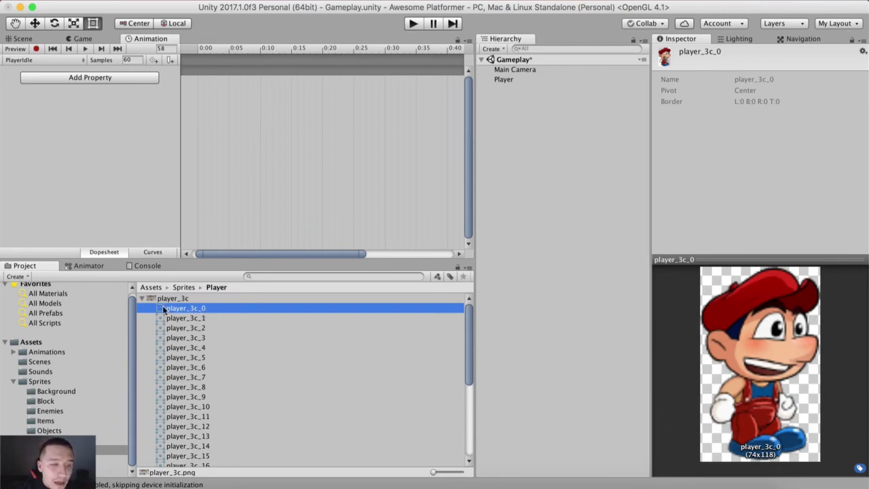
drag(163, 309, 210, 68)
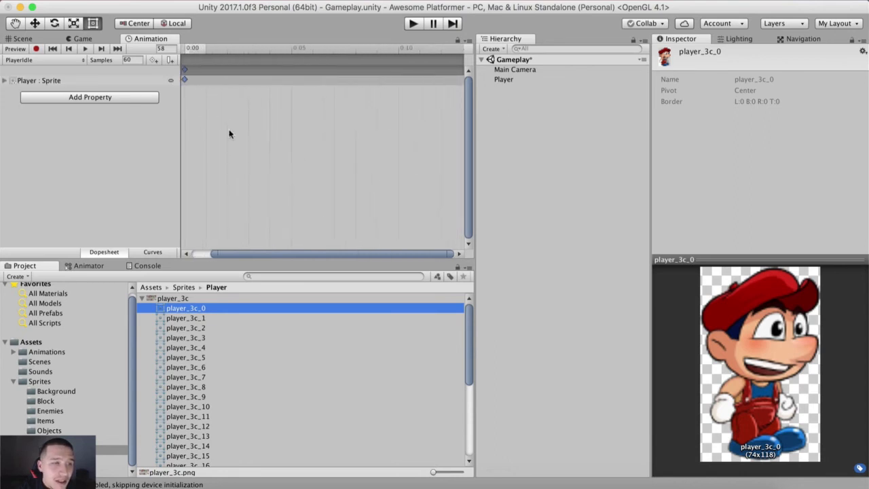
Expand the clip's Player : Sprite track and dock the Animation window back beside the Project window, below the Scene view
drag(283, 253, 128, 241)
scroll(236, 139, up, 5)
drag(212, 237, 158, 231)
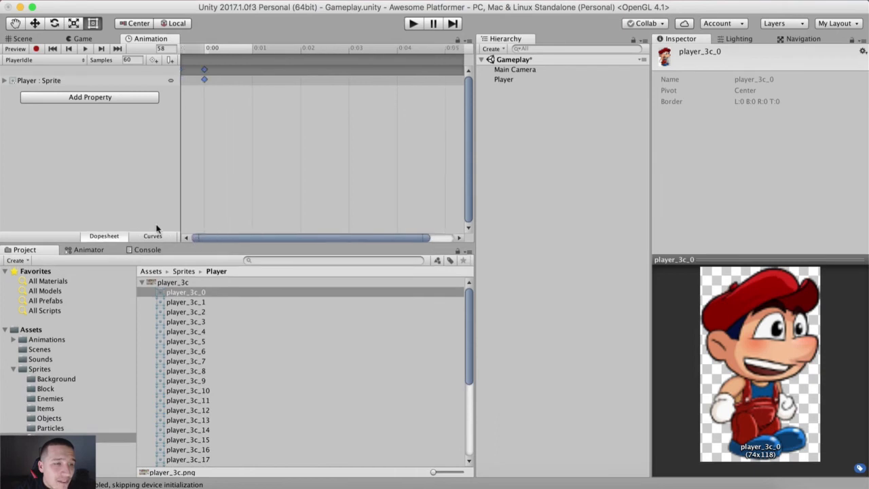
click(4, 80)
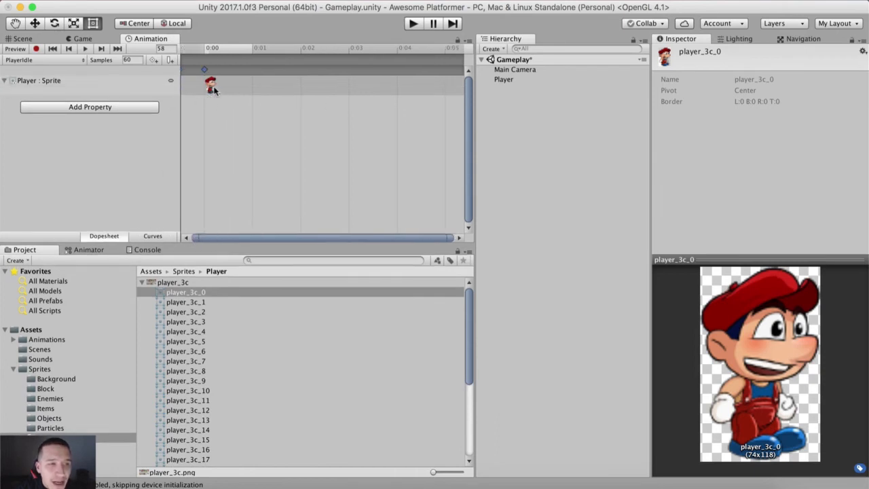
drag(150, 39, 92, 250)
drag(217, 243, 125, 281)
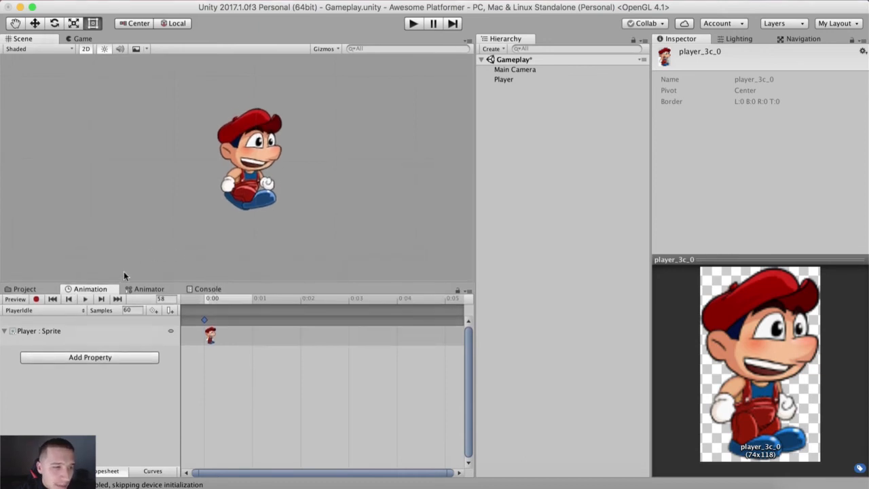
Preview the PlayerIdle clip twice, comparing the standing pose with the Player's original sprite in the Scene view
click(85, 299)
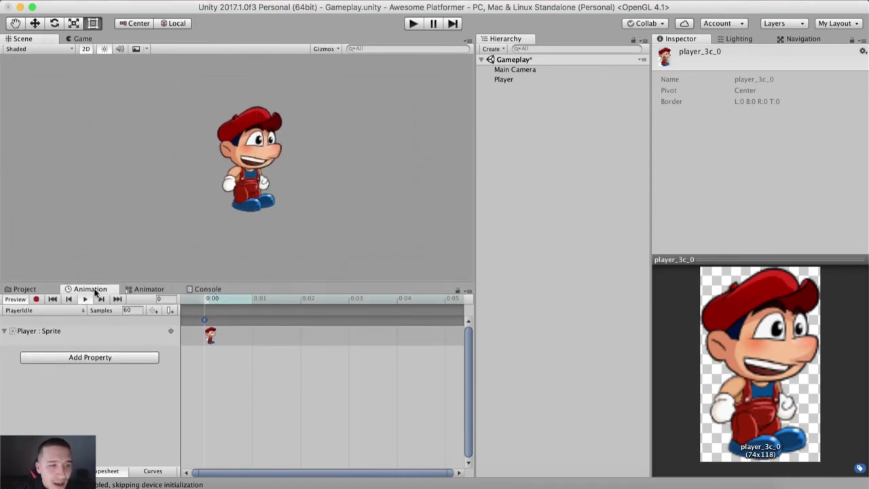
click(87, 299)
click(23, 299)
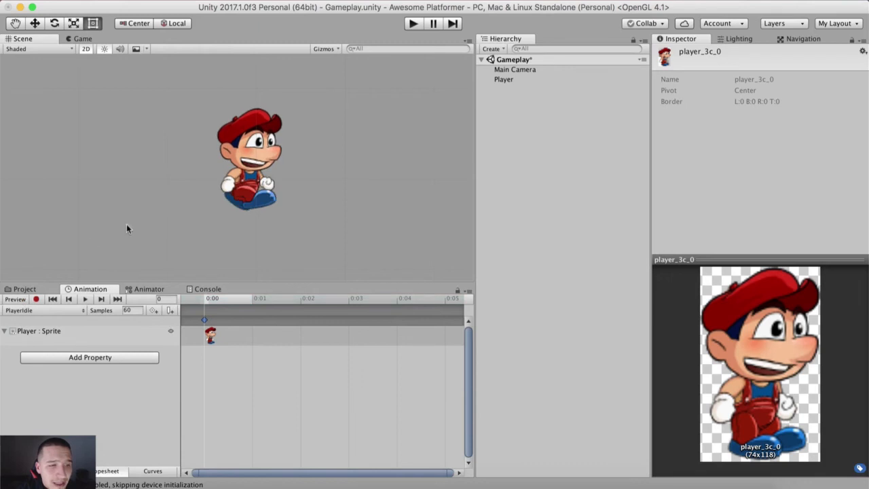
scroll(261, 207, up, 6)
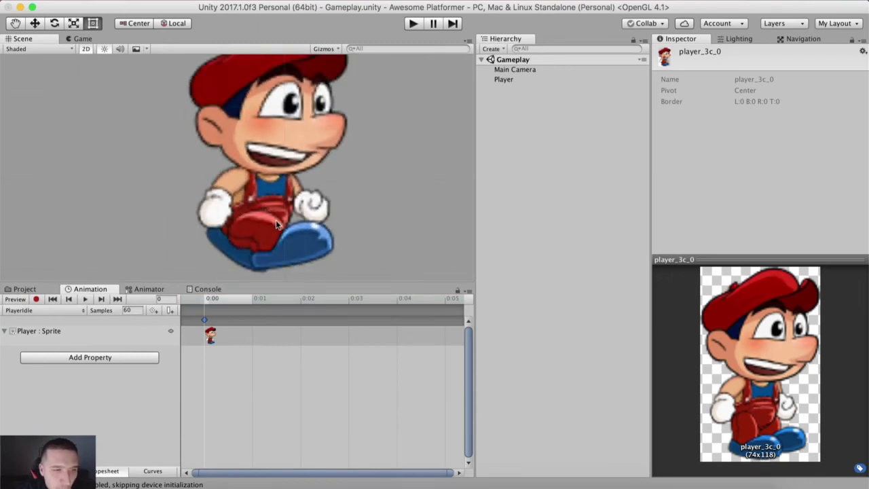
scroll(275, 220, down, 3)
scroll(276, 218, down, 1)
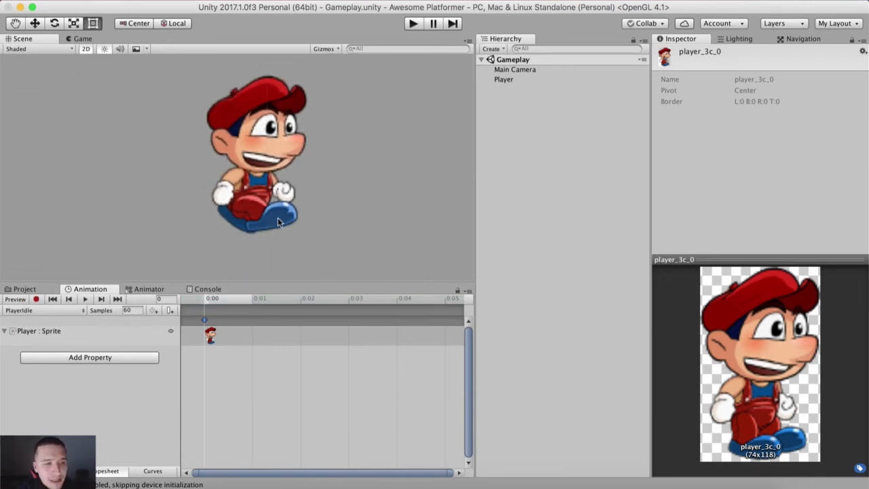
click(85, 299)
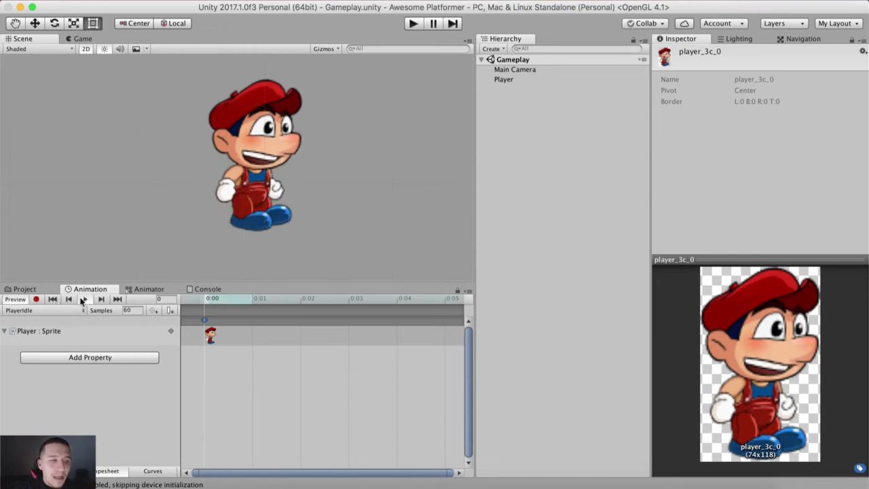
click(15, 299)
scroll(219, 254, down, 3)
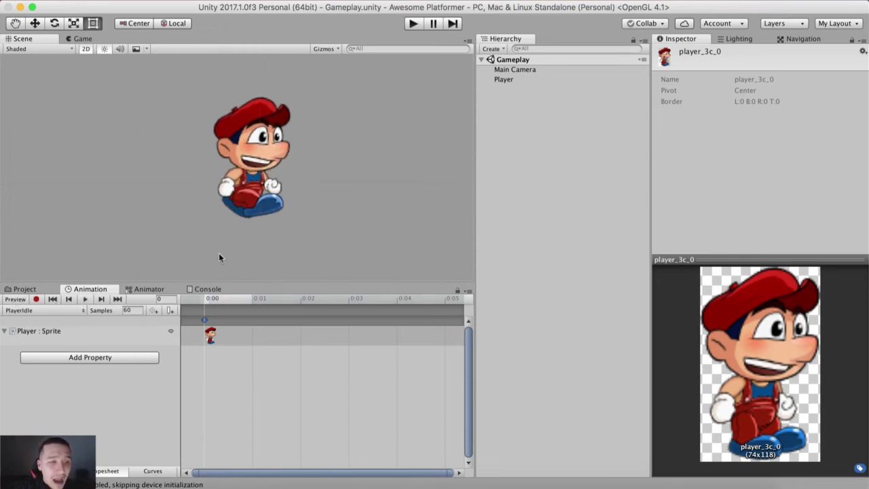
Open the Animator to show the state graph of the Player's controller
mouse_move(254, 285)
mouse_down()
mouse_move(257, 340)
mouse_move(263, 278)
mouse_up()
click(148, 344)
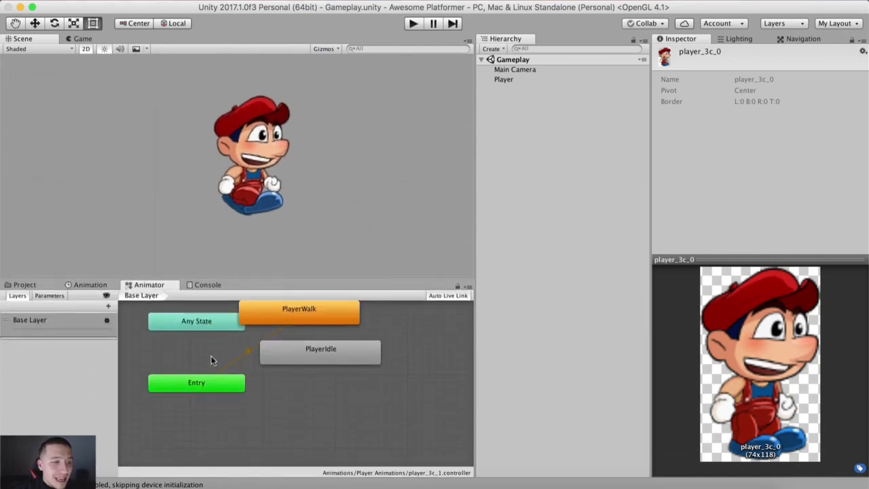
drag(164, 286, 175, 311)
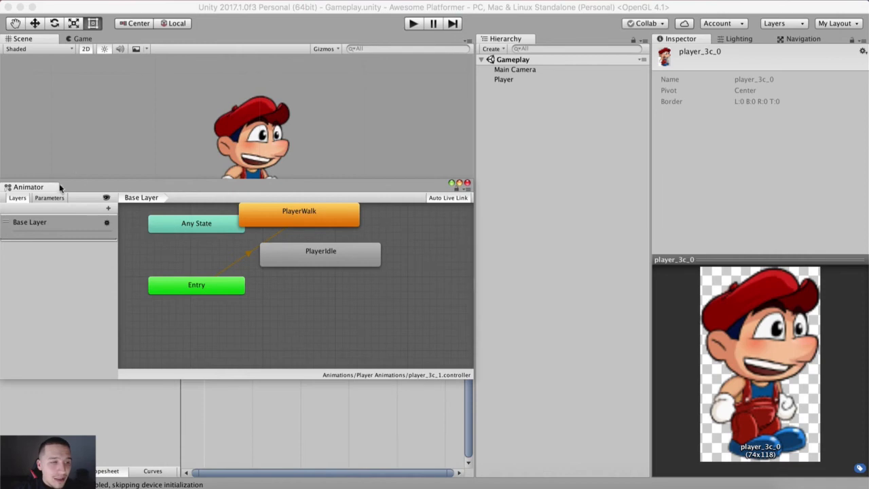
drag(54, 187, 299, 153)
click(152, 153)
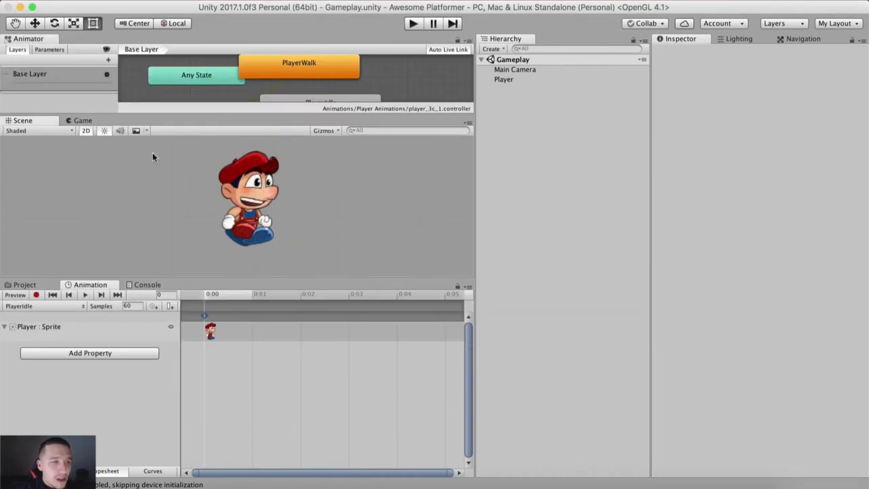
drag(56, 38, 137, 288)
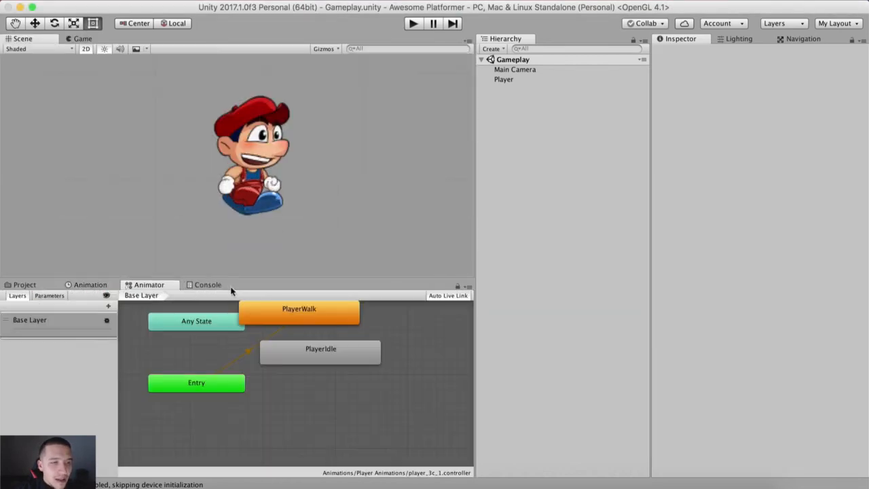
Rearrange the Animator graph, placing Entry below Any State beside the PlayerWalk and PlayerIdle states
drag(209, 312, 171, 328)
drag(202, 393, 180, 363)
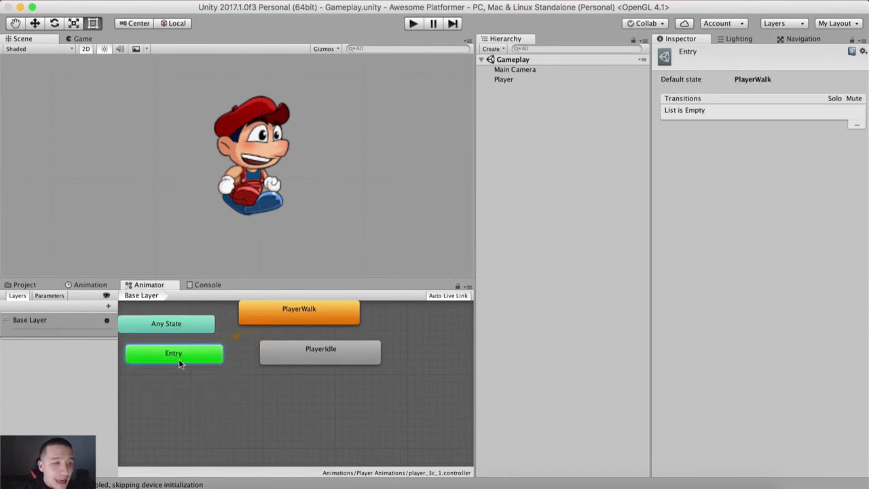
middle_drag(337, 377, 344, 391)
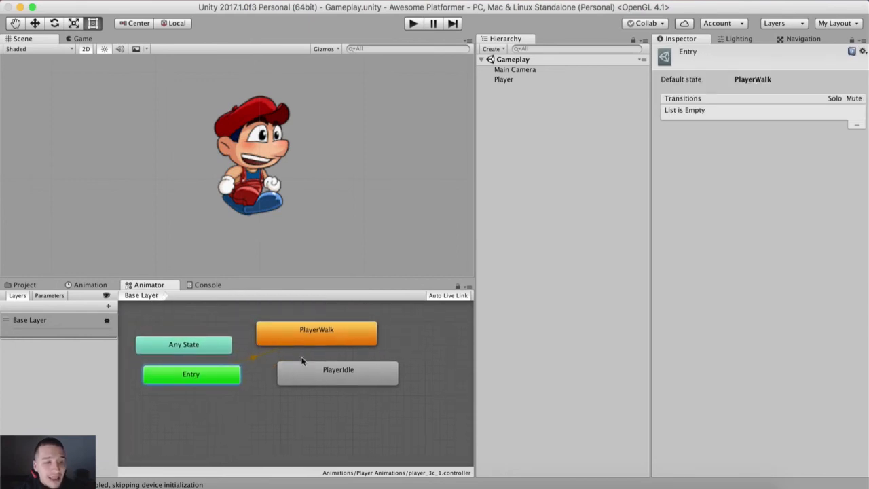
mouse_move(303, 361)
mouse_down()
mouse_move(291, 356)
mouse_move(298, 358)
mouse_up()
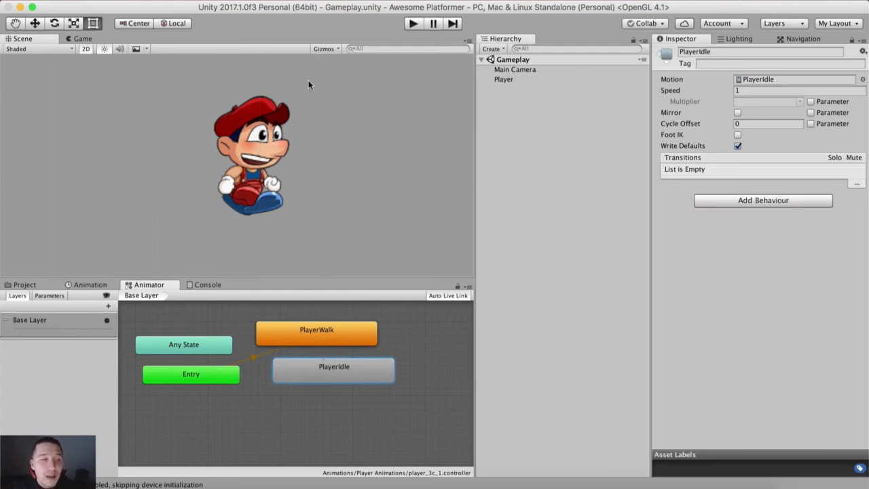
Run the Gameplay scene to watch the Player's default PlayerWalk animation, and stop it
click(413, 23)
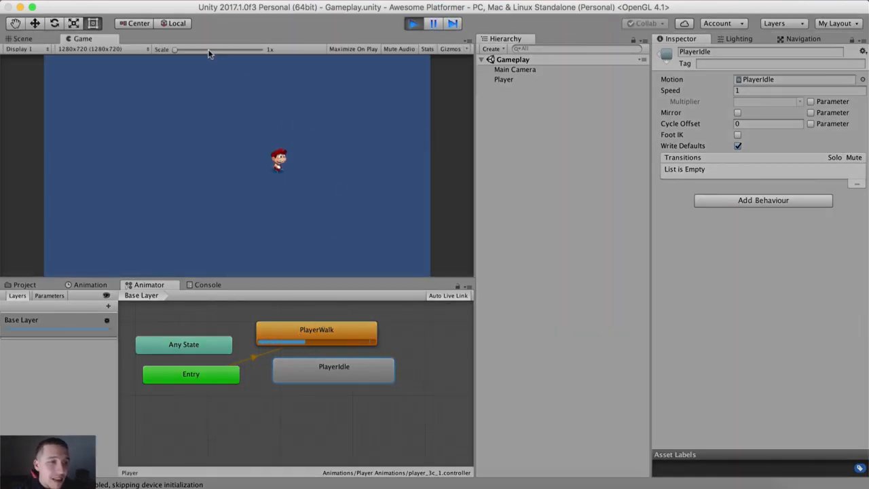
mouse_move(175, 50)
mouse_down()
mouse_move(240, 56)
mouse_move(175, 51)
mouse_up()
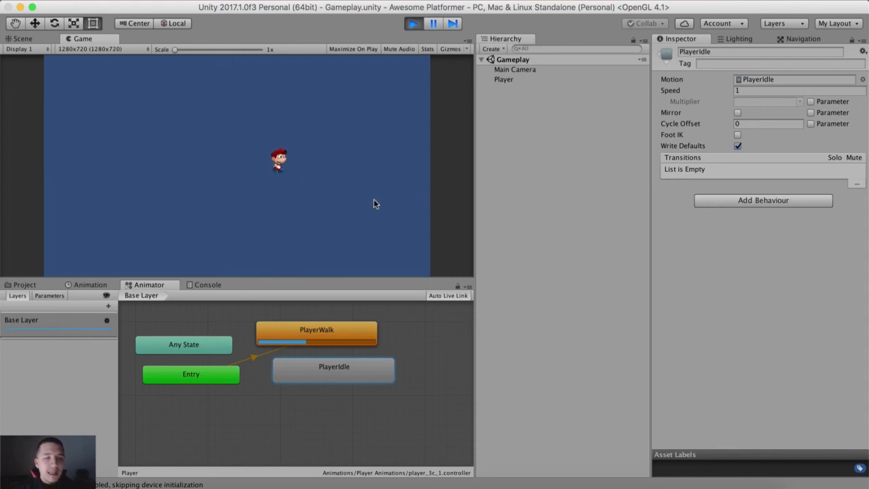
click(413, 23)
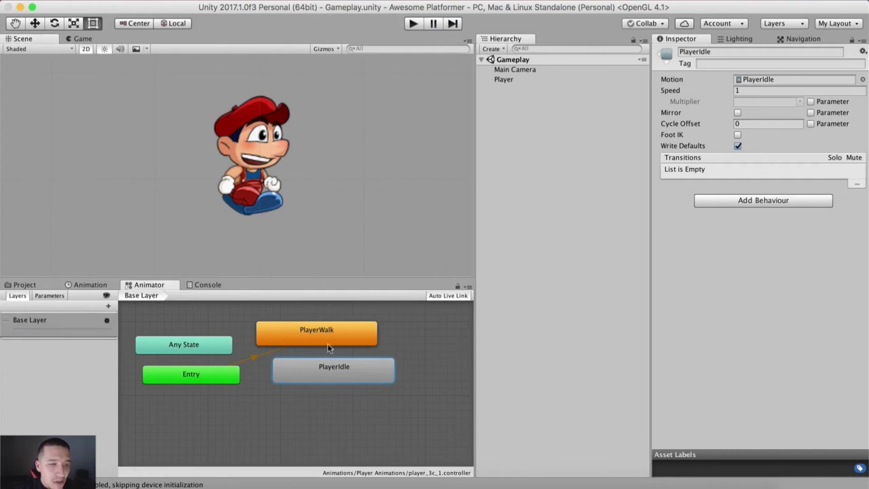
Rearrange the Animator graph, placing PlayerIdle above PlayerWalk and Entry directly below Any State
drag(326, 337, 343, 415)
drag(335, 369, 320, 347)
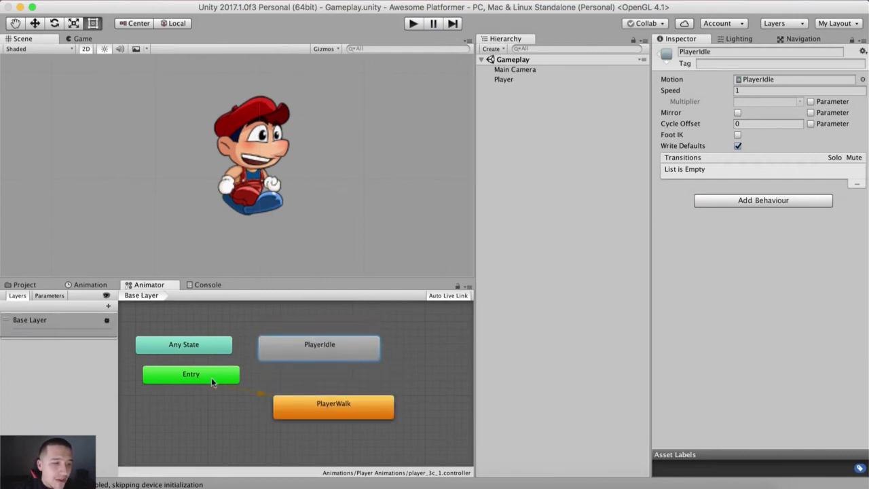
drag(218, 385, 211, 378)
drag(333, 406, 326, 383)
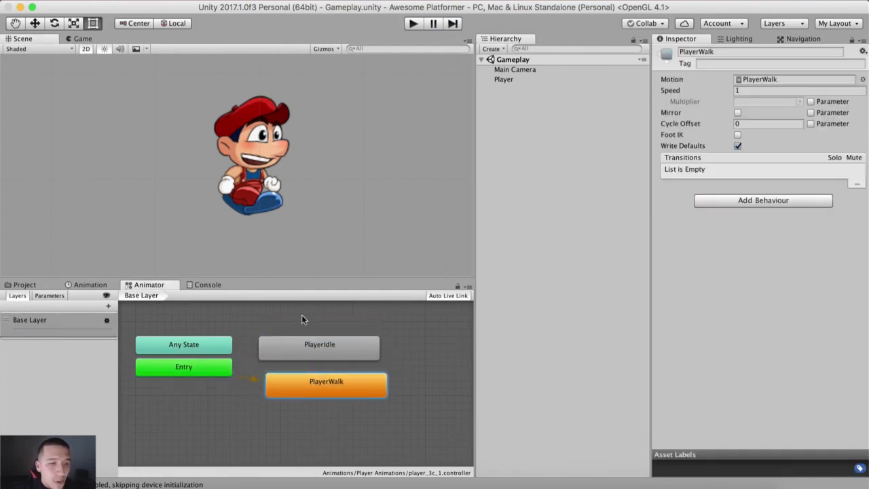
Set PlayerIdle as the layer default state of the Player's controller
click(296, 350)
right_click(296, 349)
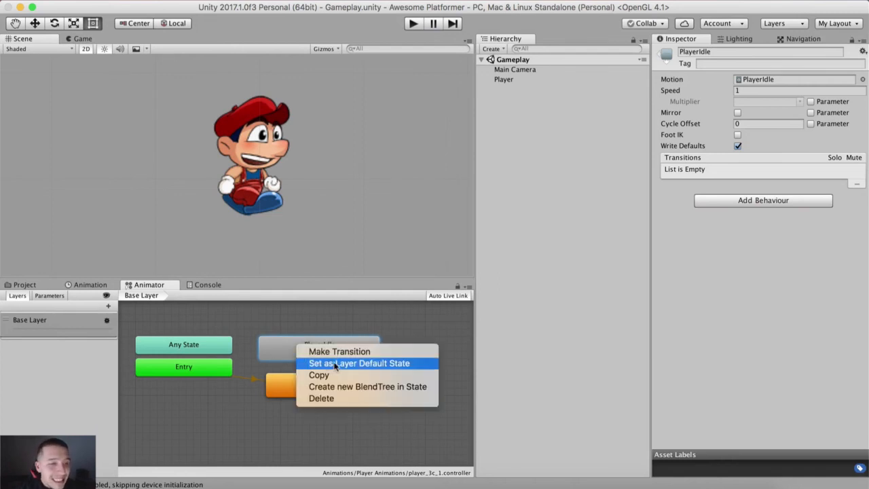
click(403, 366)
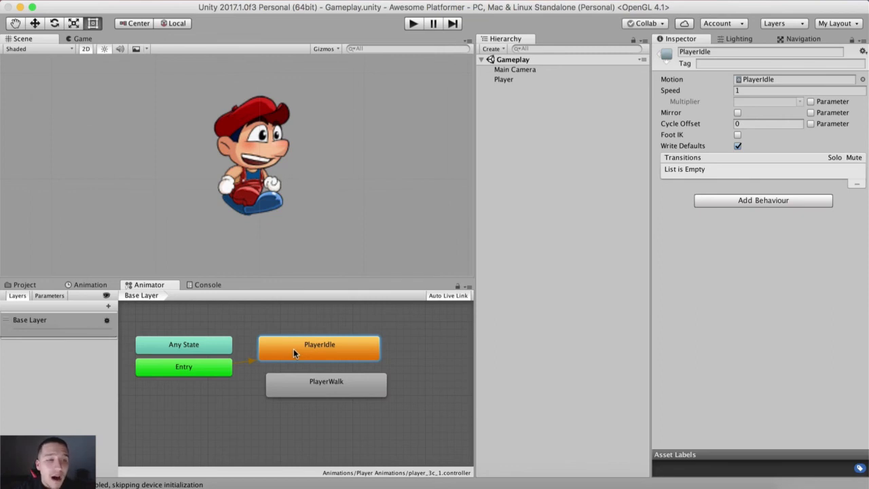
Test the scene with the Game view scaled to 4.4x, switching the layer default state to PlayerWalk and back to PlayerIdle while it runs
key(super+p)
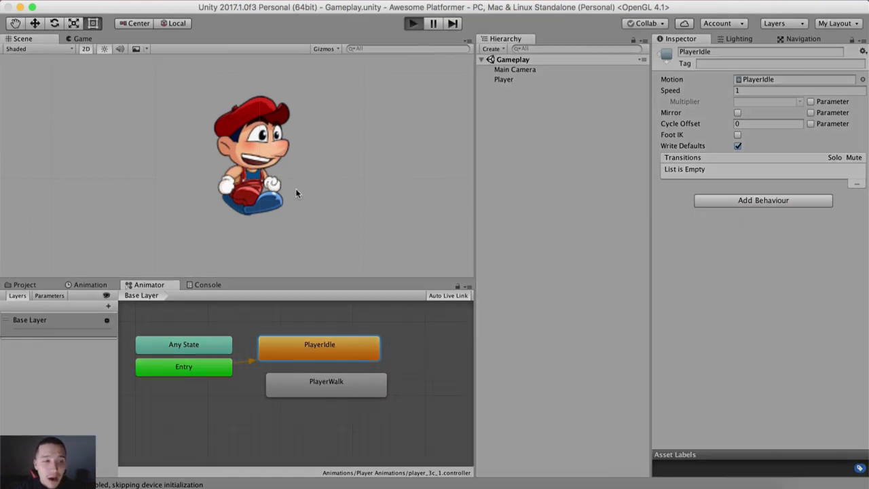
drag(203, 51, 231, 51)
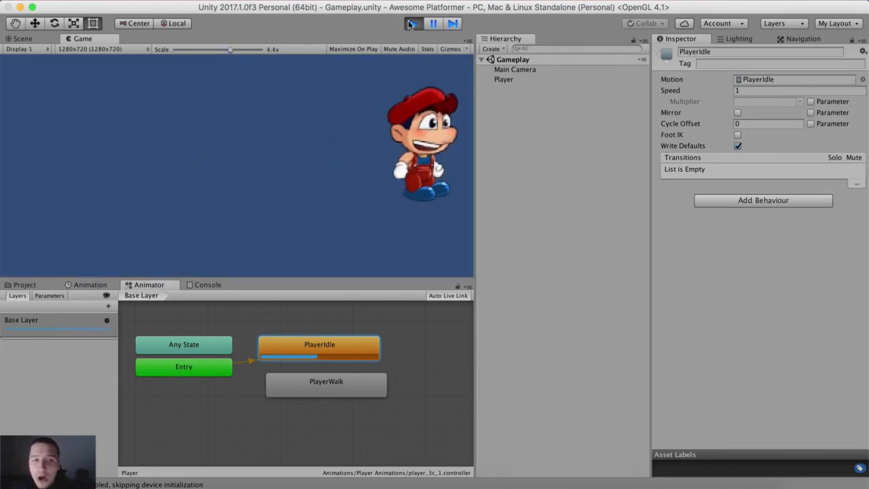
right_click(334, 376)
click(350, 394)
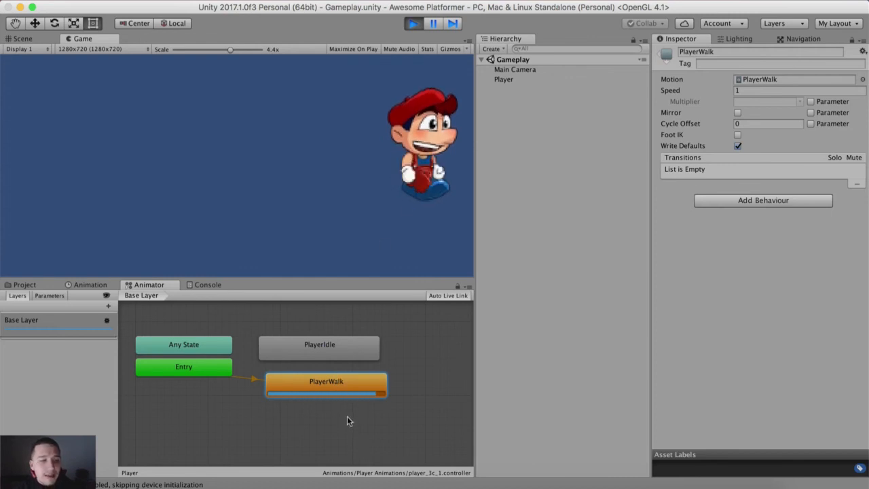
right_click(332, 351)
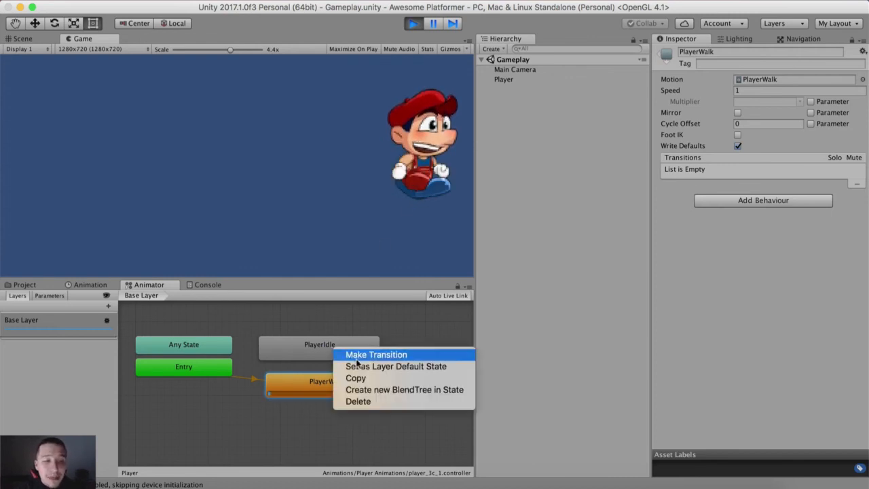
click(356, 368)
key(super+p)
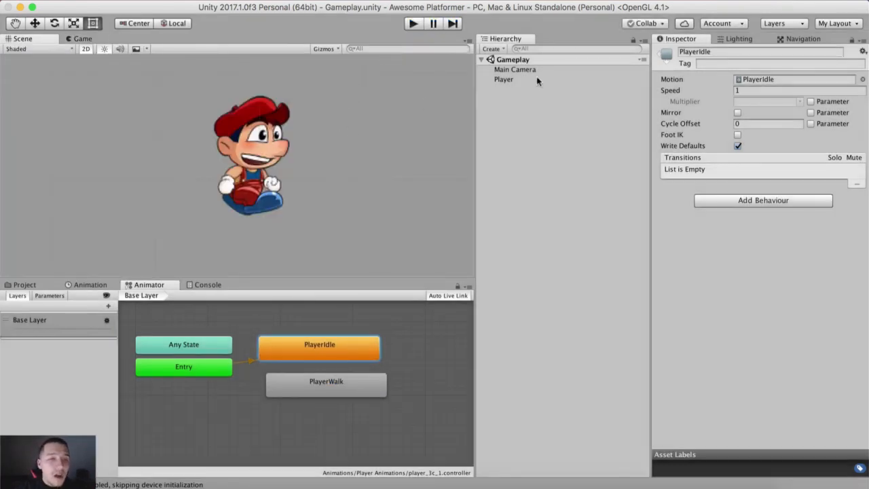
Assign the player_3c_0 sprite to the Player's Sprite Renderer
click(480, 289)
click(503, 79)
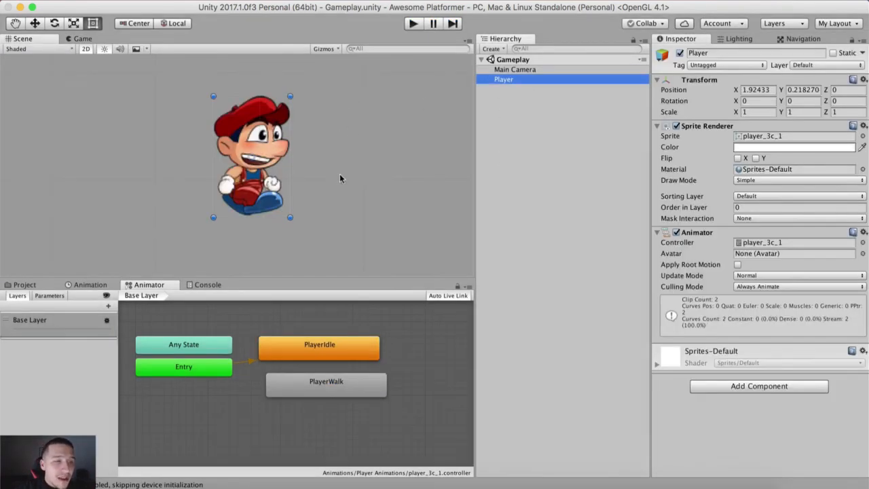
scroll(298, 214, up, 2)
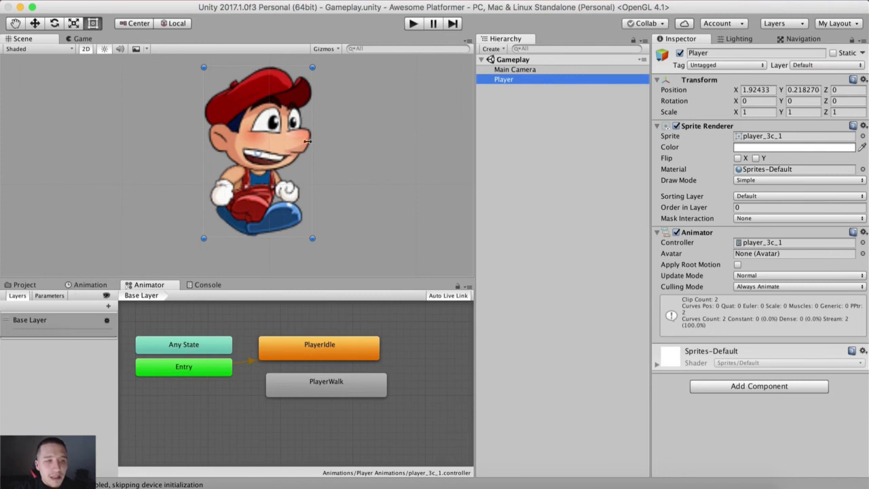
click(39, 285)
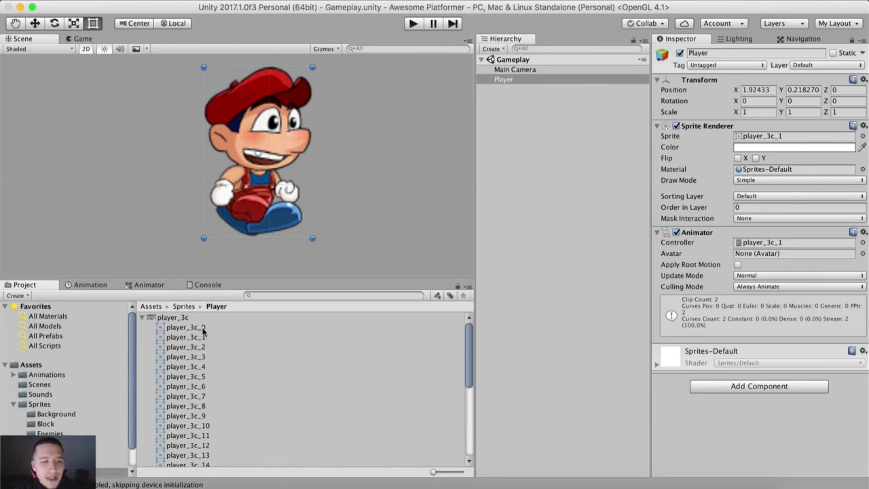
drag(201, 329, 784, 136)
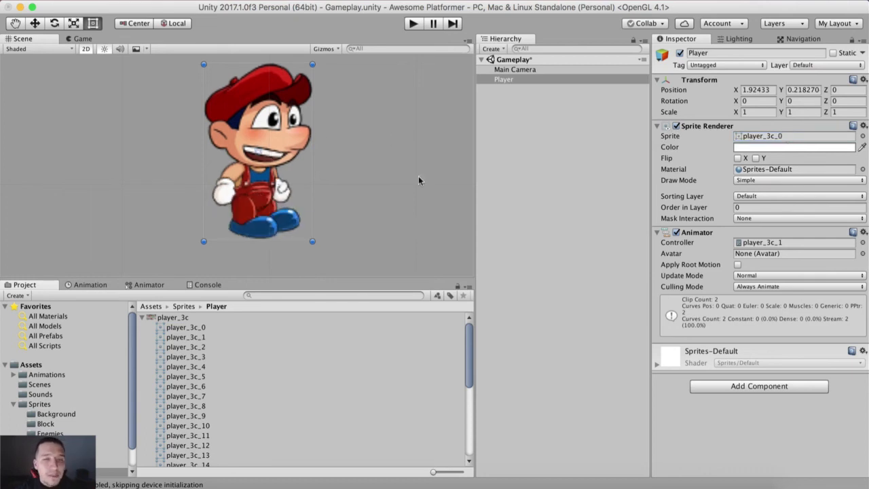
Locate the Player's assigned sprite in the project assets and compare its preview with the Player's Sprite Renderer
click(777, 136)
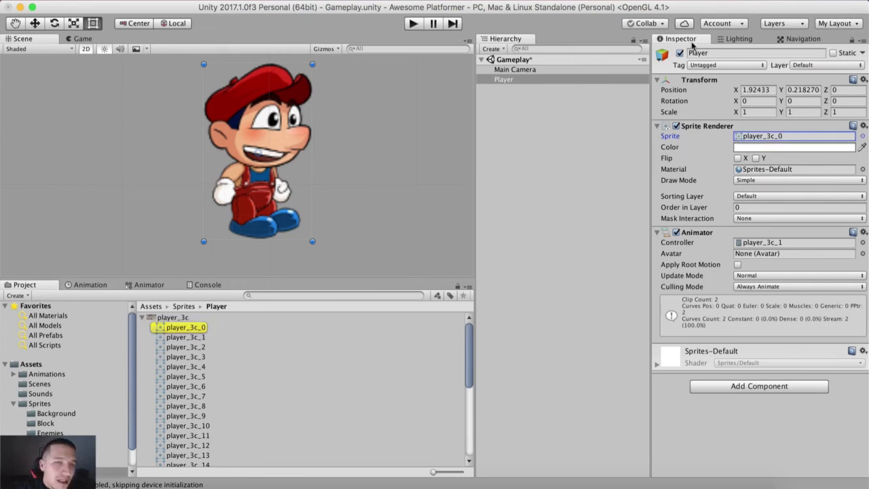
click(533, 80)
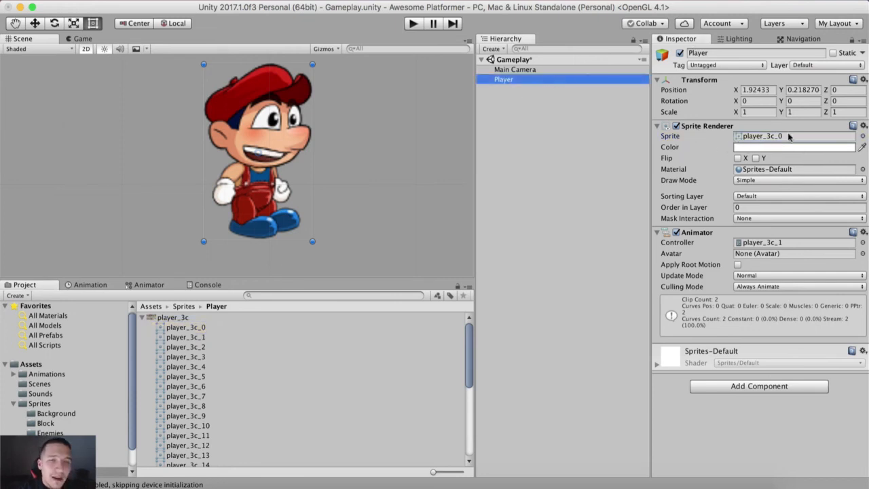
click(745, 140)
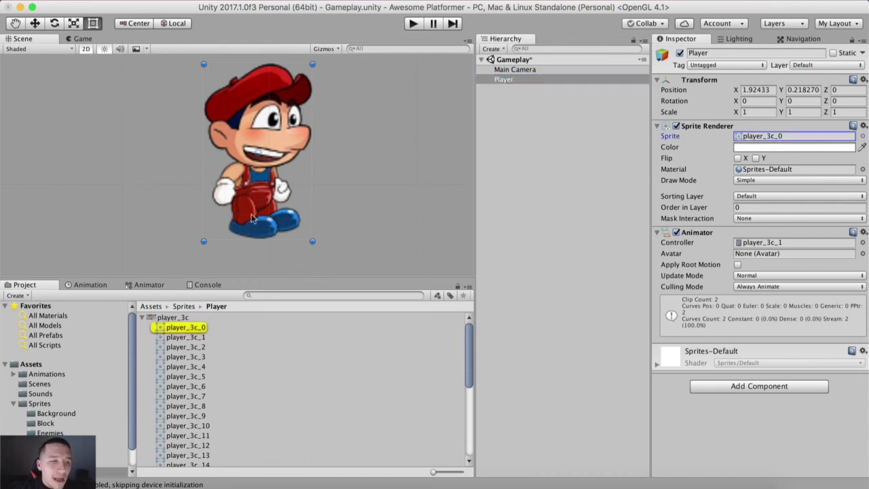
click(193, 329)
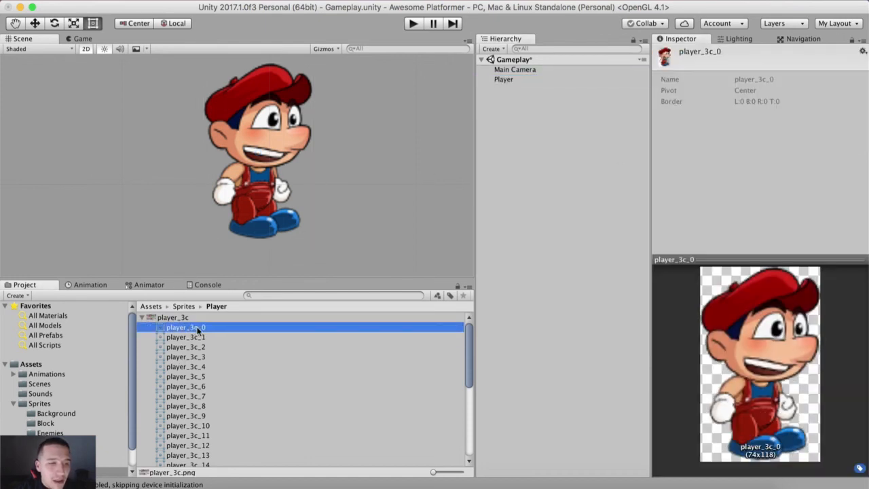
click(518, 79)
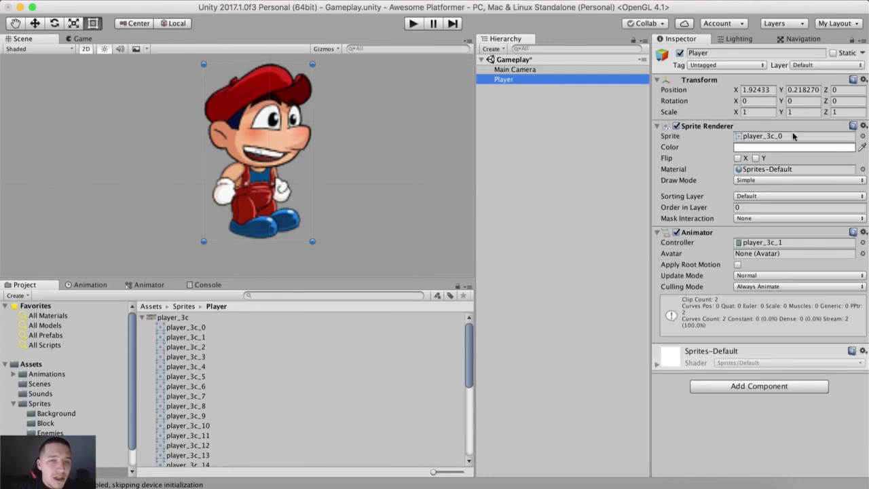
Collapse the player_3c sprite sheet, deselect the Player and save the Gameplay scene
scroll(270, 209, down, 3)
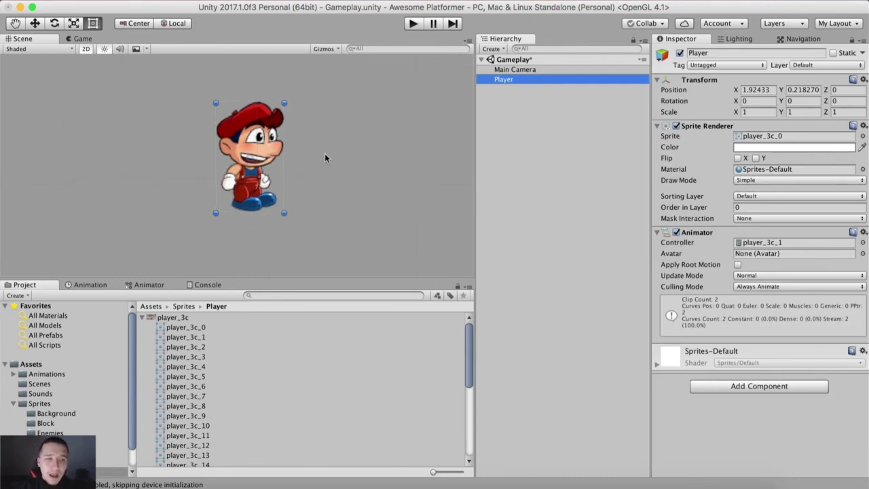
scroll(323, 153, down, 4)
scroll(302, 163, down, 5)
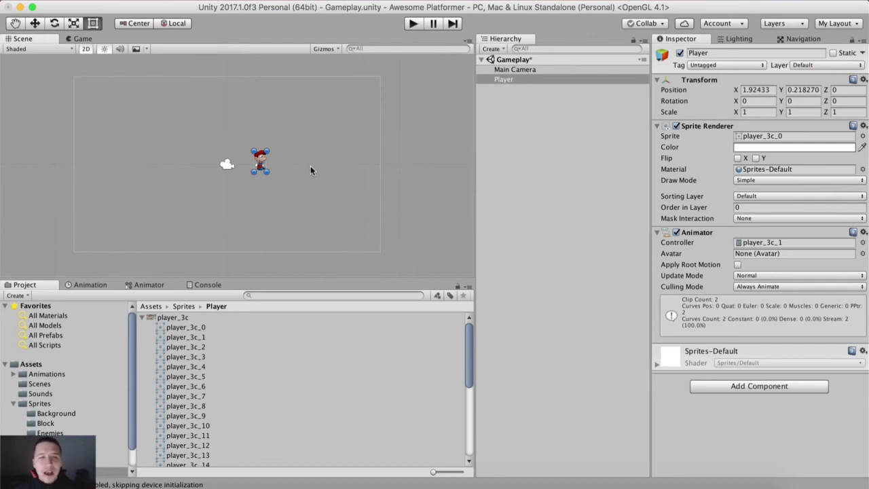
scroll(244, 173, up, 3)
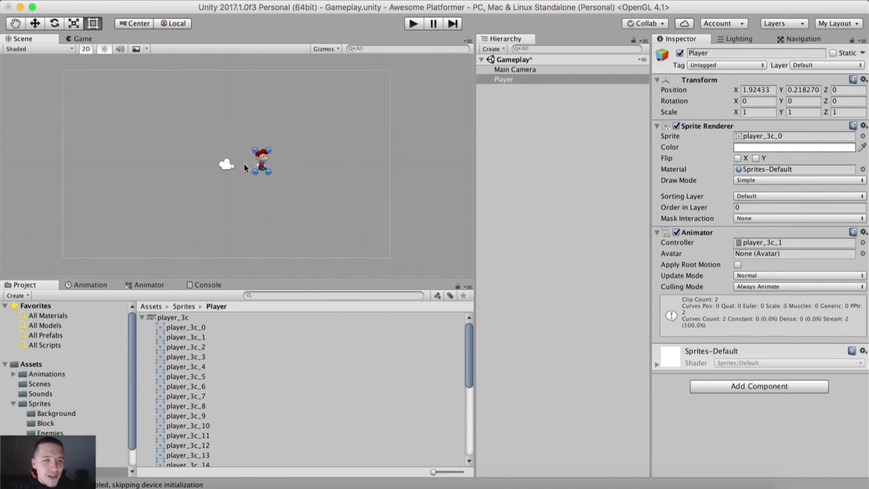
scroll(247, 177, down, 2)
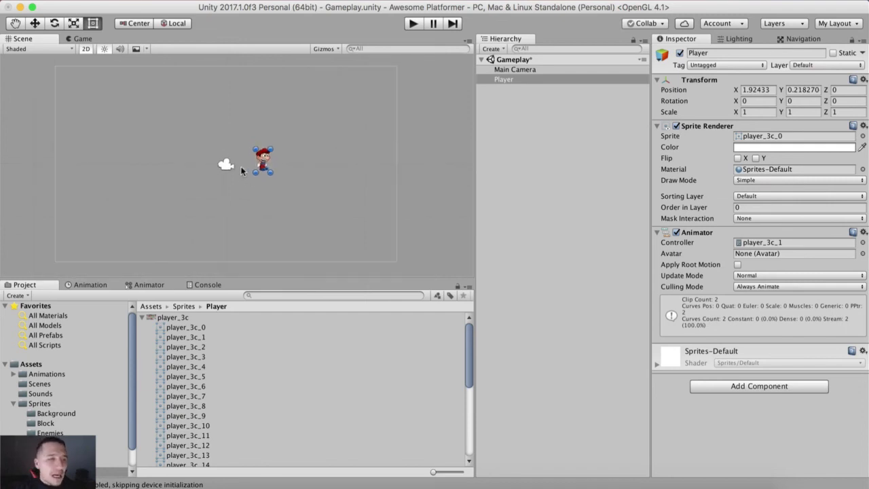
click(143, 317)
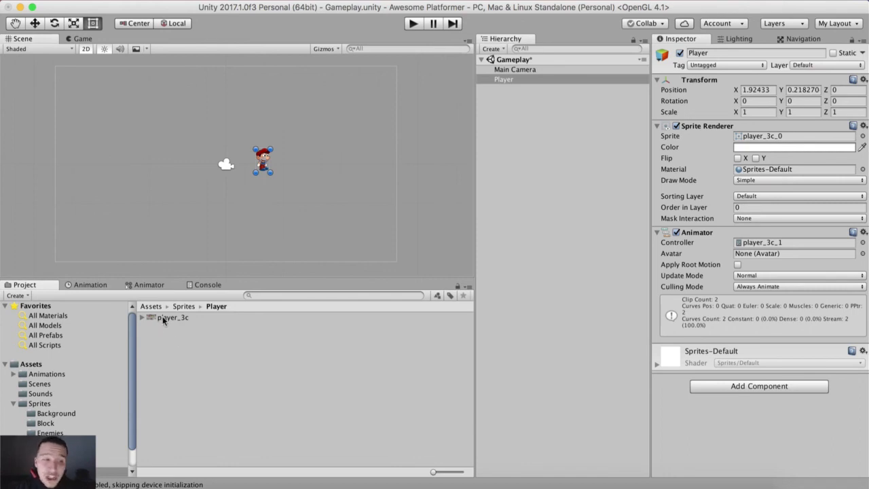
scroll(219, 200, up, 1)
click(215, 133)
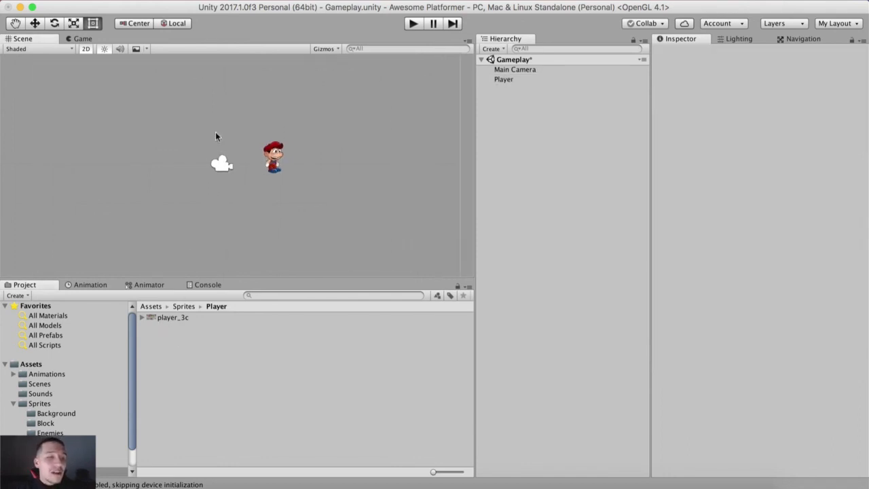
scroll(215, 140, up, 1)
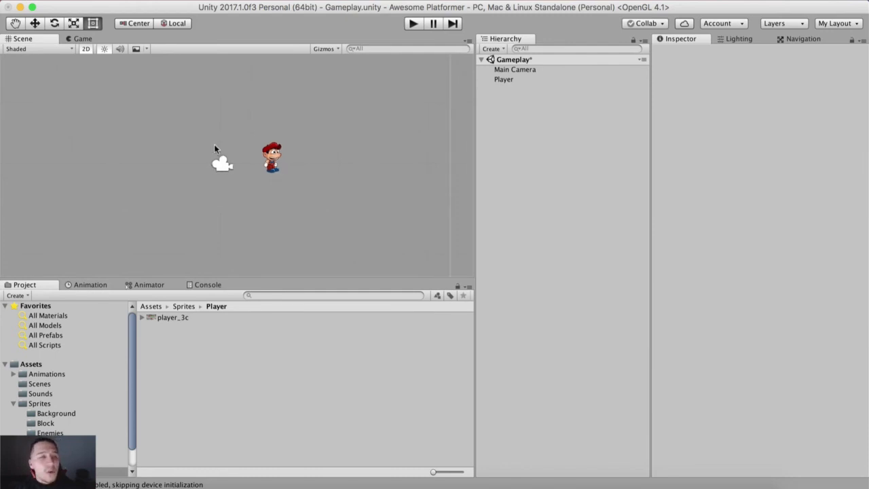
key(super+s)
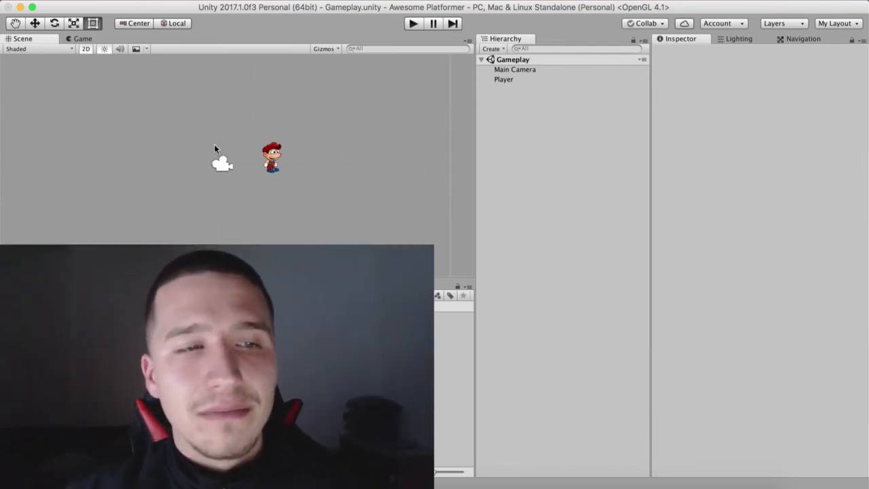